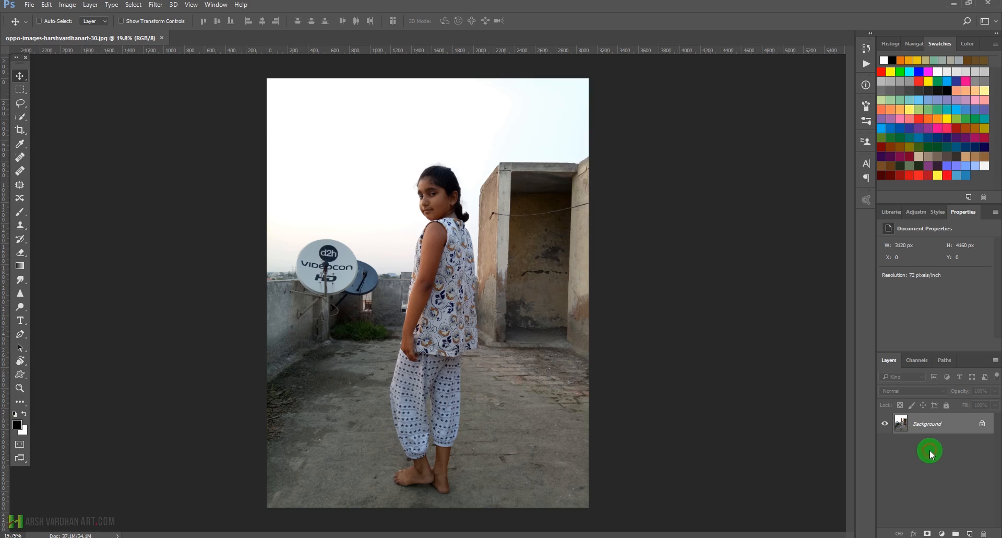
Duplicate the Background layer and convert the copy to a smart object.
key(ctrl+j)
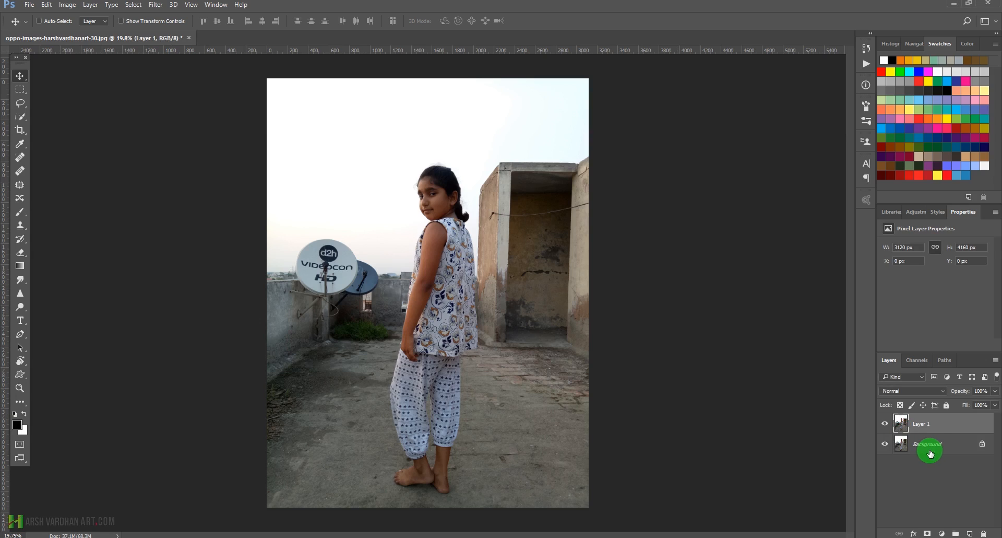
right_click(947, 426)
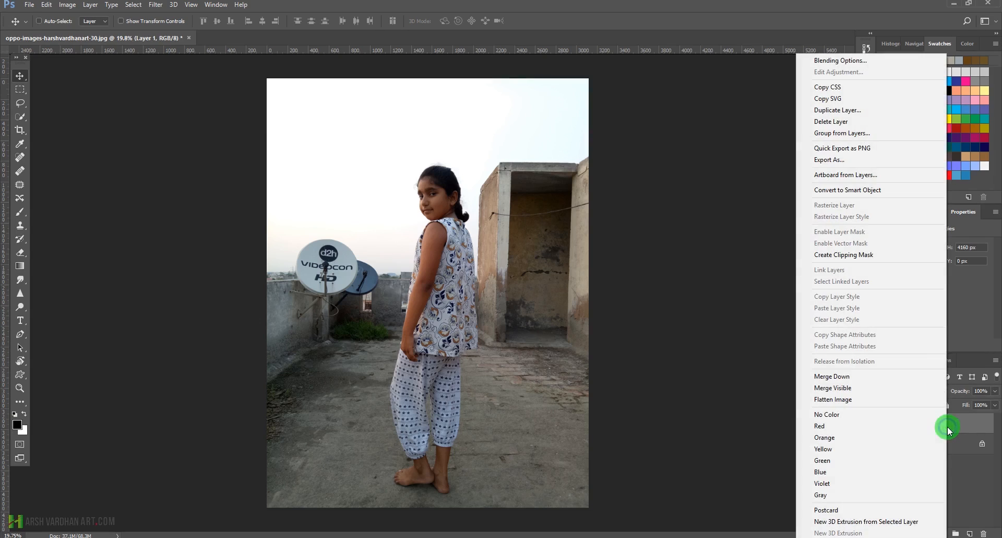
click(874, 190)
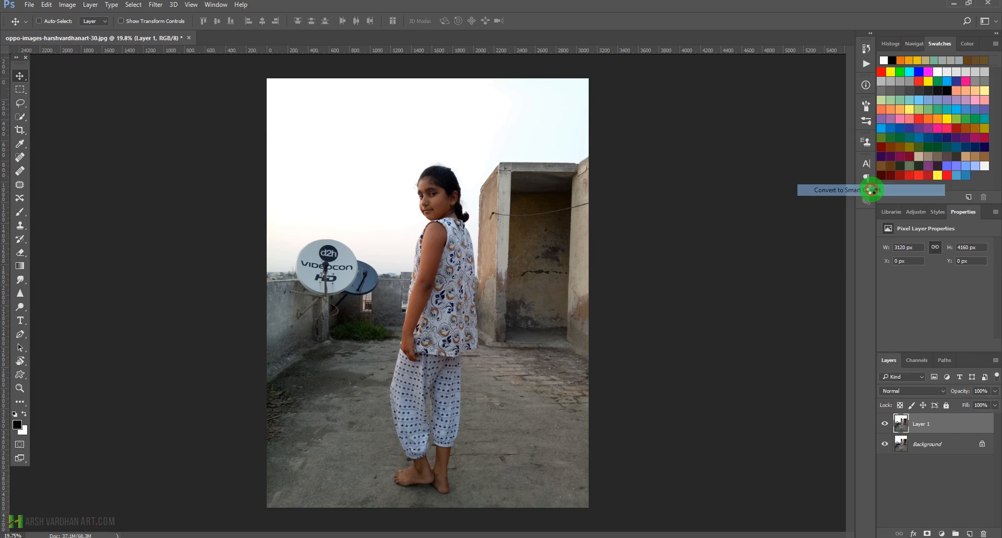
Start the Camera Raw Filter on the smart object and apply the automatic tone correction.
click(159, 5)
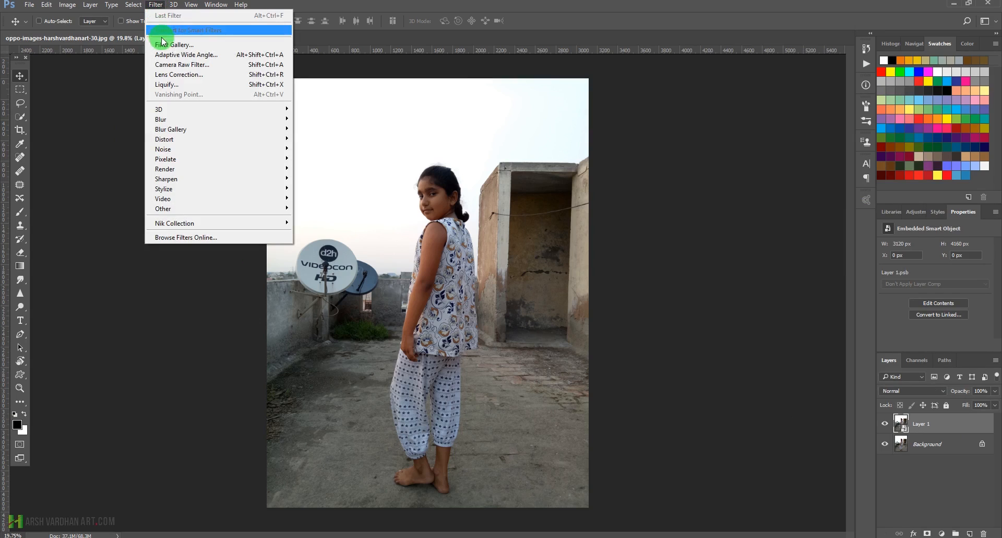
click(180, 65)
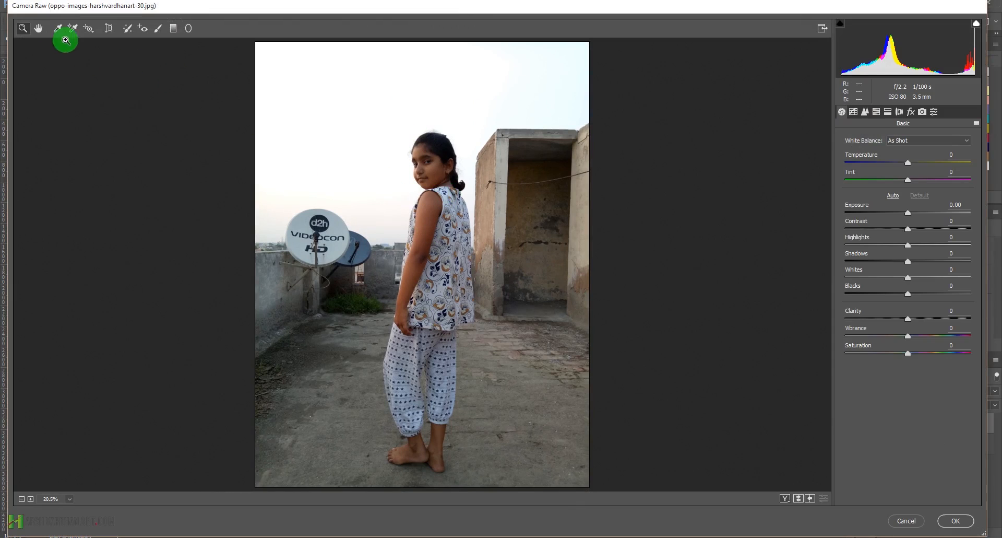
click(896, 203)
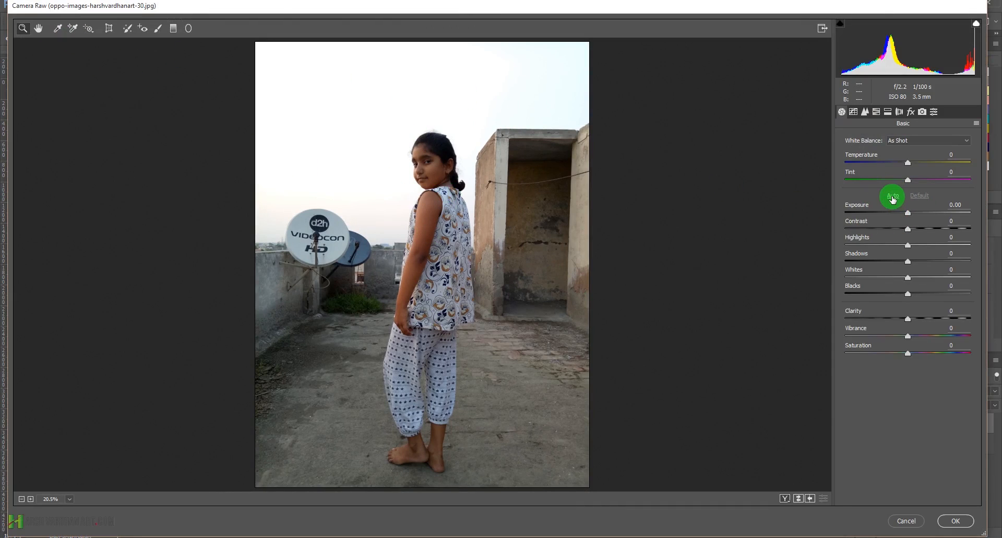
click(895, 197)
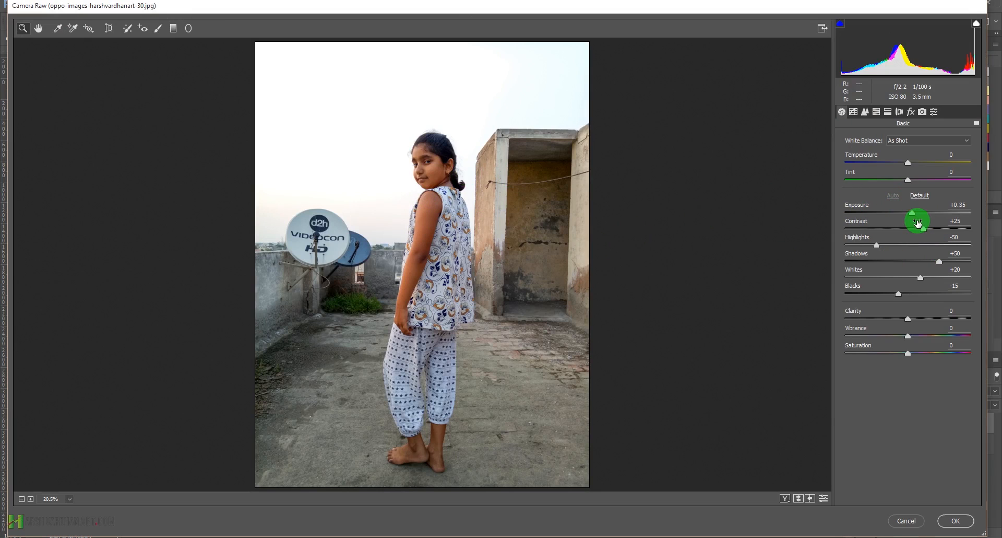
Set Exposure to +0.65, Contrast to -9, Highlights to -60, Clarity to +5, Vibrance to +6 and Saturation to +5.
drag(913, 214, 919, 216)
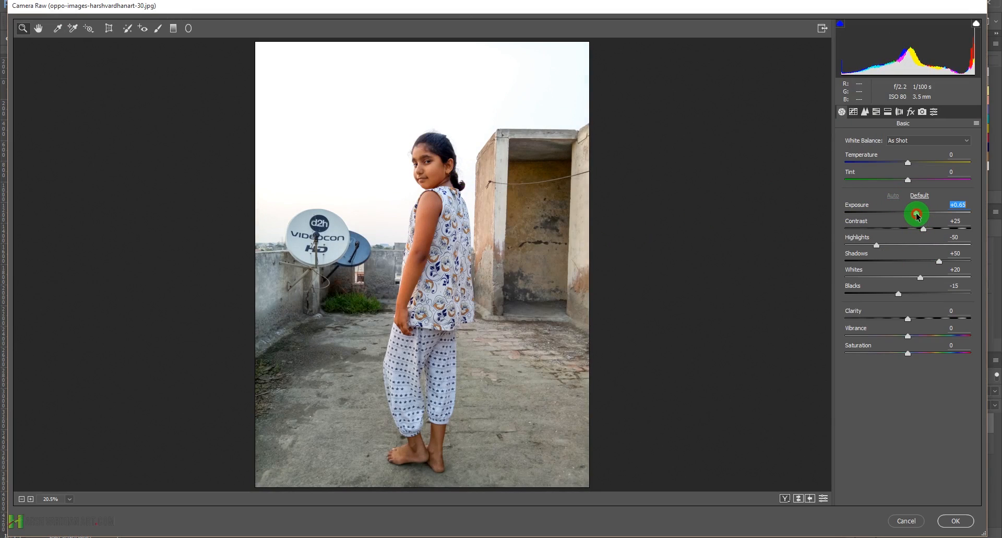
drag(923, 229, 903, 225)
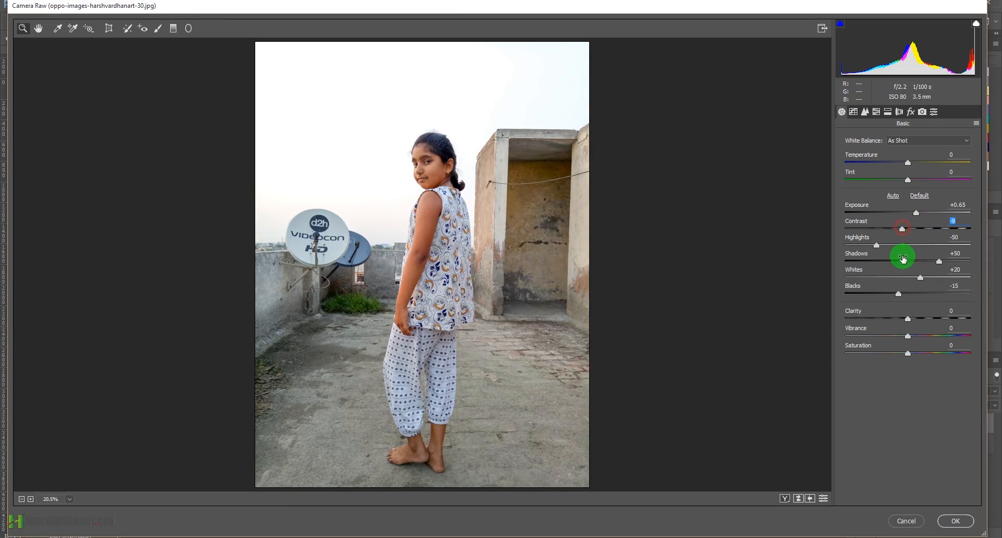
mouse_move(877, 245)
mouse_down()
mouse_move(860, 244)
mouse_move(871, 243)
mouse_up()
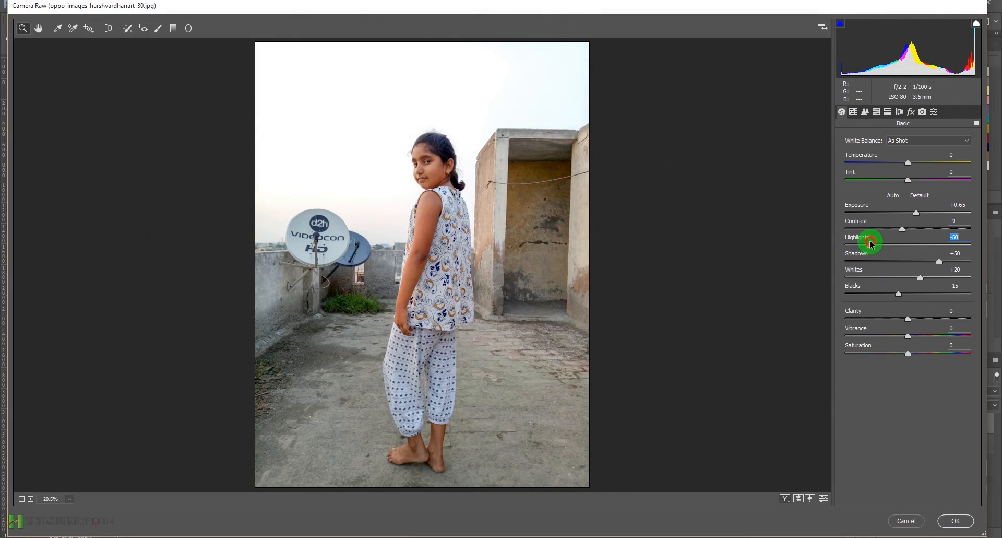
drag(908, 321, 918, 357)
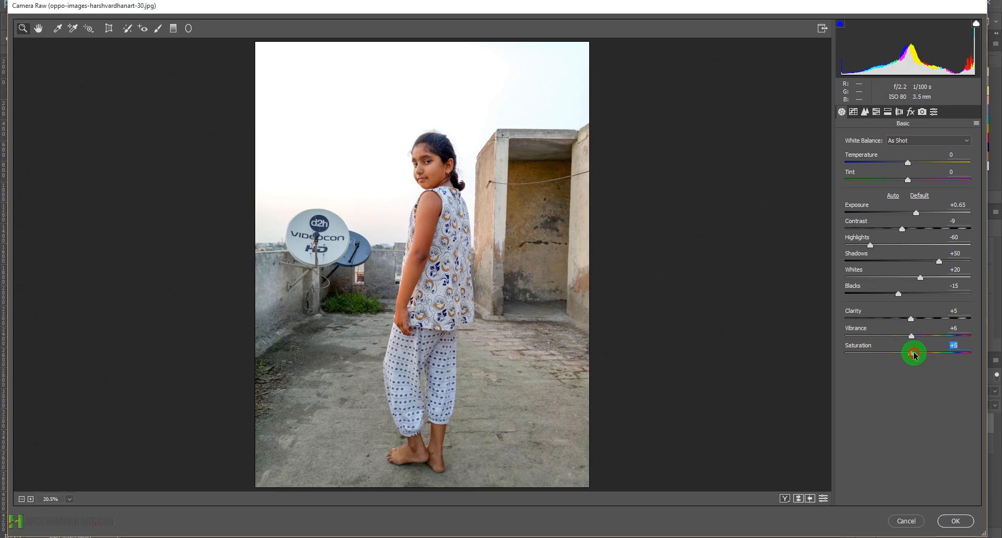
Set the luminance noise reduction to 30 to smooth the girl's skin.
click(865, 112)
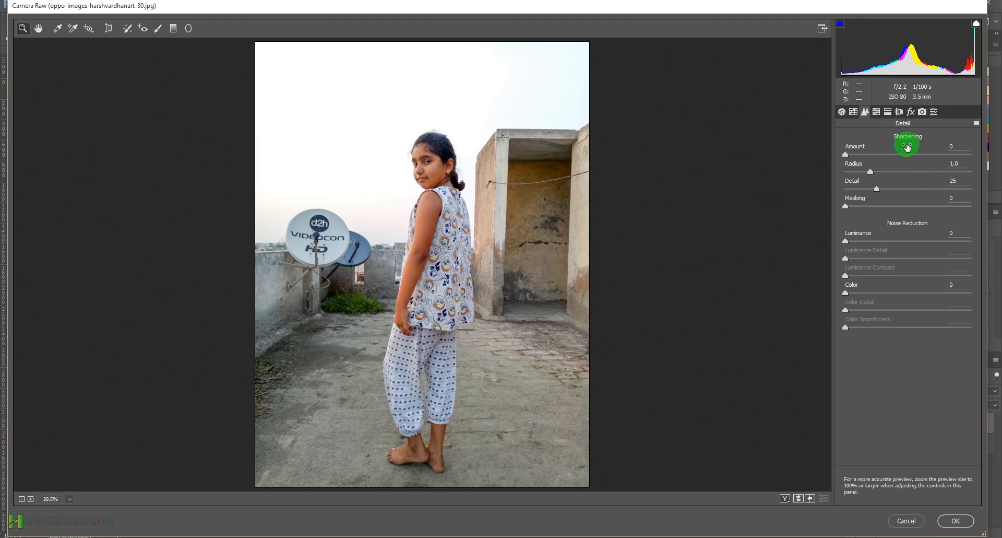
click(868, 241)
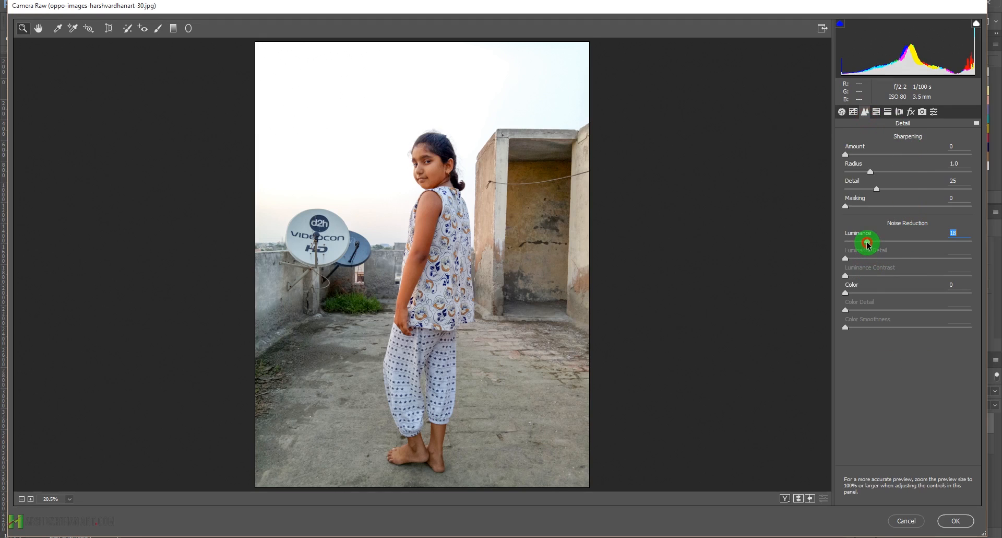
drag(415, 148, 461, 204)
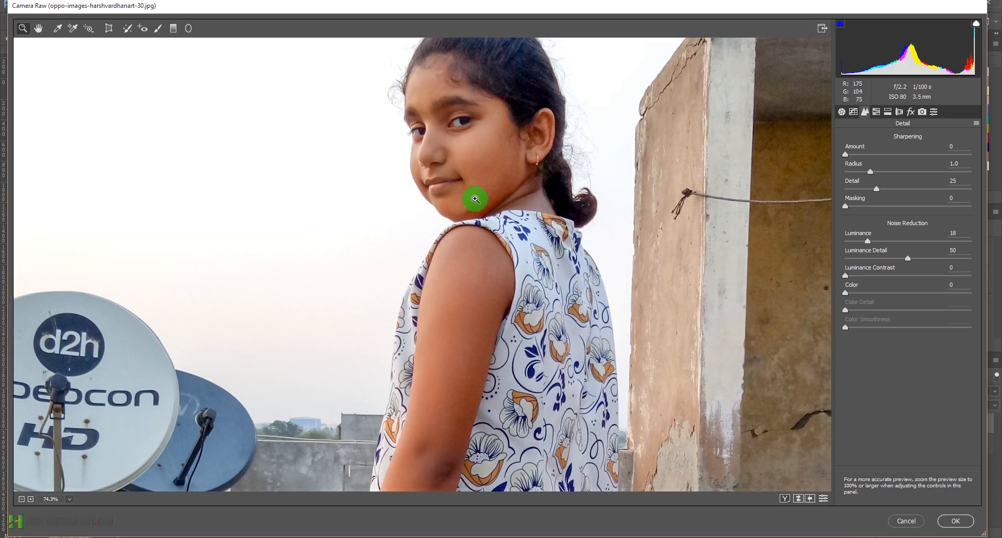
click(869, 241)
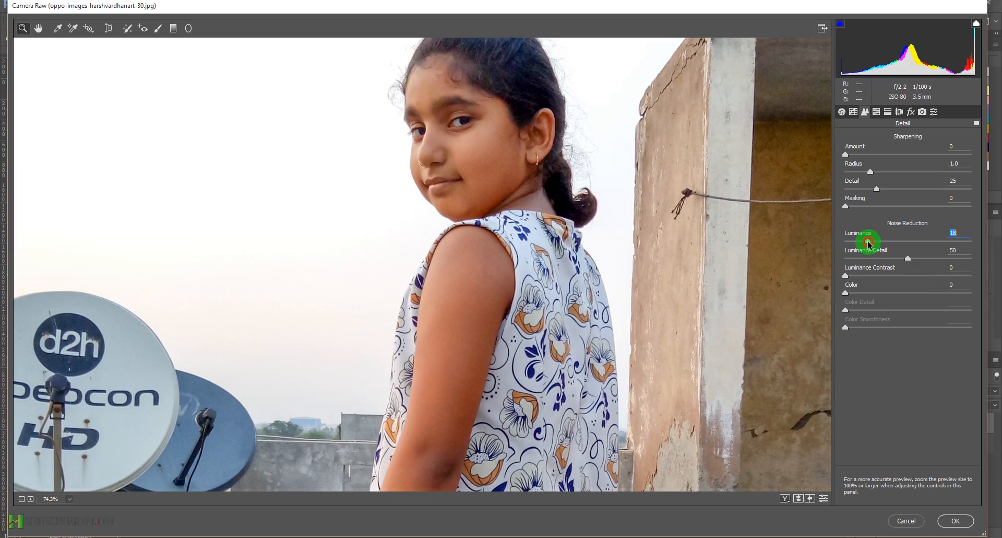
drag(868, 243, 823, 237)
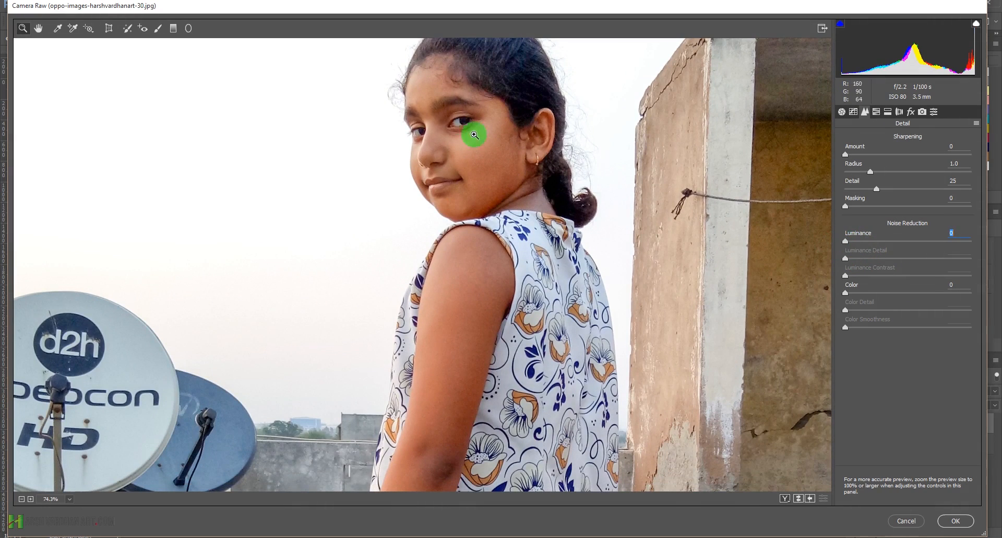
drag(449, 129, 484, 150)
drag(879, 240, 884, 242)
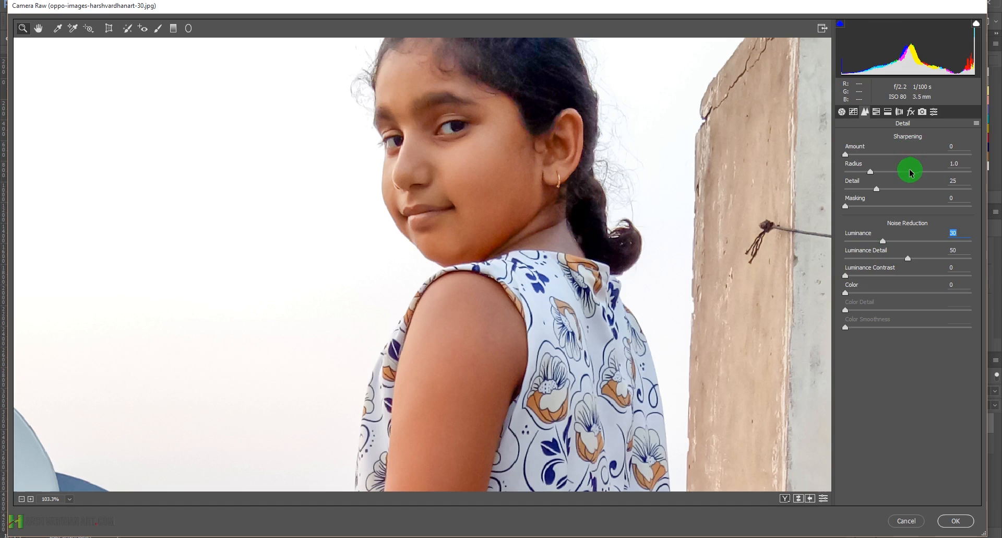
Set the sharpening Masking to 86 and the sharpening Amount to 21.
drag(846, 207, 954, 215)
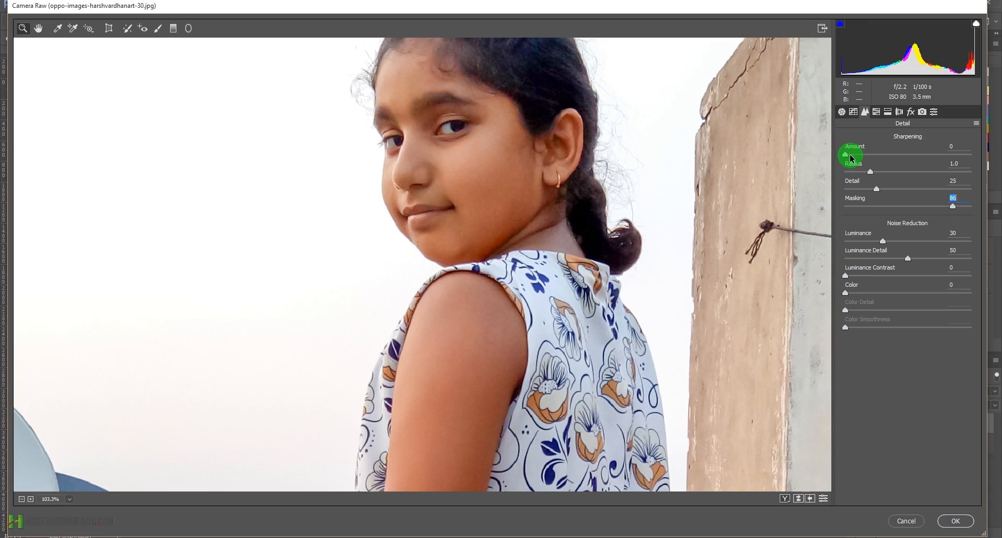
drag(846, 155, 863, 155)
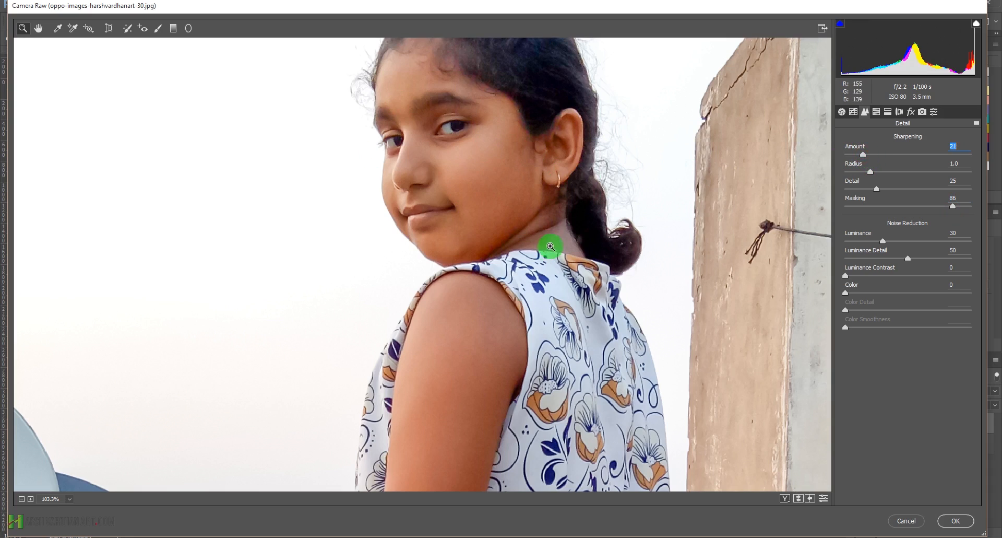
scroll(546, 251, down, 6)
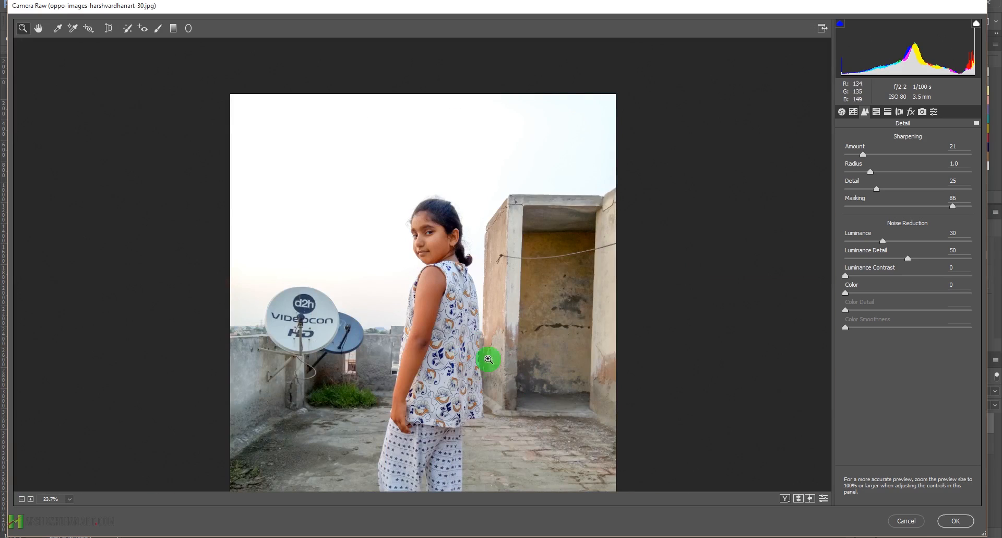
click(911, 112)
click(899, 112)
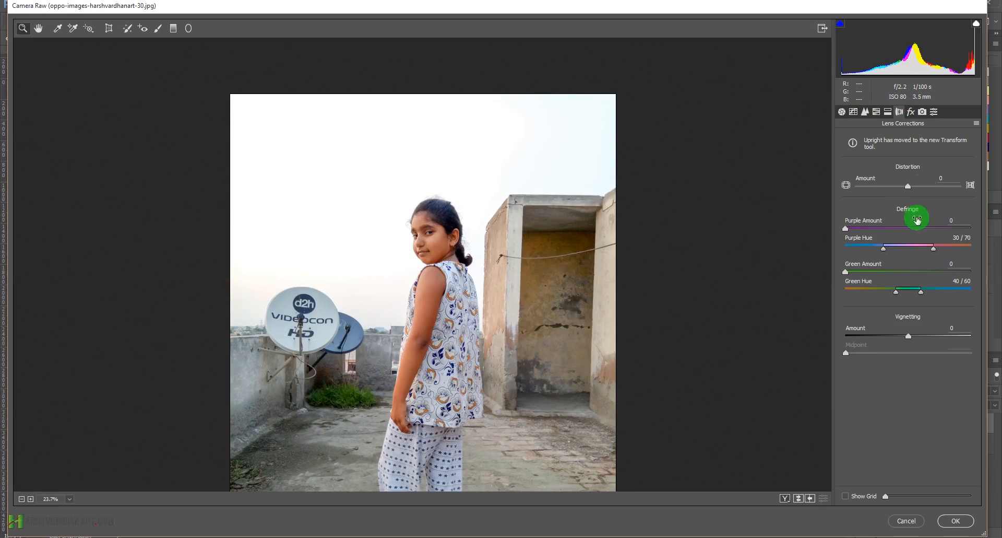
click(889, 112)
click(868, 114)
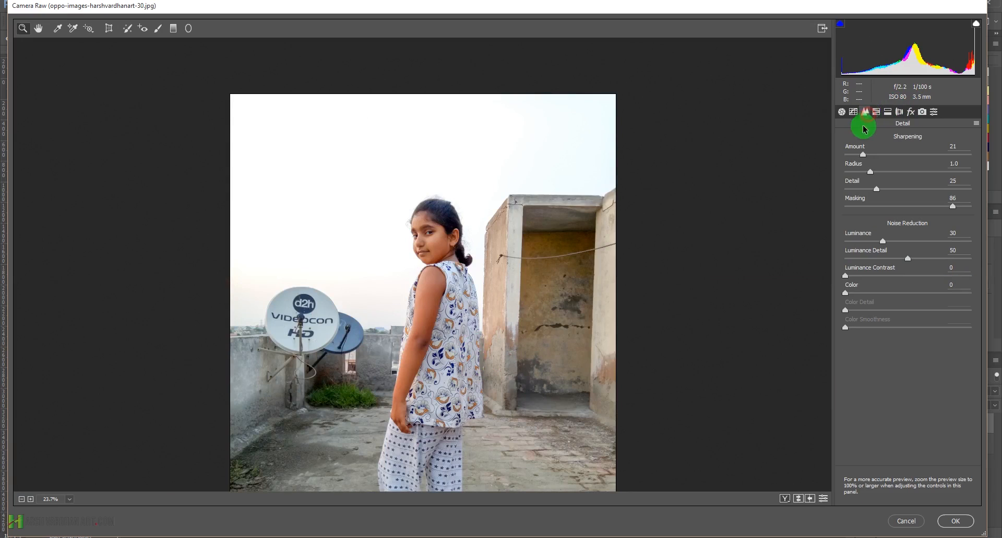
click(879, 117)
click(865, 111)
click(842, 112)
Check the corrected photo at 100% and fitted in view, and apply the Camera Raw adjustments.
right_click(473, 266)
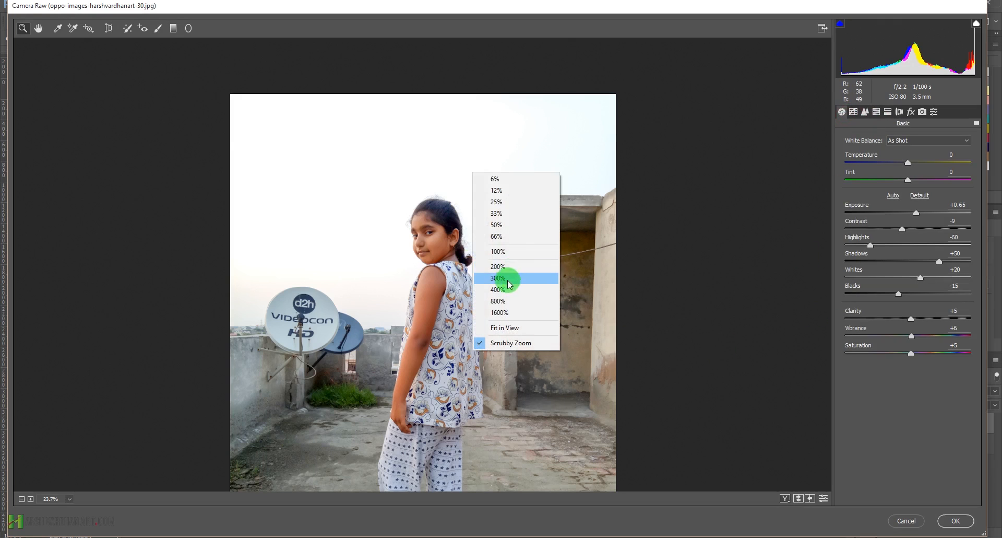
click(515, 251)
right_click(538, 237)
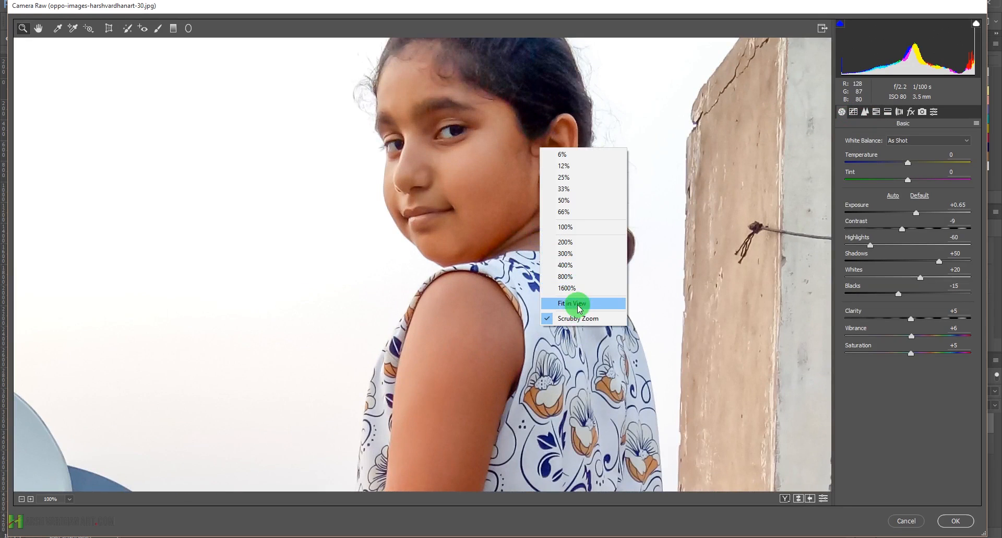
click(572, 303)
click(956, 521)
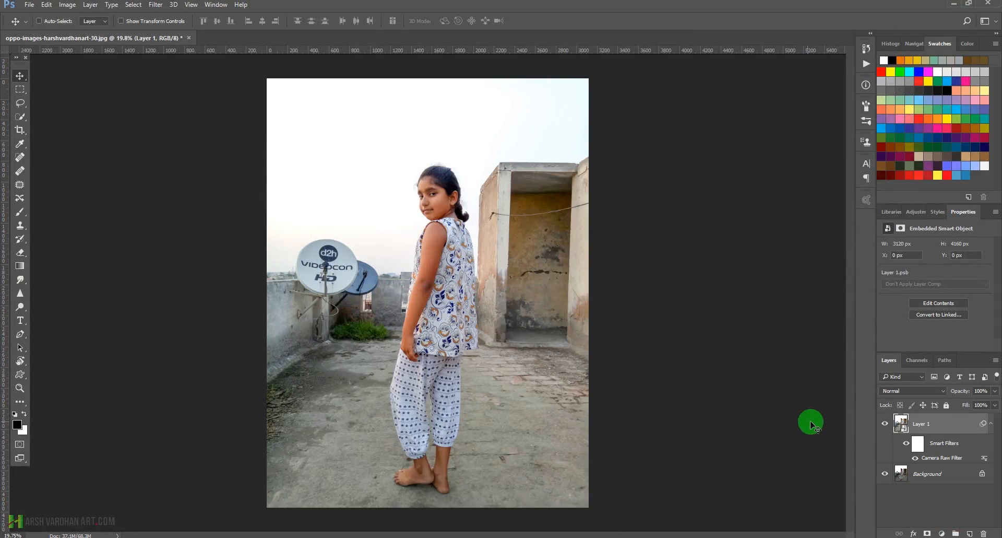
Compare the photo before and after the Camera Raw correction by toggling Layer 1's visibility.
click(884, 423)
click(886, 423)
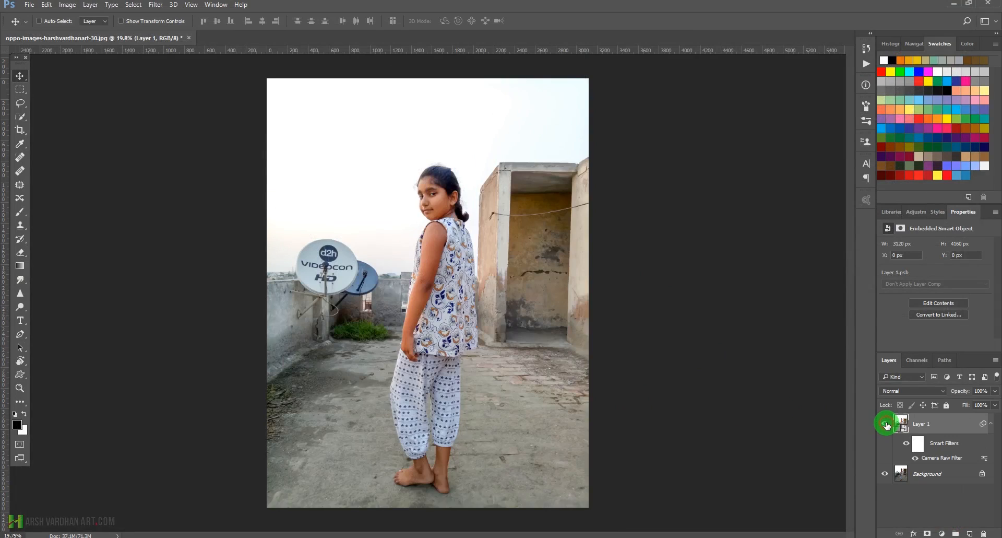
click(886, 424)
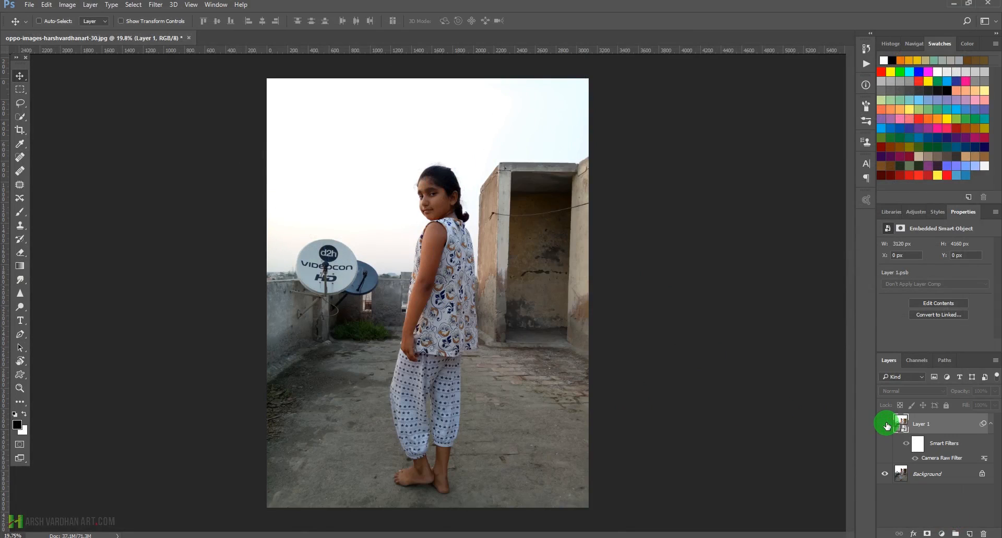
click(885, 424)
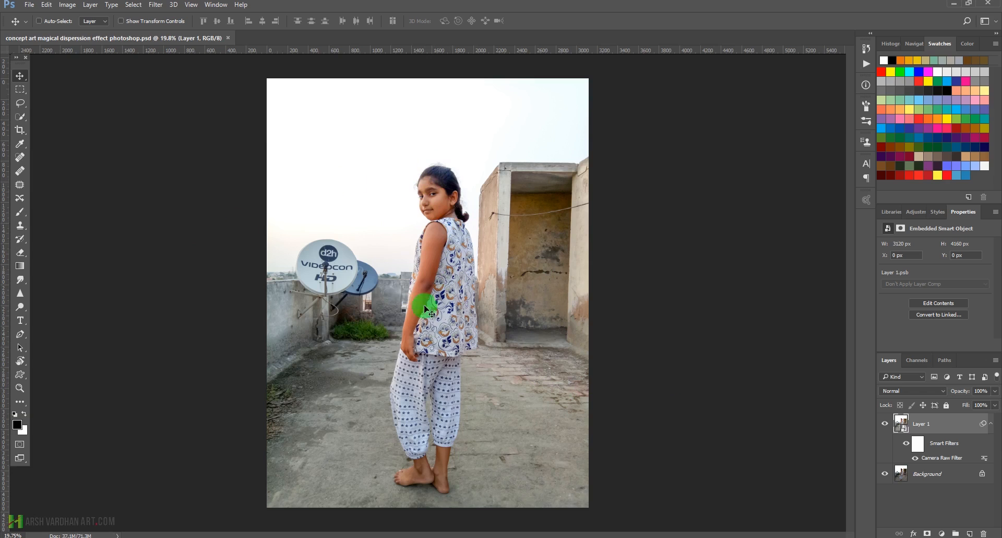
drag(422, 197, 477, 237)
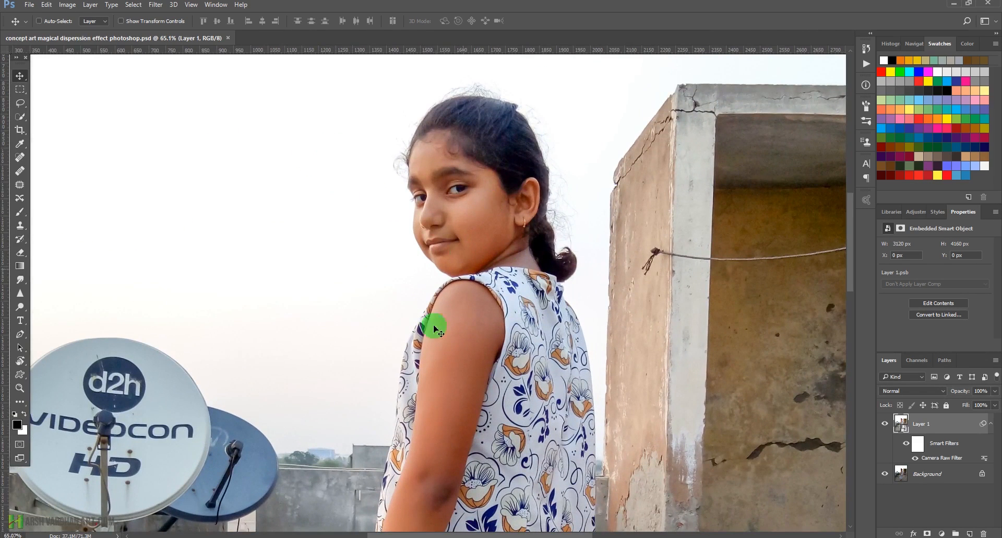
drag(531, 217, 510, 260)
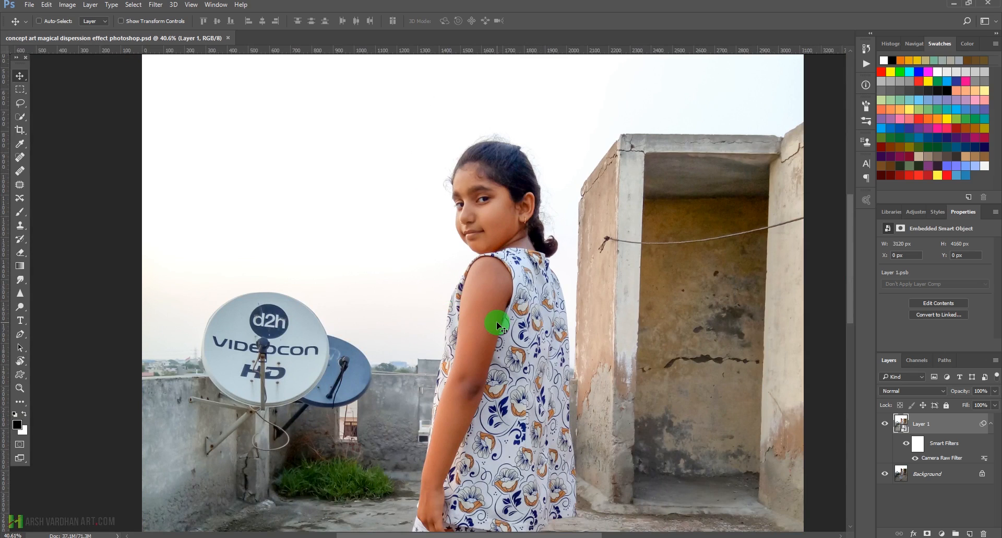
drag(555, 262, 542, 363)
mouse_move(541, 280)
mouse_down()
mouse_move(568, 300)
mouse_move(534, 261)
mouse_move(539, 253)
mouse_move(538, 273)
mouse_up()
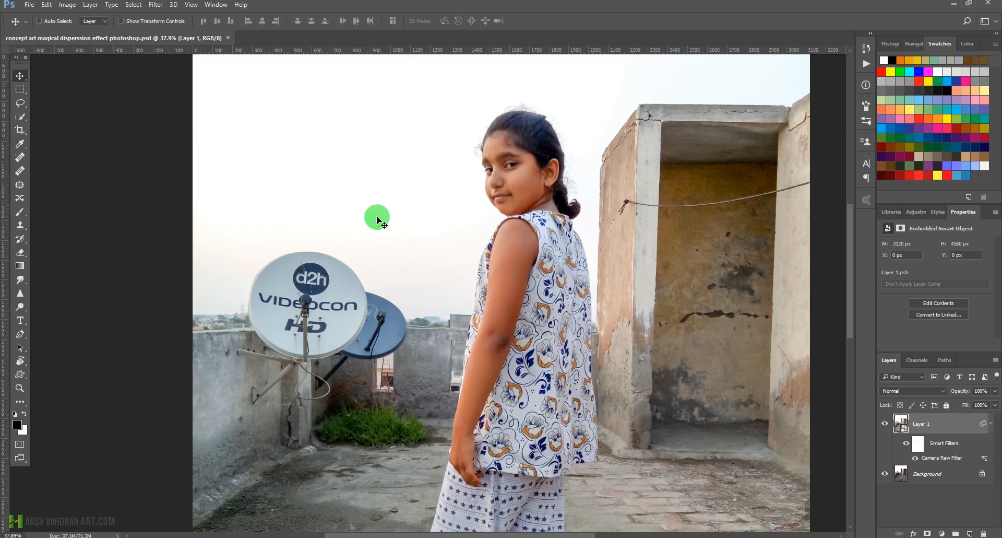
Open the Select and Mask workspace from the Quick Selection tool and set the view transparency to about 40%.
click(20, 118)
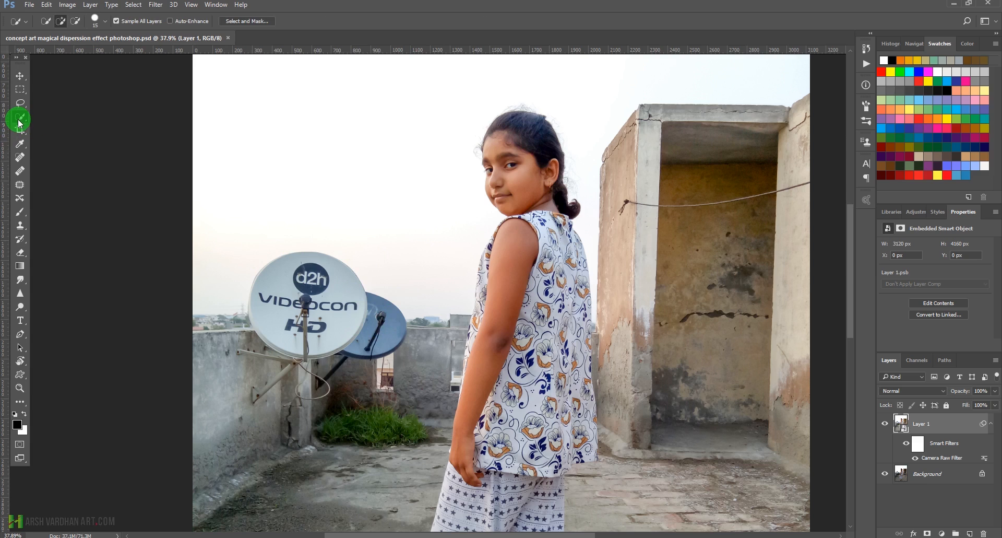
key(super+plus)
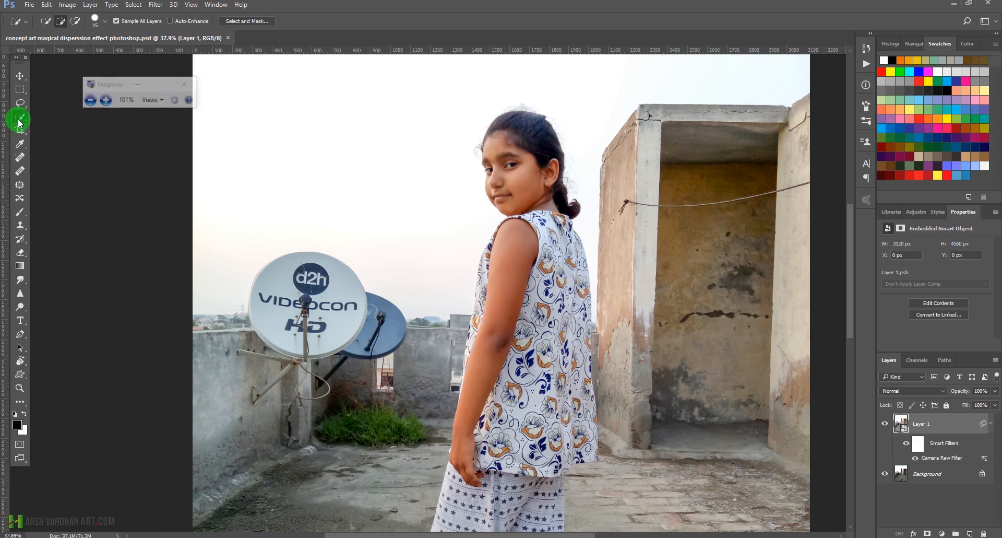
click(125, 103)
key(super+plus)
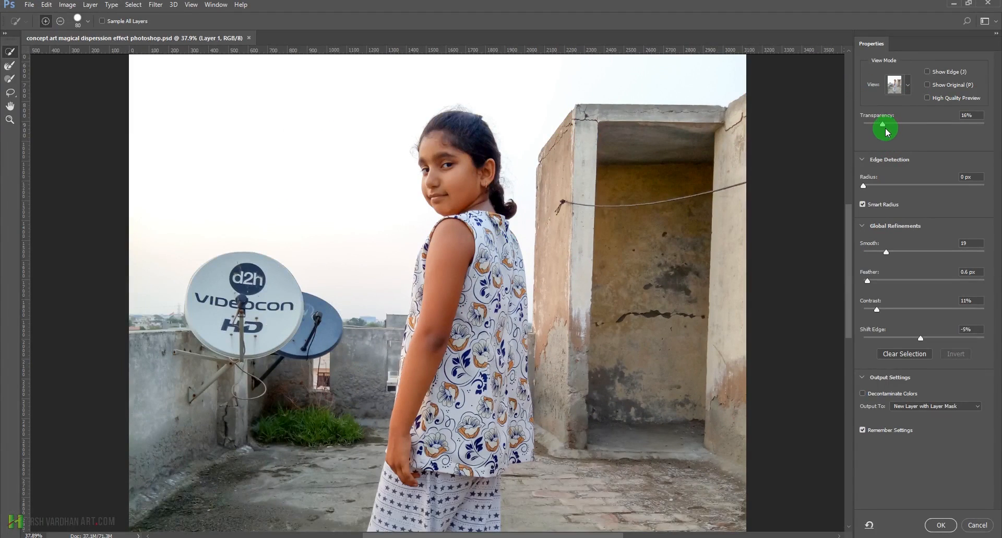
drag(885, 127, 919, 124)
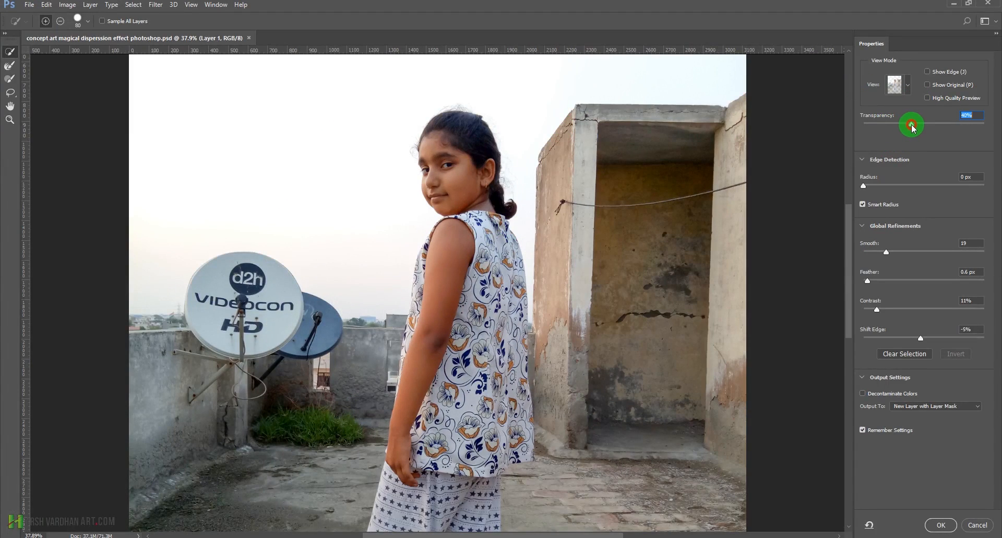
Switch the Select and Mask view to On White and set its opacity to 53%.
click(907, 85)
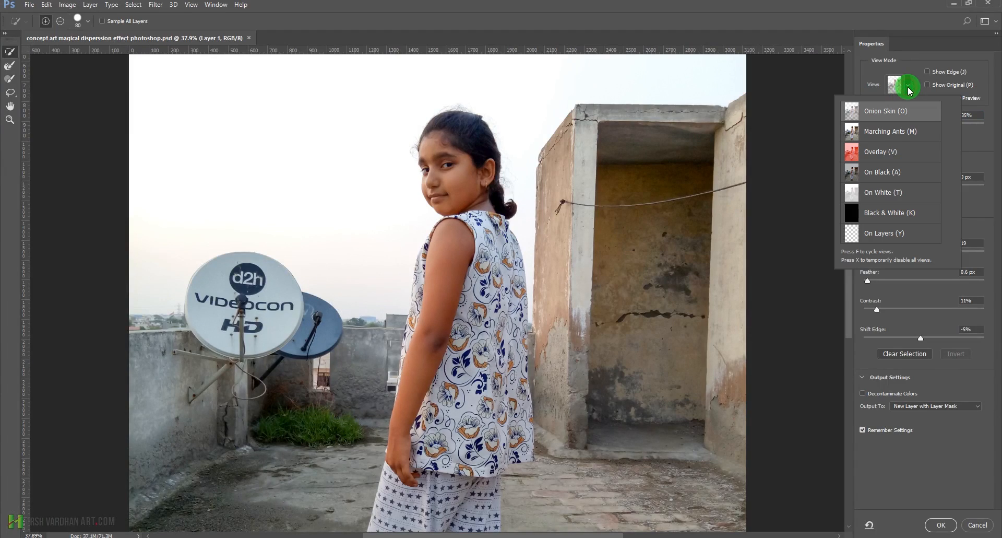
click(887, 193)
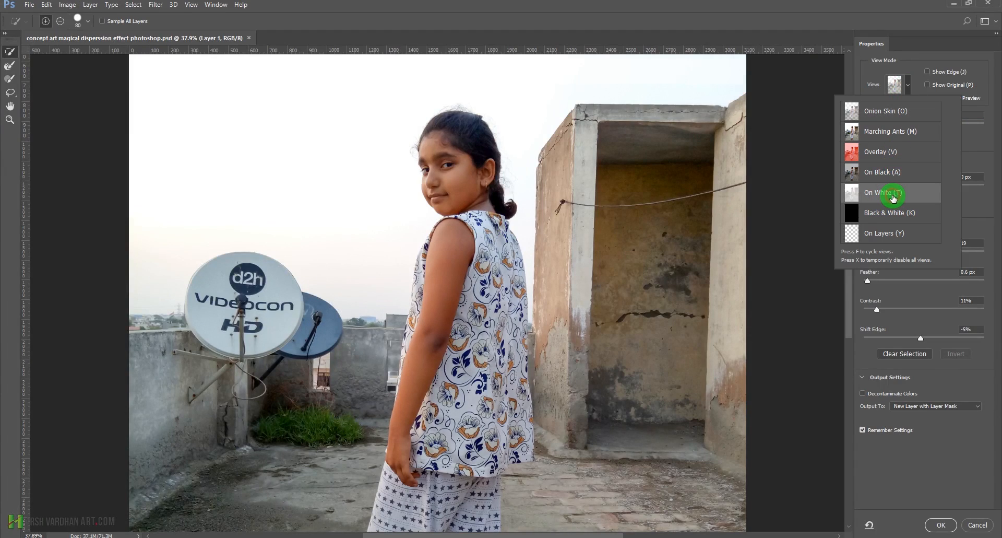
click(923, 44)
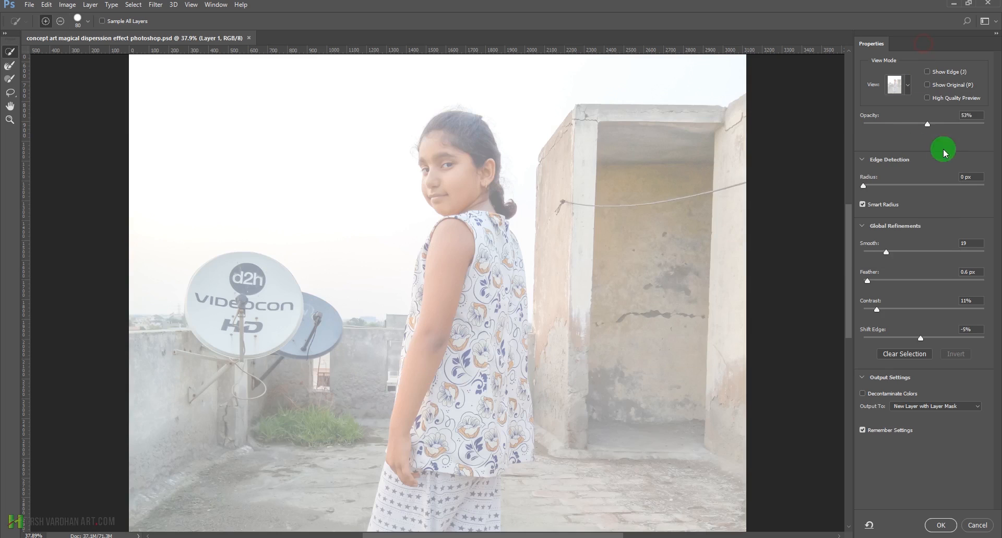
mouse_move(928, 129)
mouse_down()
mouse_move(947, 126)
mouse_move(928, 124)
mouse_up()
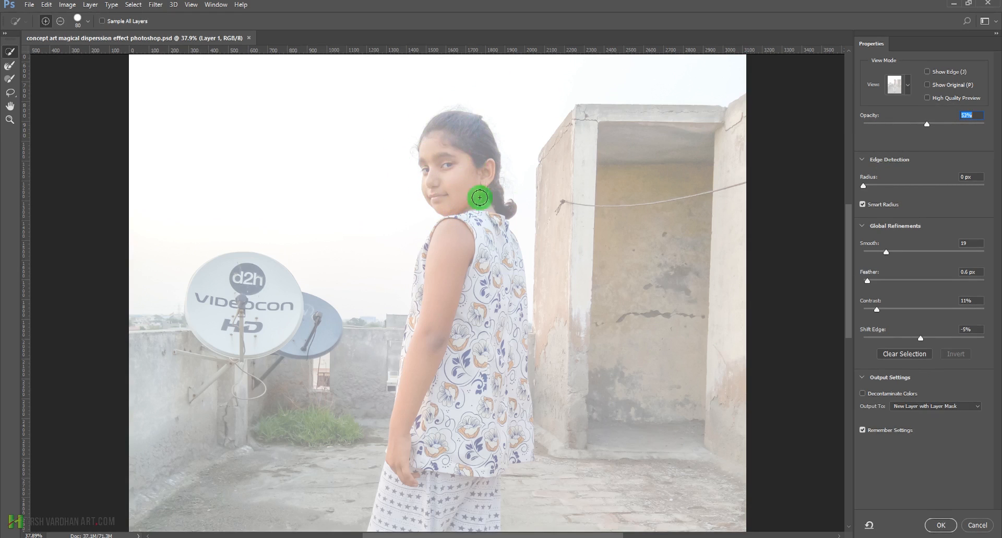
Select the girl's head, arm and patterned top with the Quick Selection tool.
mouse_move(448, 123)
mouse_down()
mouse_move(448, 175)
mouse_move(474, 235)
mouse_move(471, 210)
mouse_move(452, 293)
mouse_move(470, 257)
mouse_move(456, 232)
mouse_move(456, 278)
mouse_move(495, 264)
mouse_move(444, 278)
mouse_up()
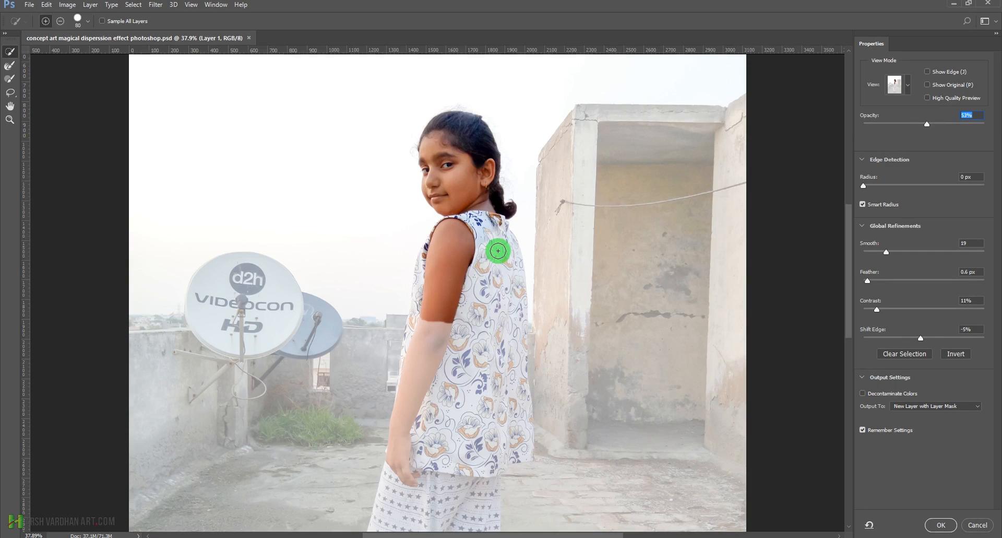
mouse_move(500, 239)
mouse_down()
mouse_move(506, 272)
mouse_move(494, 323)
mouse_move(509, 256)
mouse_move(512, 318)
mouse_move(491, 326)
mouse_move(479, 382)
mouse_up()
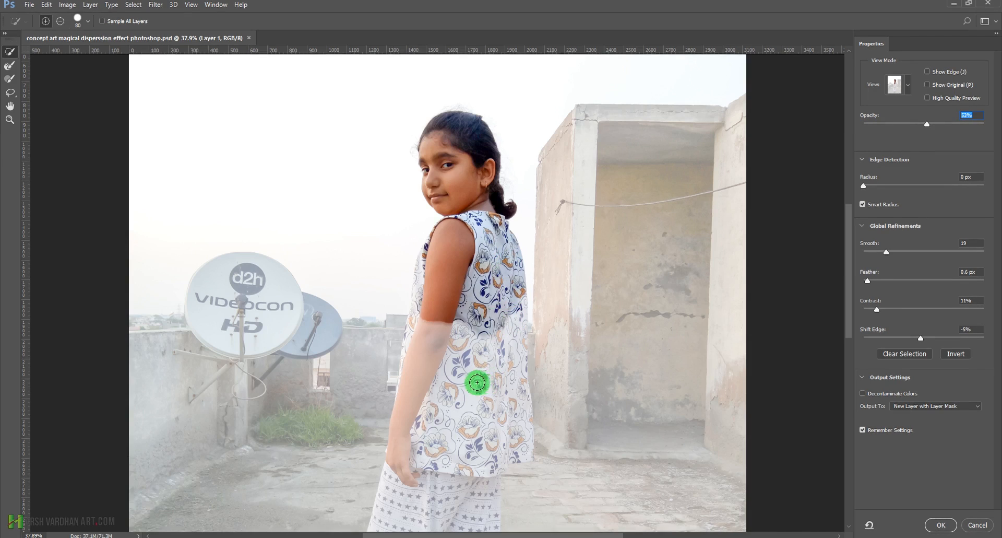
drag(426, 275, 430, 385)
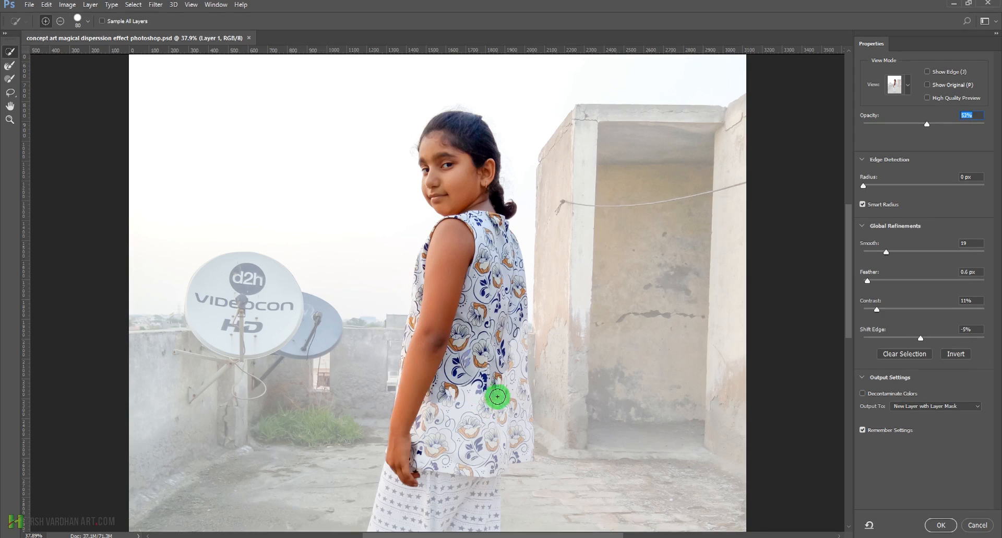
mouse_move(513, 350)
mouse_down()
mouse_move(513, 399)
mouse_move(493, 433)
mouse_move(486, 412)
mouse_move(486, 426)
mouse_move(499, 429)
mouse_move(479, 449)
mouse_move(524, 458)
mouse_move(523, 450)
mouse_move(484, 452)
mouse_move(494, 463)
mouse_move(523, 388)
mouse_move(465, 465)
mouse_move(481, 466)
mouse_move(481, 497)
mouse_move(460, 475)
mouse_move(448, 509)
mouse_move(465, 383)
mouse_move(463, 256)
mouse_up()
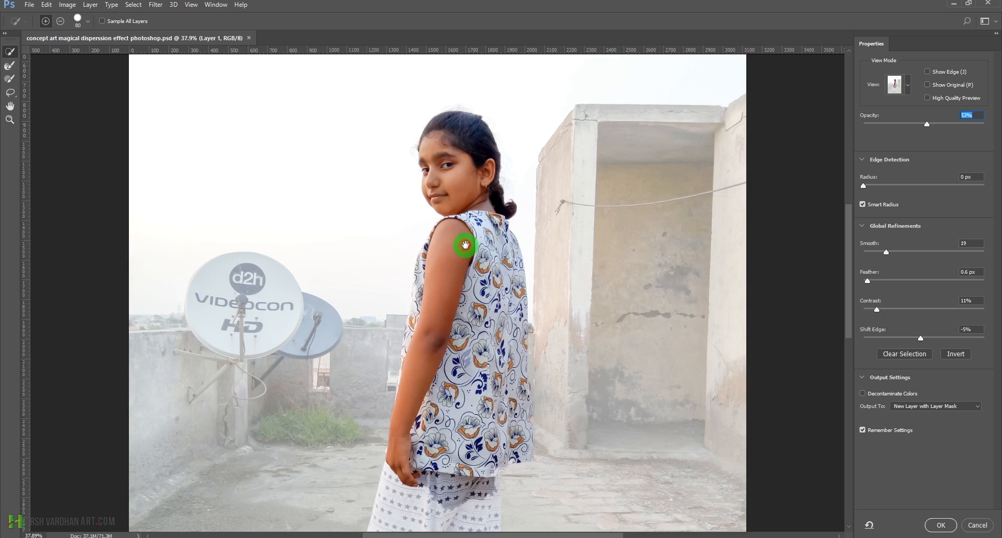
Extend the selection over the girl's star-patterned trousers, lower legs and feet.
drag(465, 315, 474, 165)
drag(453, 261, 455, 225)
drag(413, 288, 412, 285)
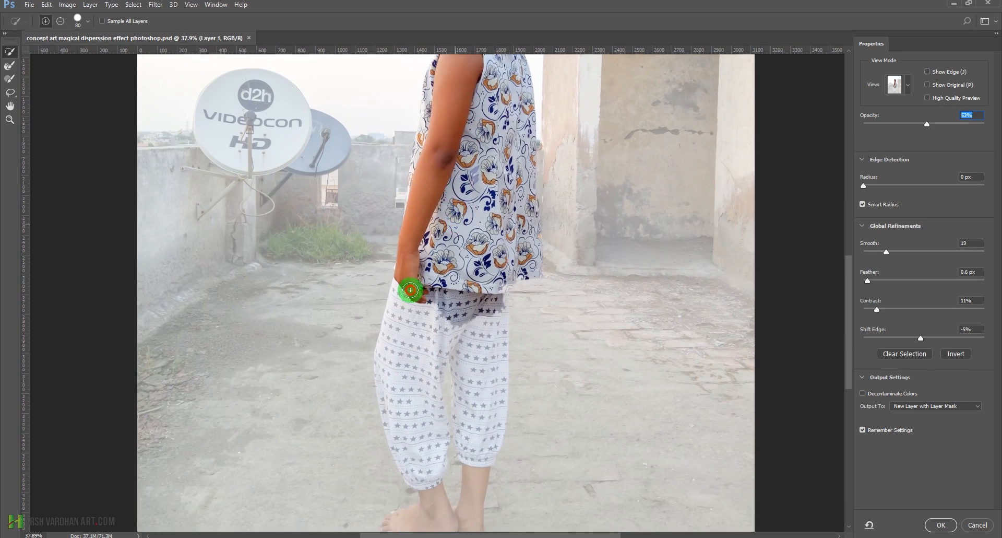
drag(405, 418, 422, 449)
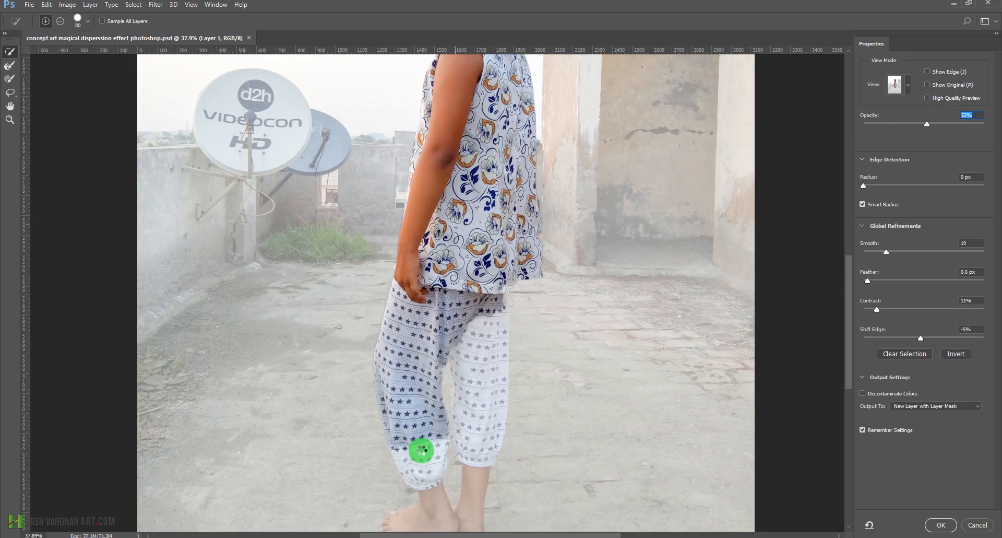
mouse_move(491, 320)
mouse_down()
mouse_move(484, 392)
mouse_move(425, 298)
mouse_move(425, 260)
mouse_up()
mouse_move(428, 359)
mouse_down()
mouse_move(403, 380)
mouse_move(459, 381)
mouse_move(446, 334)
mouse_up()
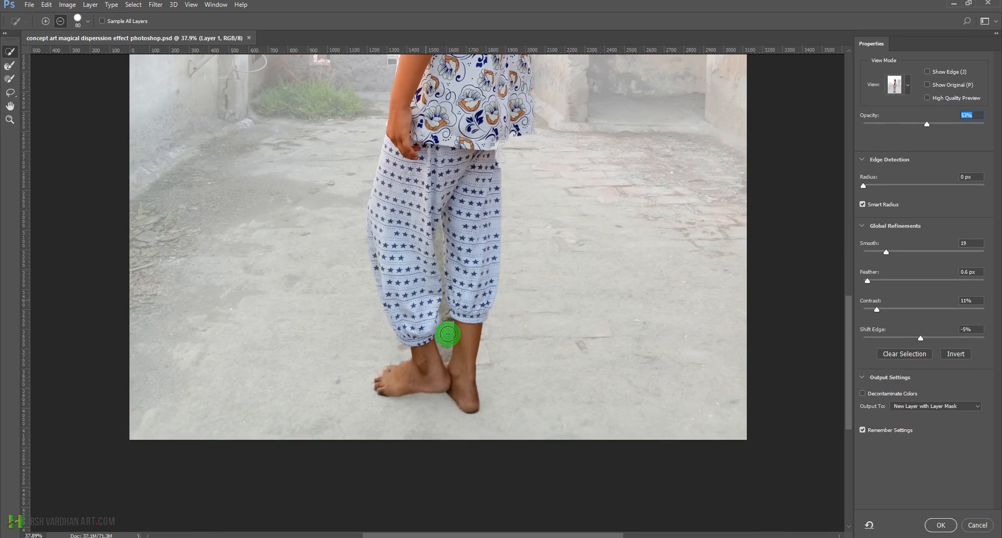
Subtract the background between the trouser legs from the selection, reducing the brush size to 35 for the narrow gap.
mouse_move(446, 333)
mouse_down()
mouse_move(447, 351)
mouse_move(446, 313)
mouse_up()
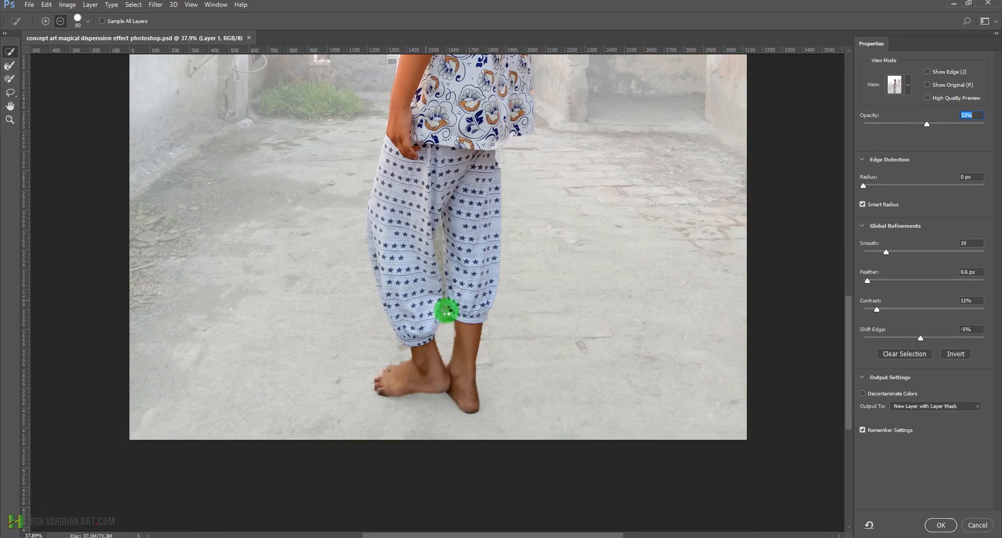
key(bracketleft)
key(bracketleft)
key(bracketleft)
key(bracketleft)
key(bracketleft)
key(bracketleft)
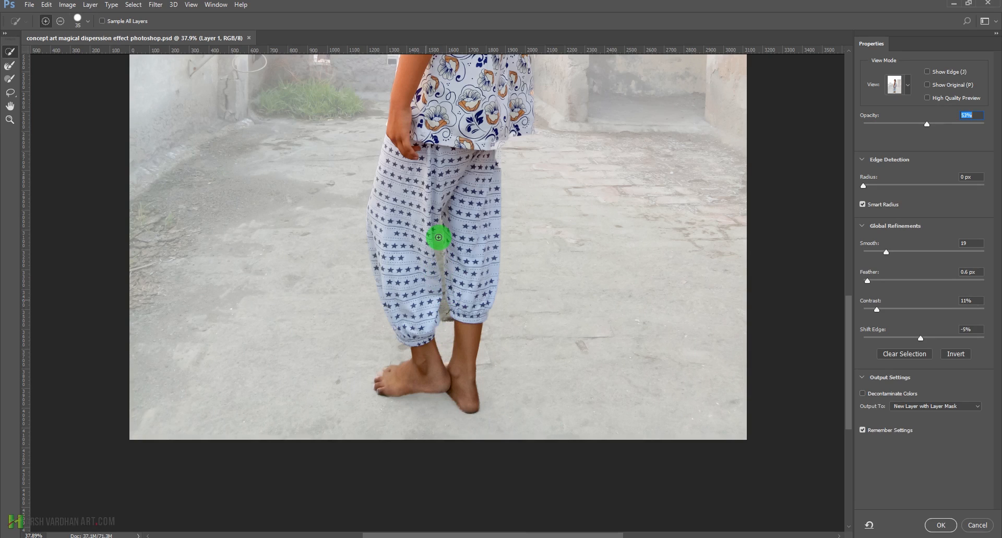
drag(438, 233, 438, 242)
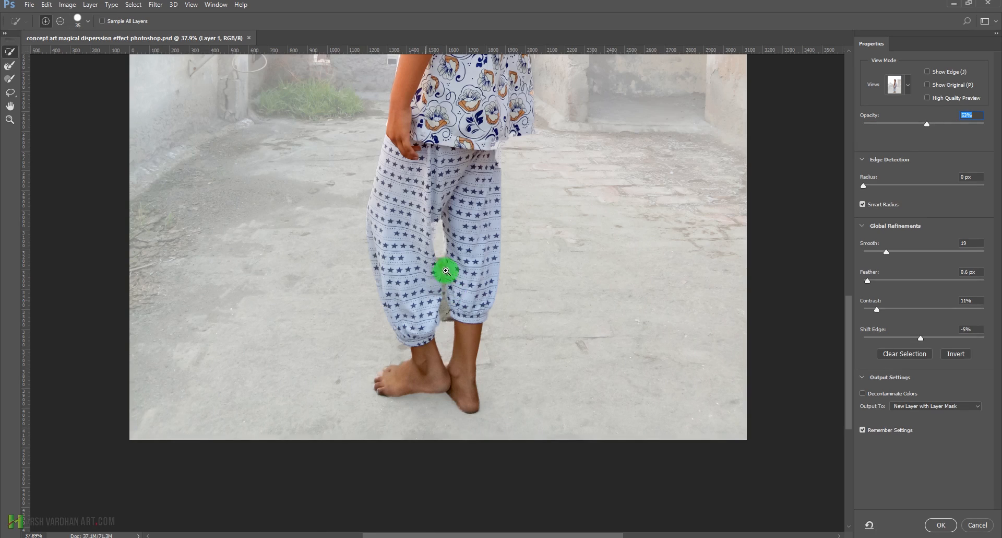
Remove the remaining background in the gap down to the trouser cuffs with a size 10 brush.
scroll(445, 270, up, 3)
key(bracketleft)
key(bracketleft)
mouse_move(442, 260)
mouse_down()
mouse_move(440, 246)
mouse_move(442, 280)
mouse_up()
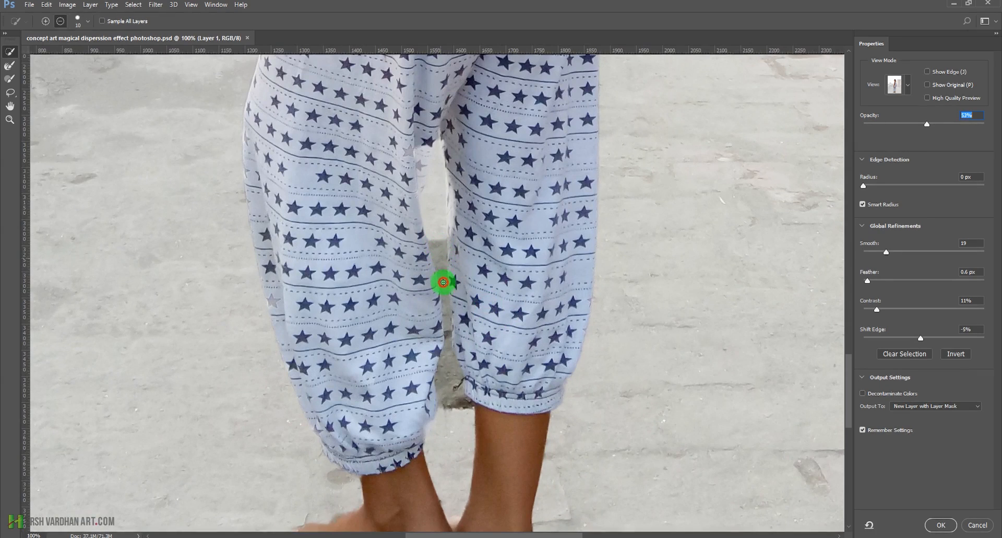
mouse_move(449, 328)
mouse_down()
mouse_move(447, 374)
mouse_move(469, 423)
mouse_move(418, 284)
mouse_move(452, 326)
mouse_move(474, 415)
mouse_move(454, 412)
mouse_move(474, 401)
mouse_move(480, 276)
mouse_move(471, 277)
mouse_move(471, 246)
mouse_move(475, 345)
mouse_move(463, 376)
mouse_move(391, 244)
mouse_move(443, 284)
mouse_move(463, 188)
mouse_move(461, 235)
mouse_move(468, 222)
mouse_move(459, 139)
mouse_move(416, 142)
mouse_move(409, 246)
mouse_move(430, 342)
mouse_move(414, 267)
mouse_move(506, 372)
mouse_move(467, 342)
mouse_up()
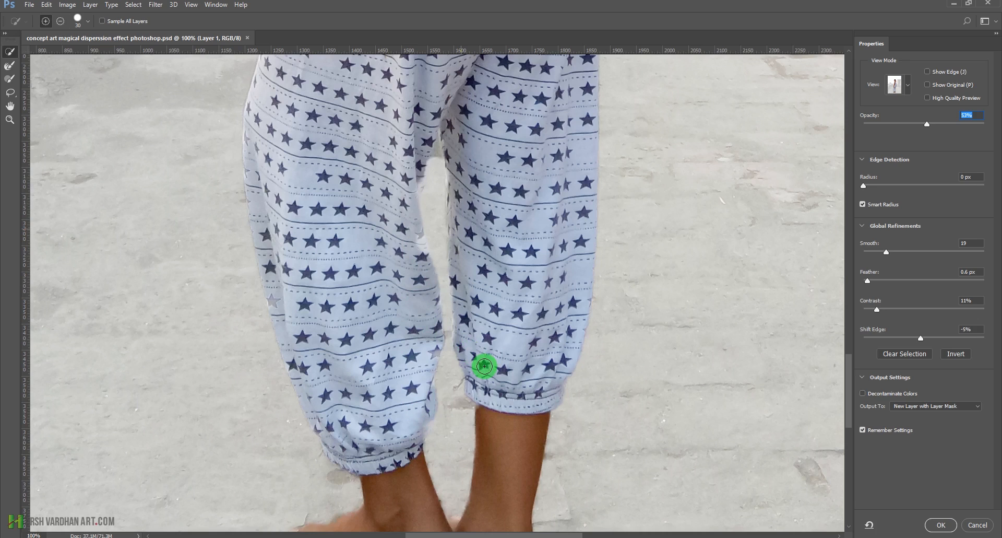
Add the missed inner edge of the trouser leg and the toes to the selection with a size 30 brush.
click(415, 243)
drag(414, 243, 418, 248)
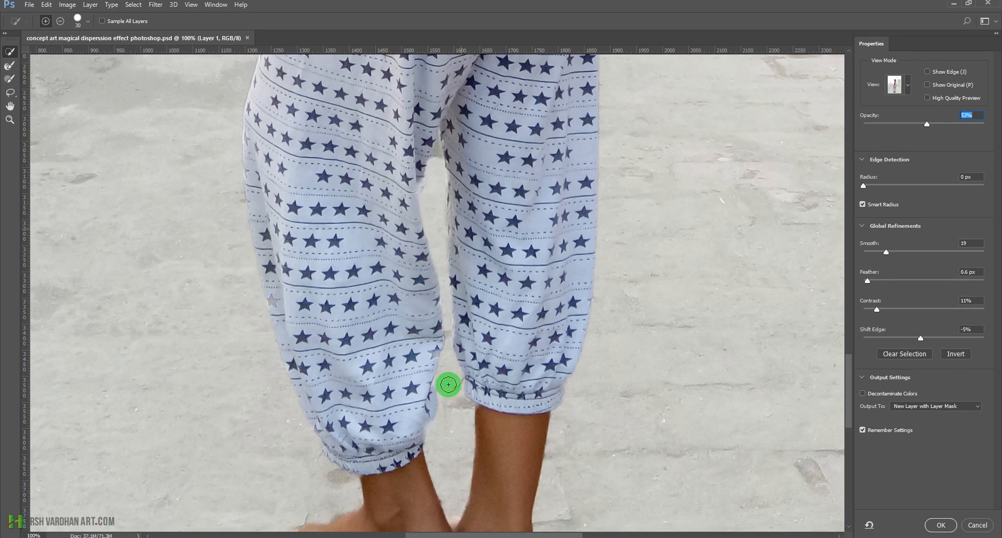
drag(354, 425, 386, 214)
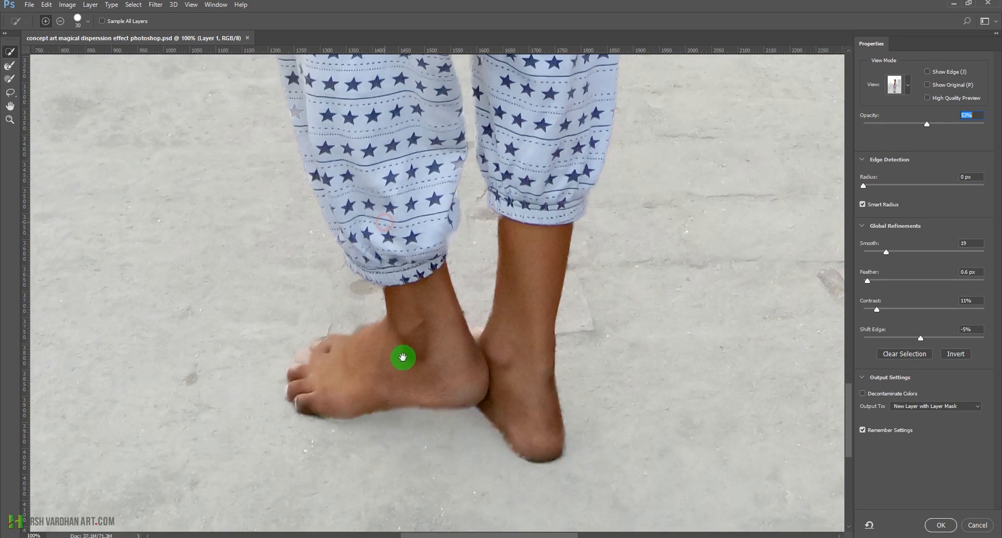
click(298, 370)
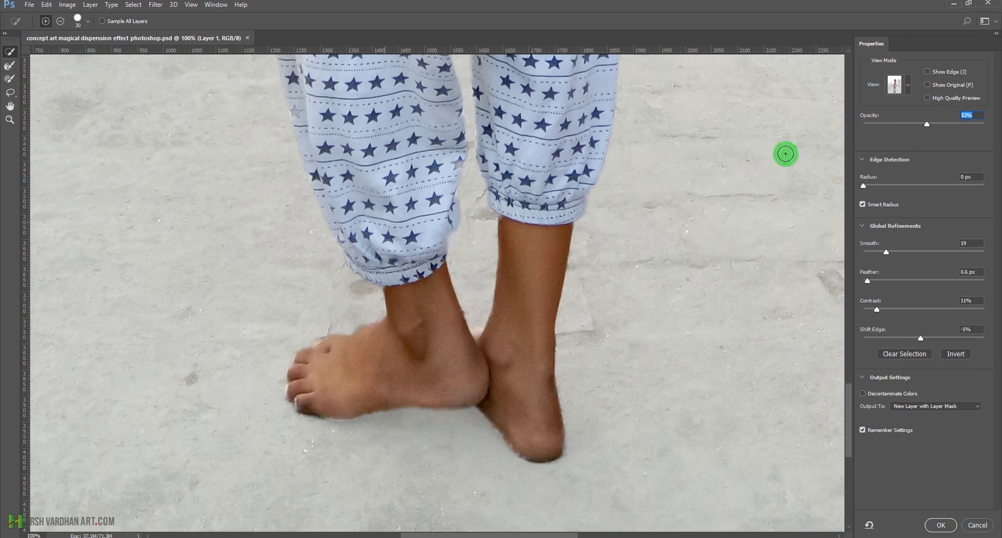
Set the Edge Detection radius to 3 px and subtract the leftover background at the upper end of the leg gap.
drag(863, 186, 887, 187)
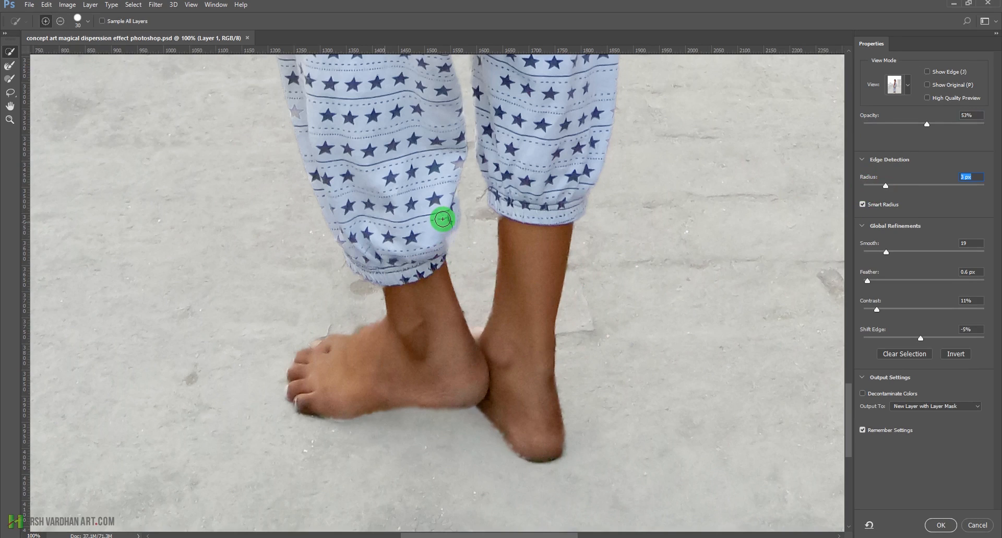
drag(519, 174, 537, 389)
drag(537, 202, 531, 320)
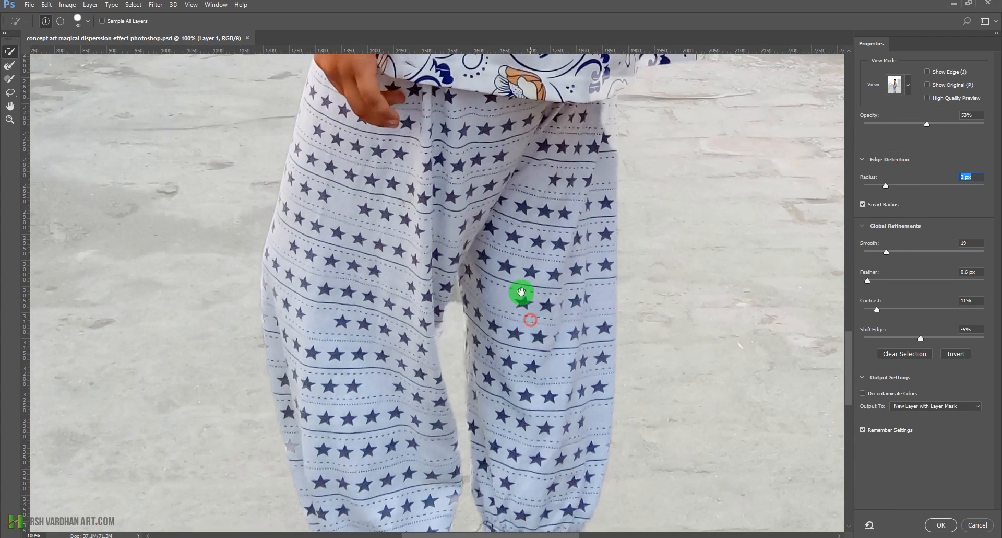
drag(456, 298, 466, 332)
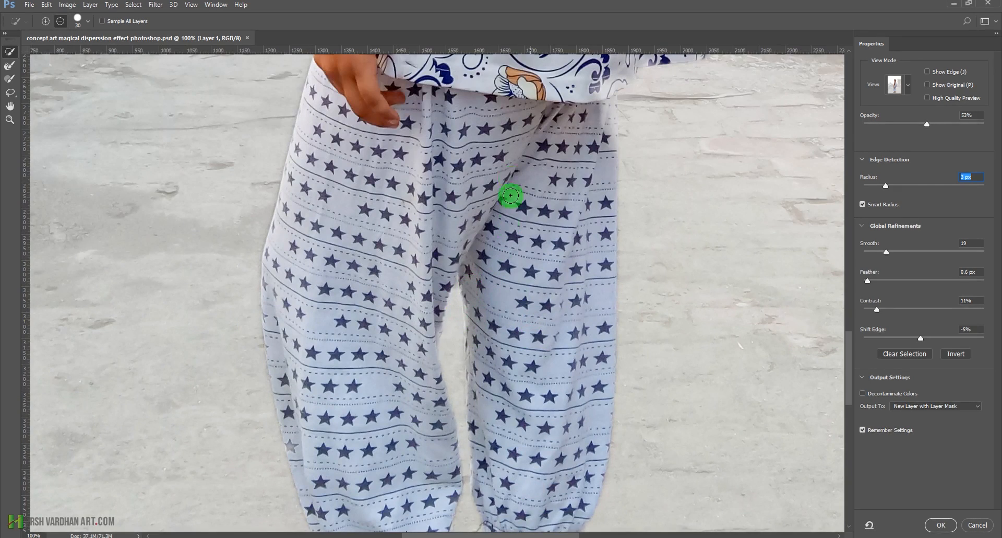
Clean up the selection where the top's hem meets the trousers, removing the background just below the hem.
mouse_move(555, 133)
mouse_down()
mouse_move(483, 257)
mouse_move(534, 272)
mouse_up()
click(529, 233)
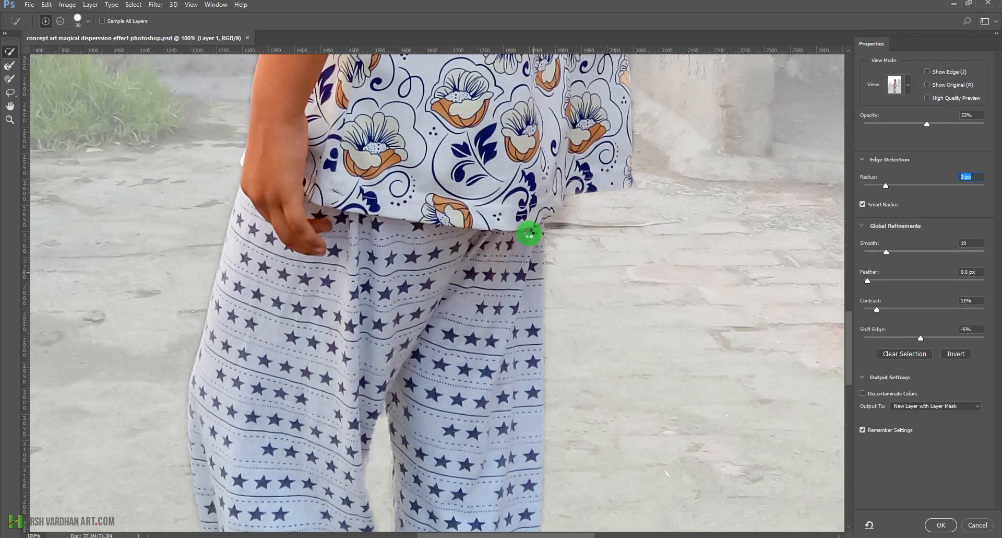
click(556, 242)
click(575, 220)
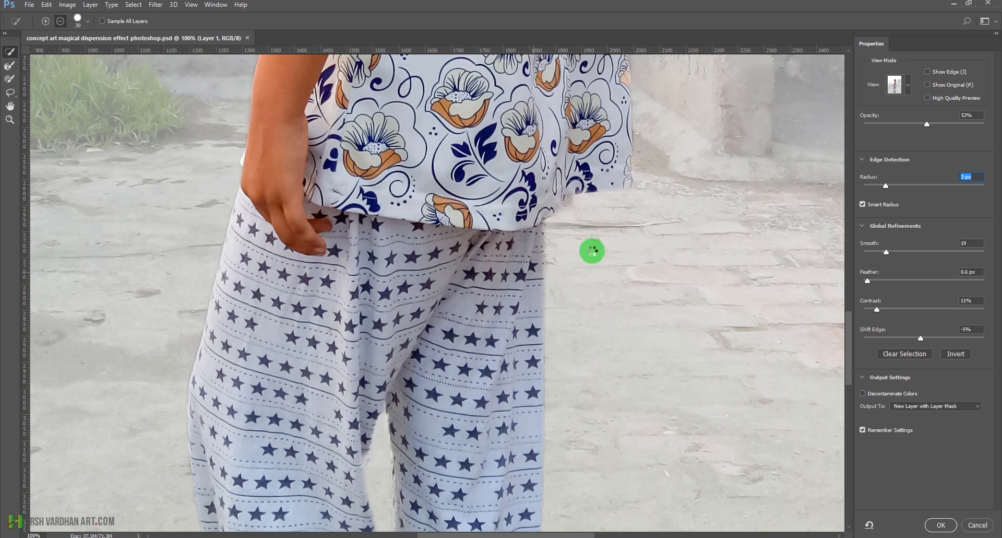
alt+click(574, 205)
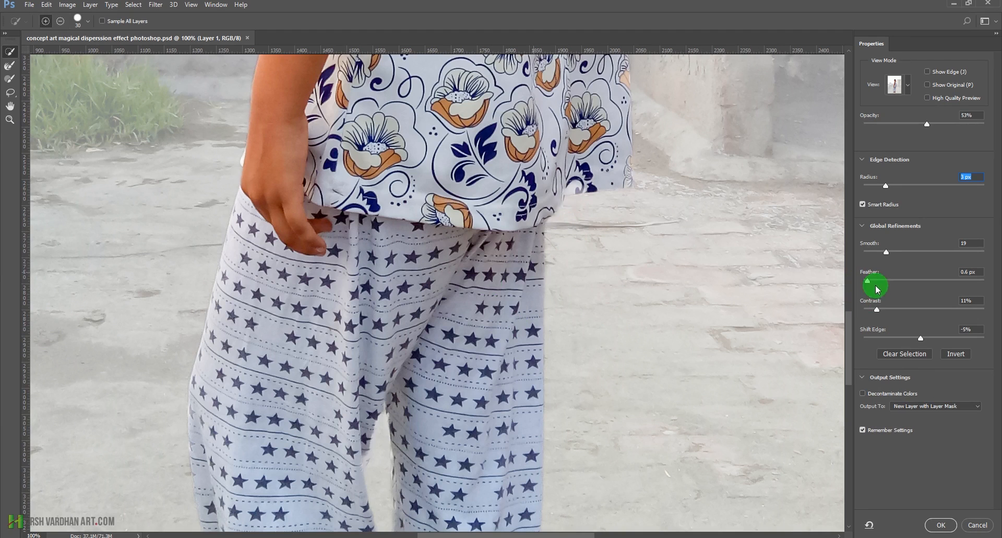
Set the On White view opacity to 100% and add the missing patches of the patterned top to the selection.
key(ctrl+0)
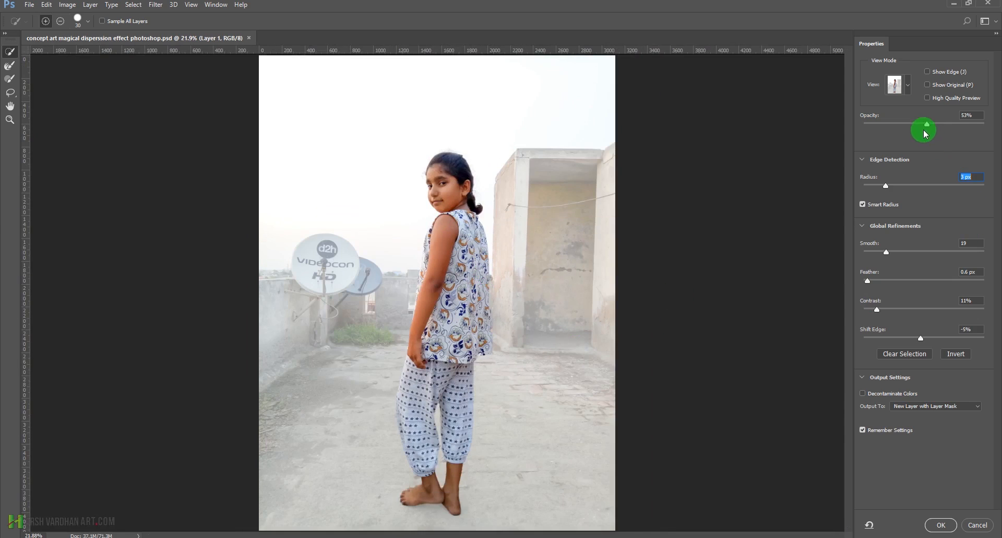
drag(927, 124, 989, 133)
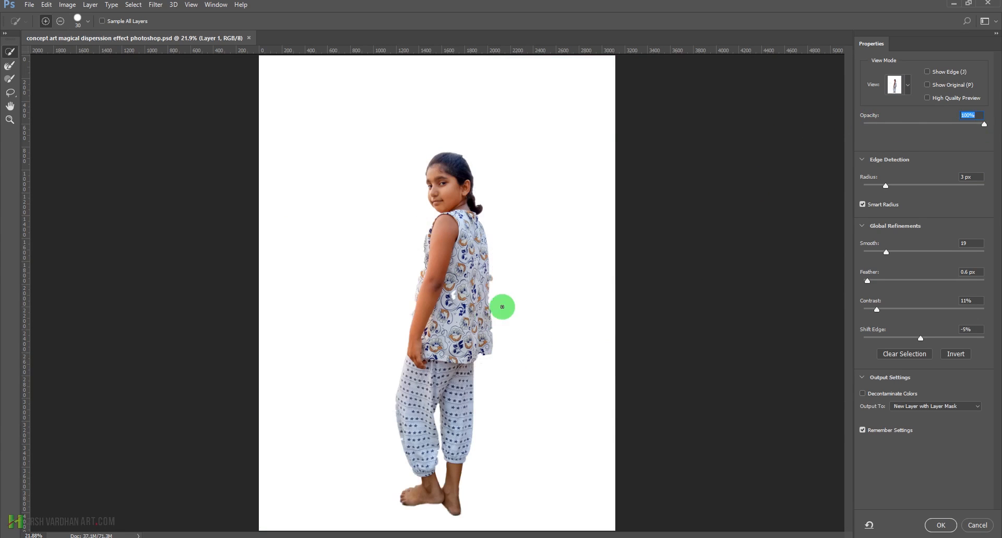
scroll(497, 338, up, 5)
drag(446, 271, 448, 288)
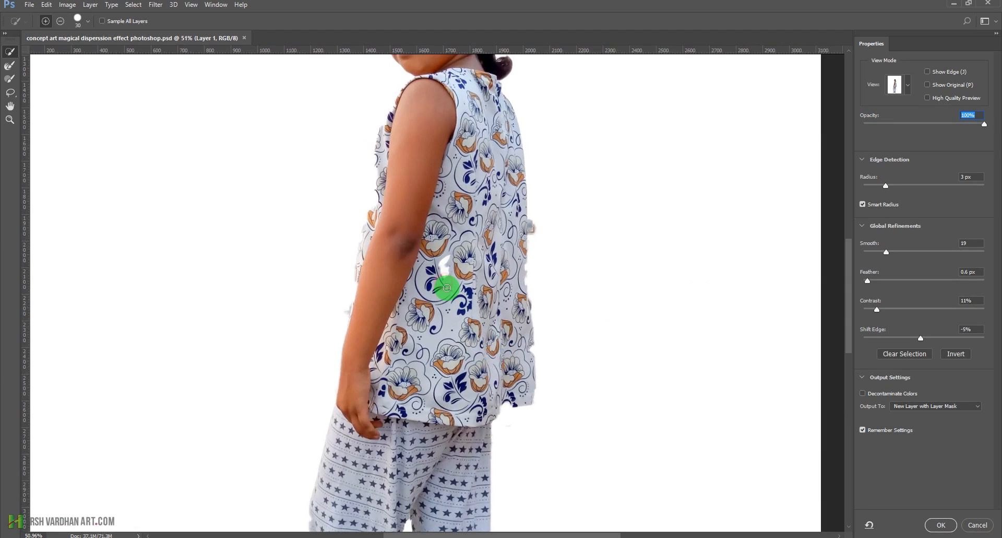
drag(453, 326, 497, 384)
mouse_move(515, 274)
mouse_down()
mouse_move(519, 342)
mouse_move(546, 351)
mouse_move(536, 223)
mouse_move(560, 364)
mouse_move(547, 383)
mouse_move(526, 367)
mouse_up()
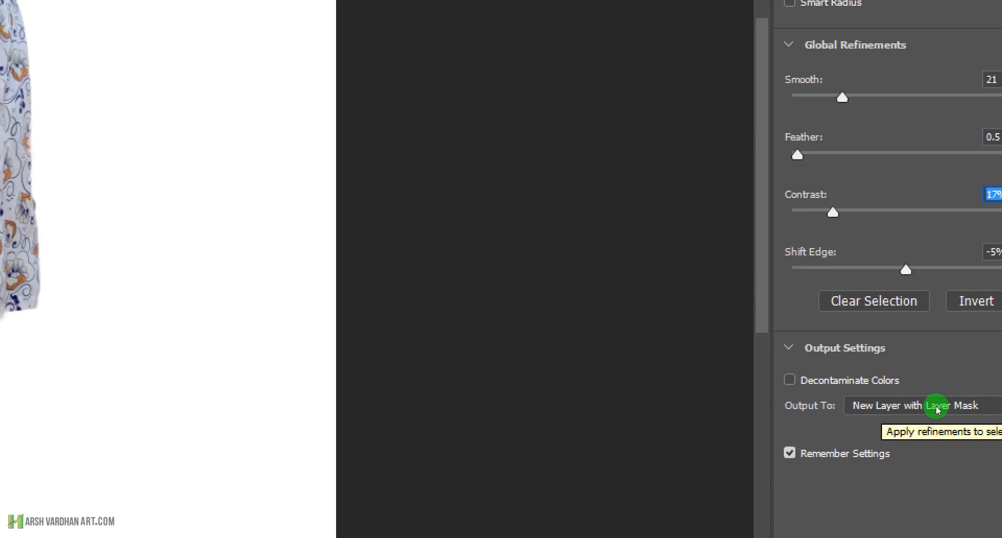
Output the refined selection to a New Layer with Layer Mask and apply it.
click(937, 407)
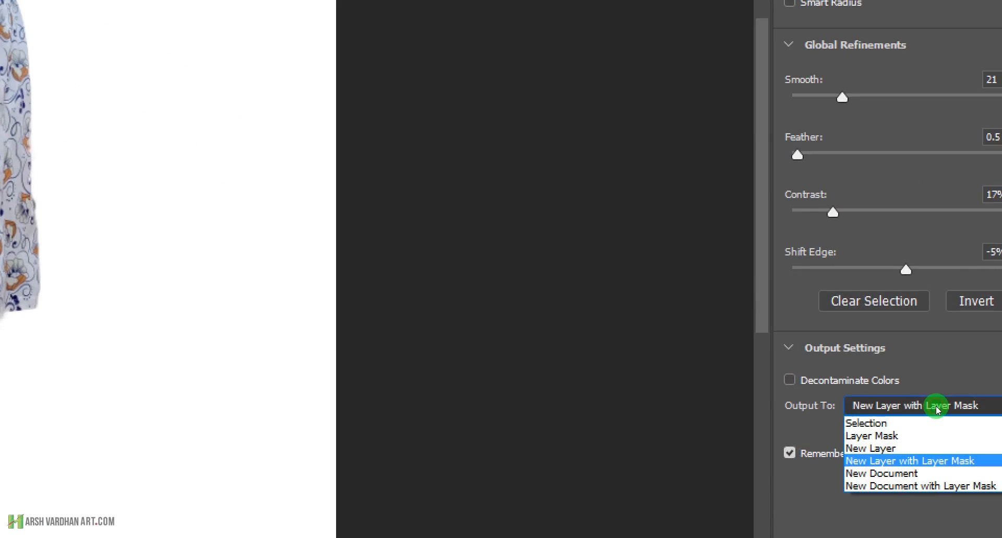
click(919, 388)
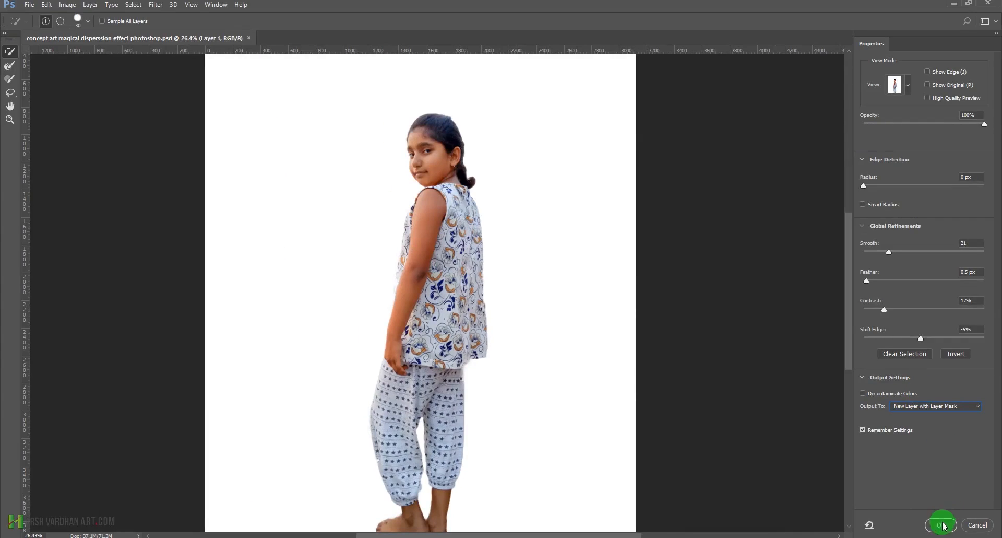
click(941, 525)
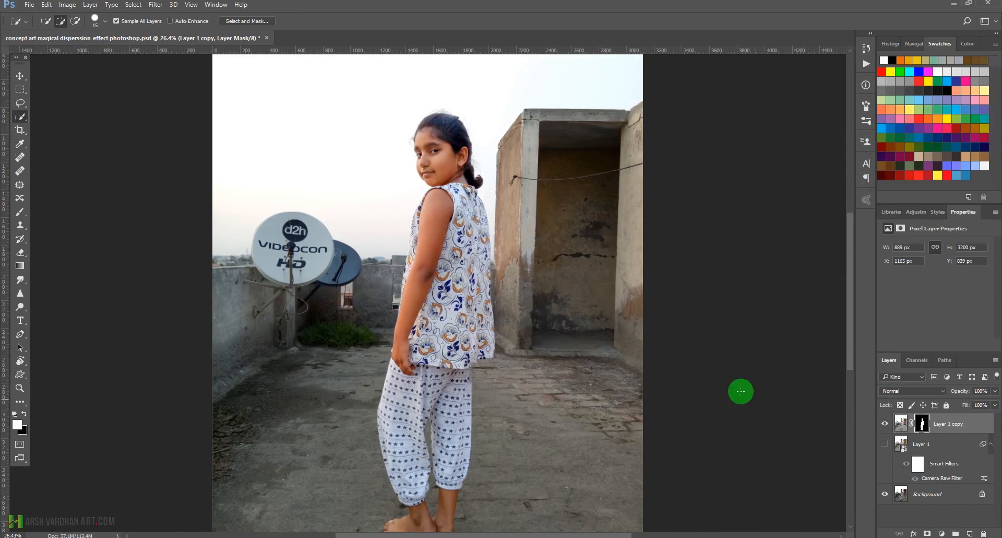
Hide the Background layer to check the cutout's edge beside the elbow up close, and select Layer 1.
drag(403, 132, 459, 185)
drag(648, 336, 551, 365)
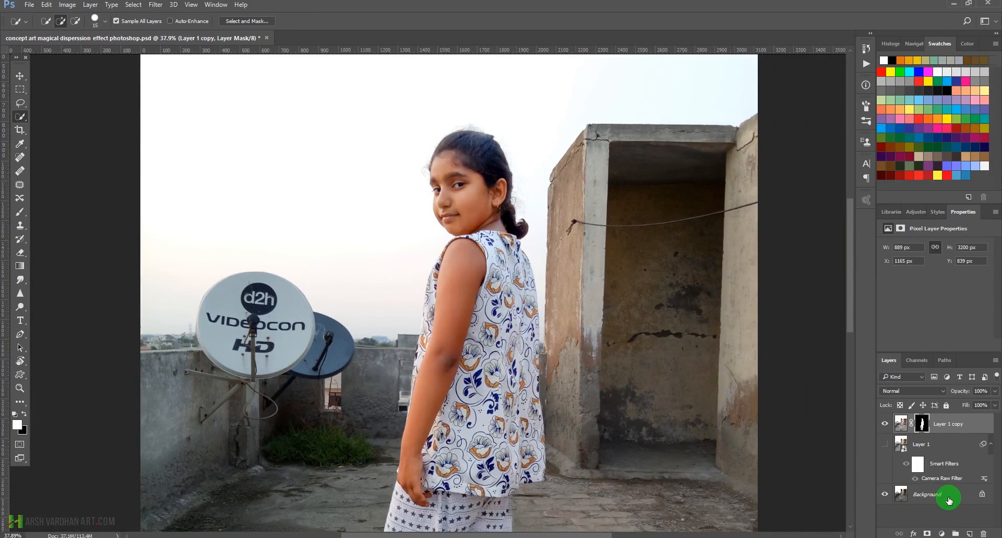
click(885, 493)
drag(522, 329, 349, 321)
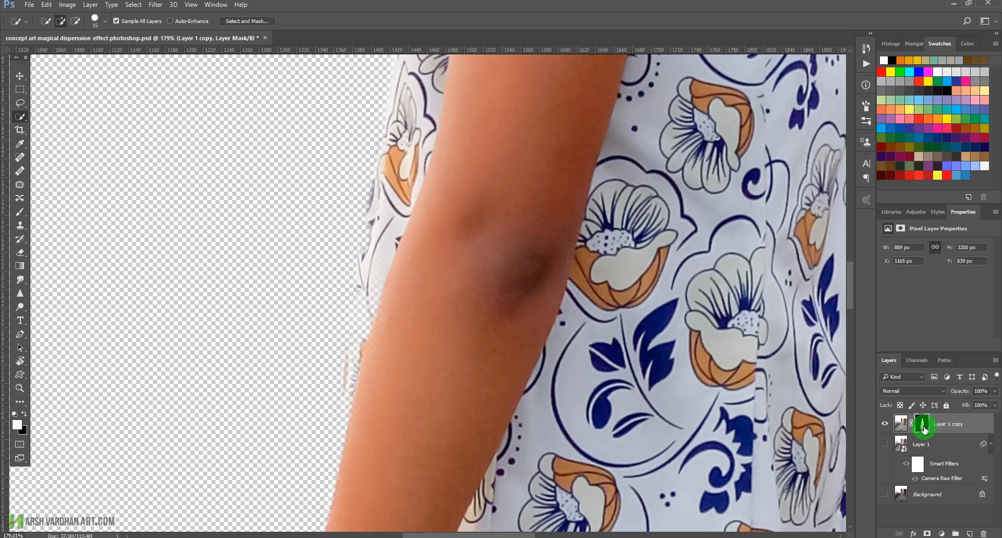
click(939, 445)
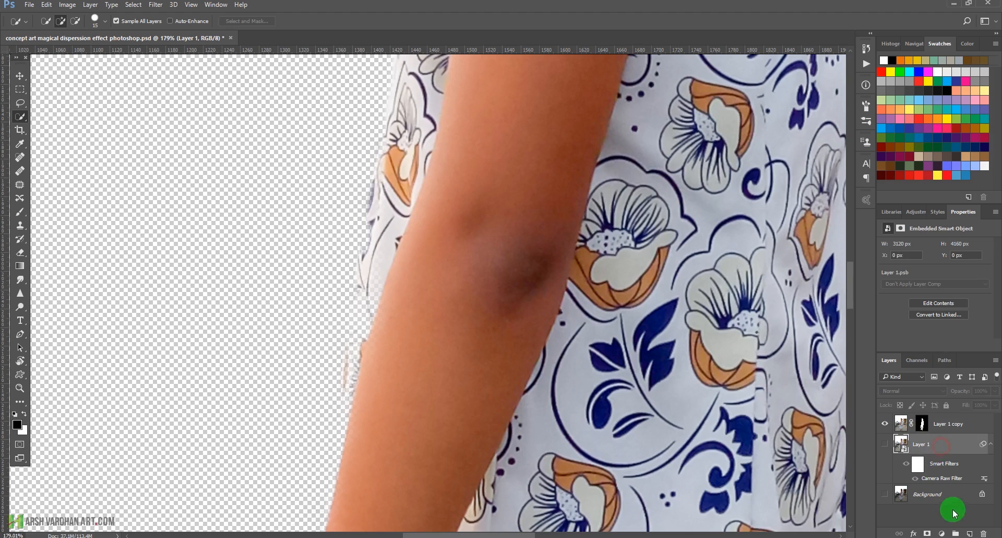
Add a new layer beneath the Layer 1 copy cutout and fill it with white, finally with black, to reveal edge flaws.
click(971, 533)
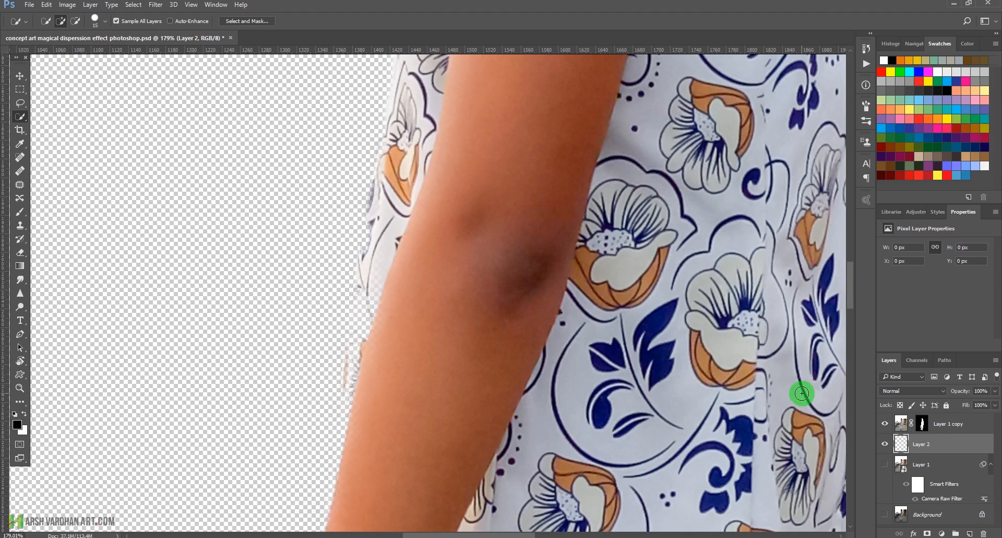
key(ctrl+BackSpace)
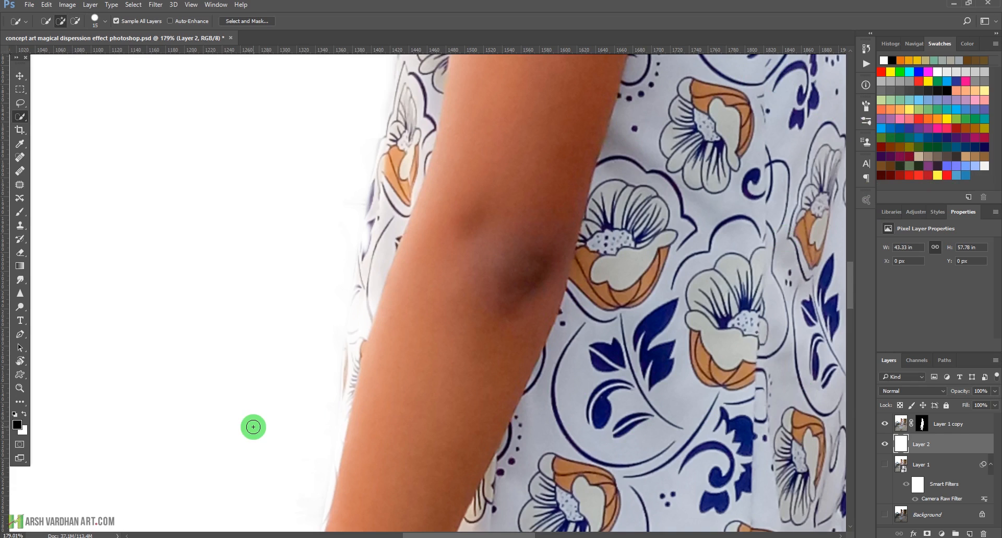
key(alt+BackSpace)
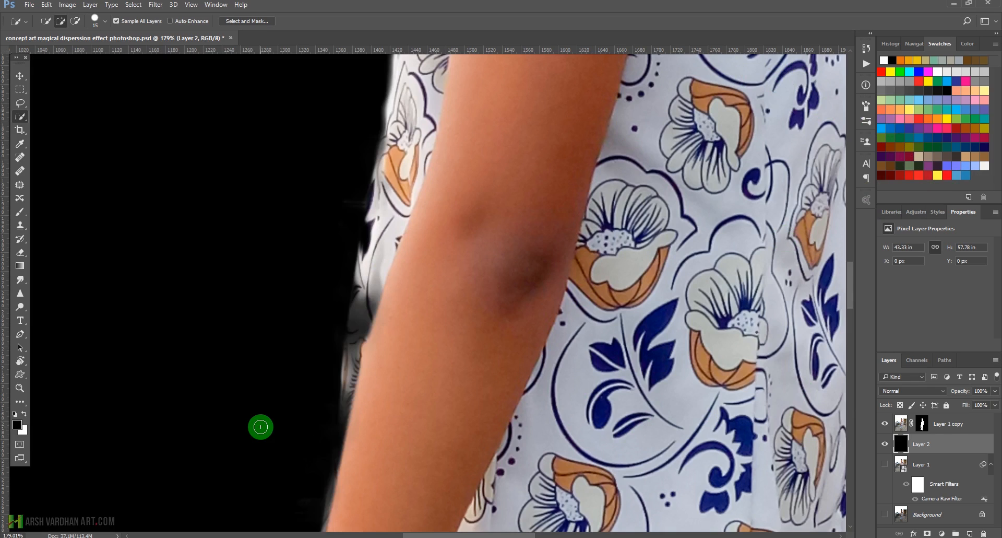
Paint on the Layer 1 copy mask with a soft white brush to restore the top's edge beside the elbow.
click(922, 424)
key(x)
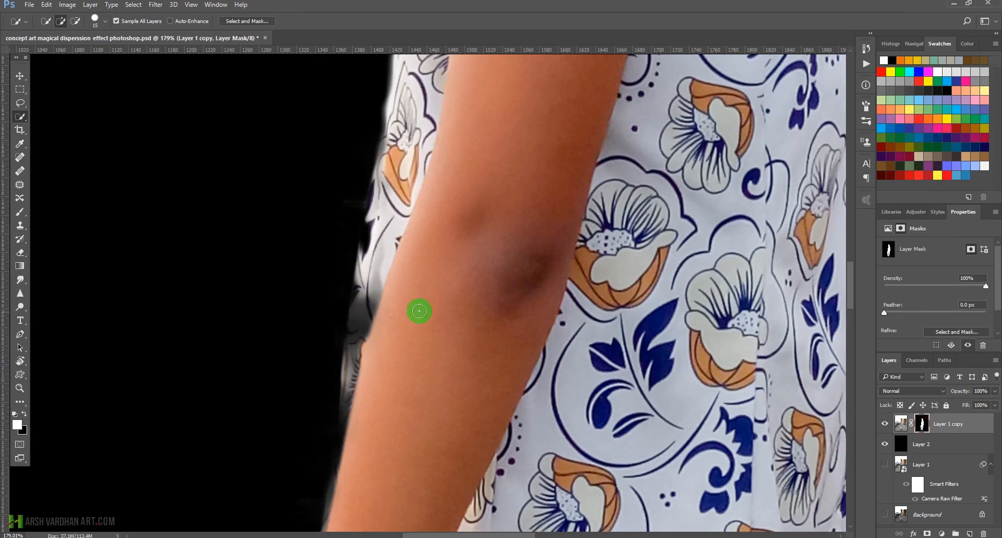
key(b)
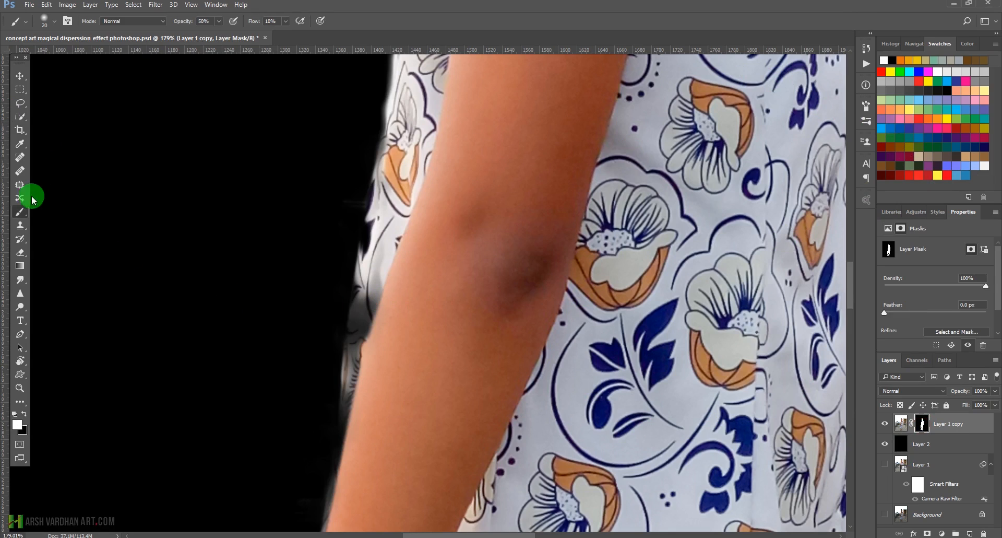
right_click(484, 183)
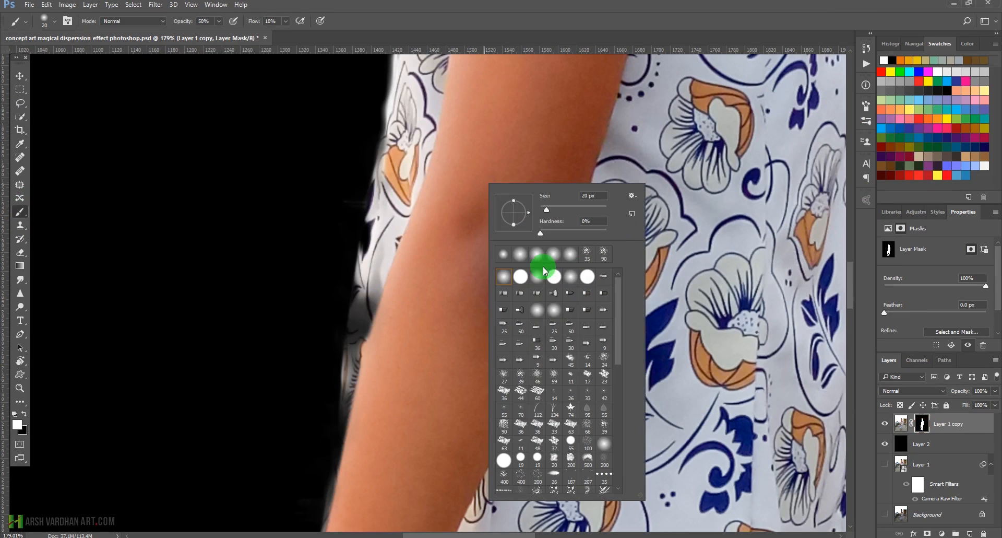
click(510, 2)
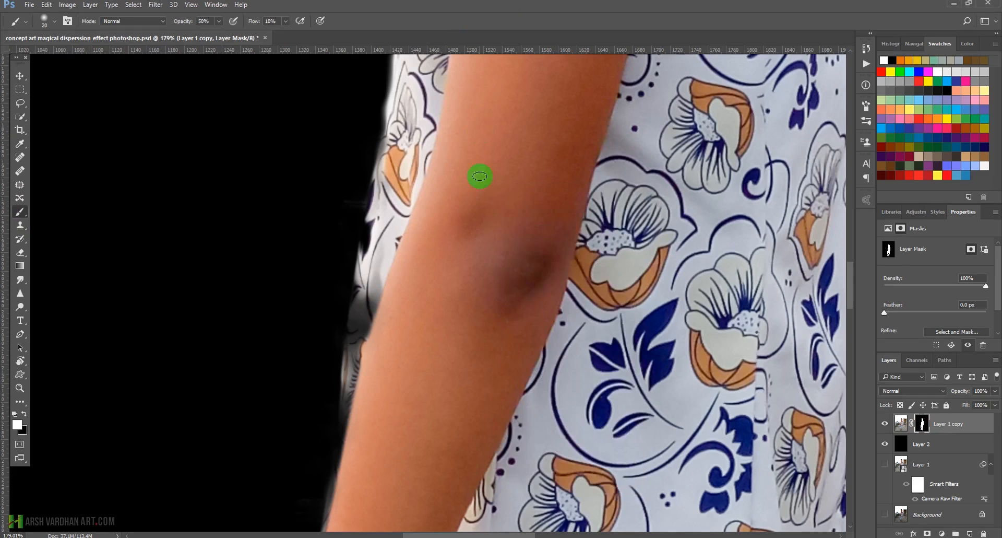
key(bracketright)
drag(371, 292, 361, 338)
click(866, 106)
drag(374, 253, 361, 339)
Raise the brush flow to 100% and continue painting the mask along the arm and the patterned top.
drag(255, 22, 308, 21)
drag(370, 288, 354, 423)
key(bracketleft)
drag(366, 242, 345, 355)
drag(425, 392, 455, 200)
drag(385, 227, 358, 337)
drag(451, 271, 428, 403)
drag(472, 206, 456, 427)
drag(473, 208, 455, 416)
drag(458, 137, 430, 308)
mouse_move(420, 310)
mouse_down()
mouse_move(490, 224)
mouse_move(356, 431)
mouse_up()
Set the brush opacity to 100% and mask out leftover background along the arm's outer edge with a smaller black brush.
right_click(373, 279)
click(516, 13)
key(x)
key(ctrl+z)
drag(183, 21, 220, 24)
key(bracketleft)
key(bracketleft)
drag(356, 468, 395, 116)
drag(381, 154, 367, 221)
drag(327, 507, 363, 194)
mouse_move(365, 196)
mouse_down()
mouse_move(337, 384)
mouse_move(358, 344)
mouse_move(349, 384)
mouse_move(351, 339)
mouse_up()
Switch back to white and touch up the mask along the edge of the patterned top beside the arm.
key(x)
drag(344, 331, 367, 199)
mouse_move(389, 183)
mouse_down()
mouse_move(360, 324)
mouse_move(369, 316)
mouse_up()
mouse_move(400, 151)
mouse_down()
mouse_move(376, 292)
mouse_move(403, 179)
mouse_up()
drag(402, 179, 410, 151)
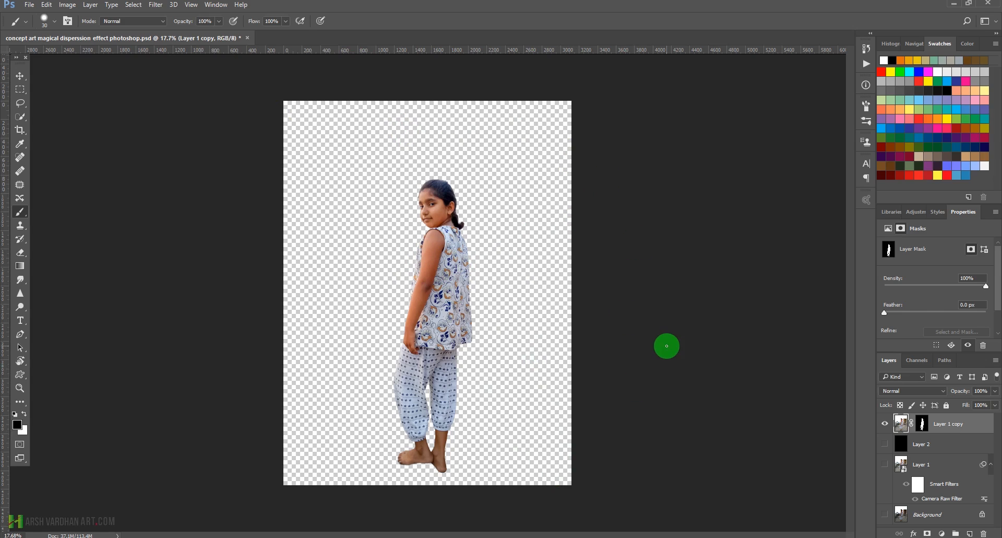
Extend the canvas equally on both sides with the Crop tool to get a wide landscape format.
key(c)
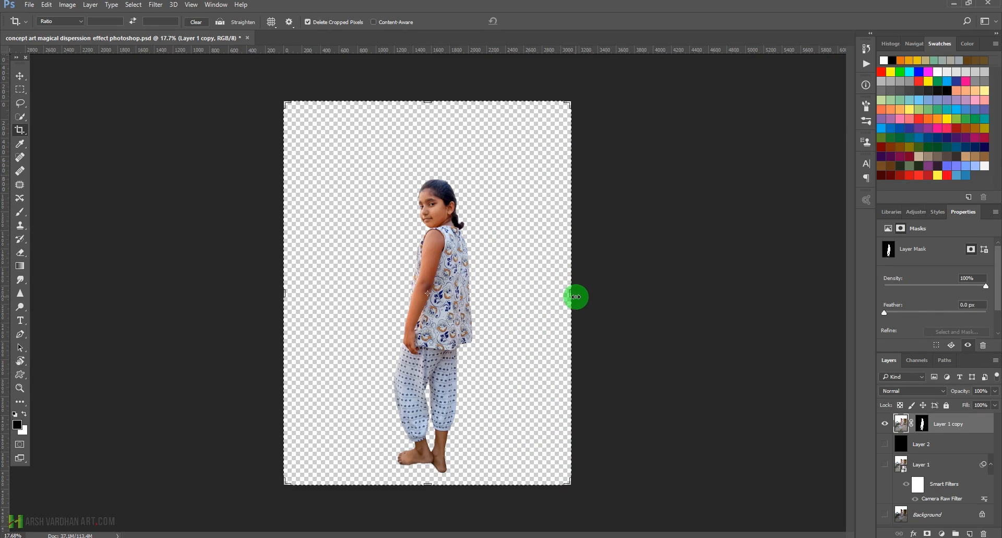
drag(575, 297, 658, 295)
drag(201, 297, 164, 292)
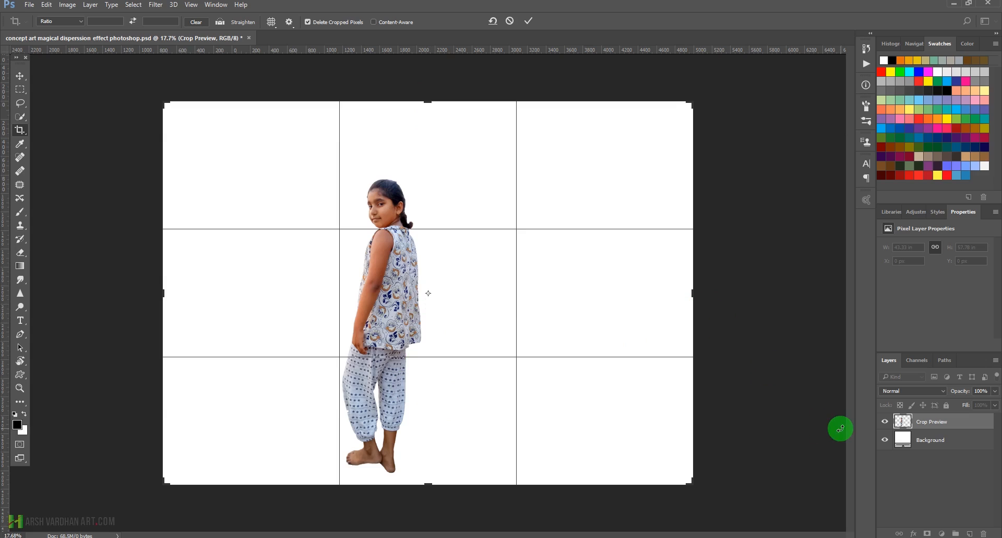
click(533, 24)
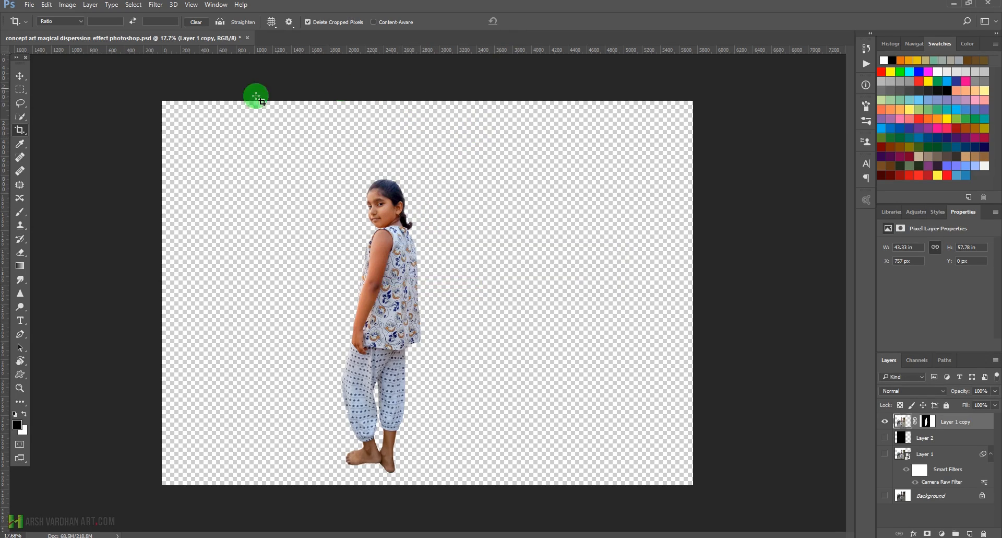
Crop away part of the empty canvas above the girl's head.
click(166, 103)
drag(427, 102, 426, 124)
click(529, 24)
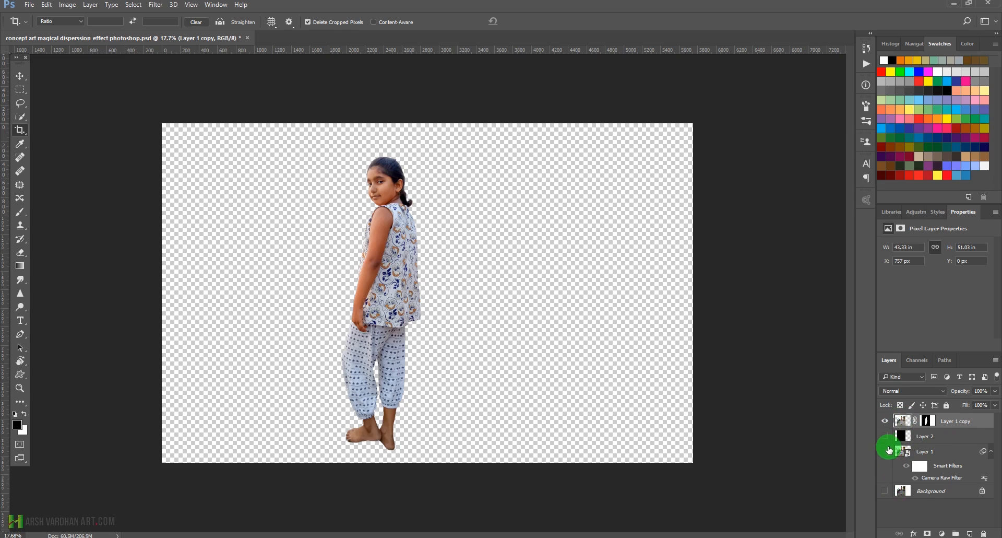
Duplicate Layer 1 copy, convert the duplicate to a Smart Object named girl, and hide Layer 1 copy.
click(913, 455)
click(908, 424)
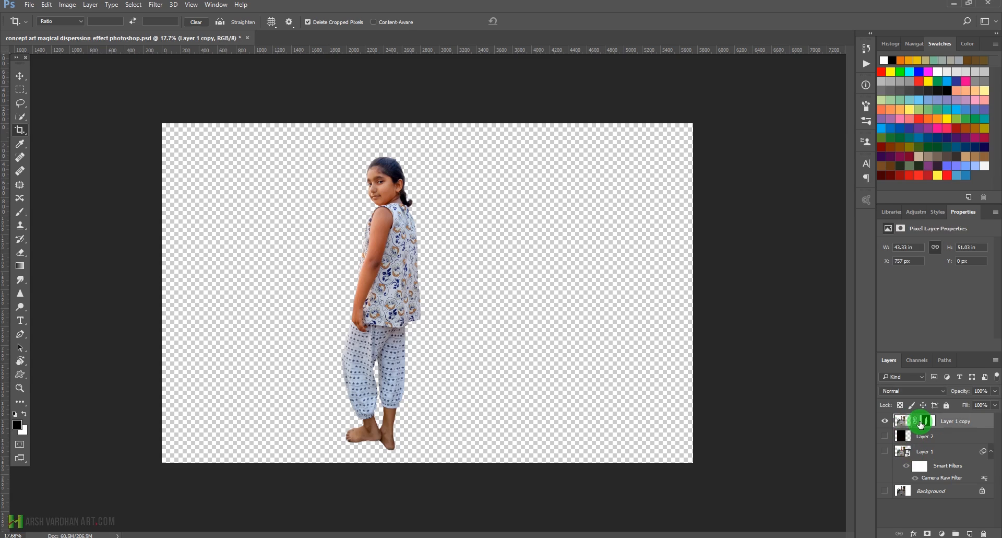
key(ctrl+j)
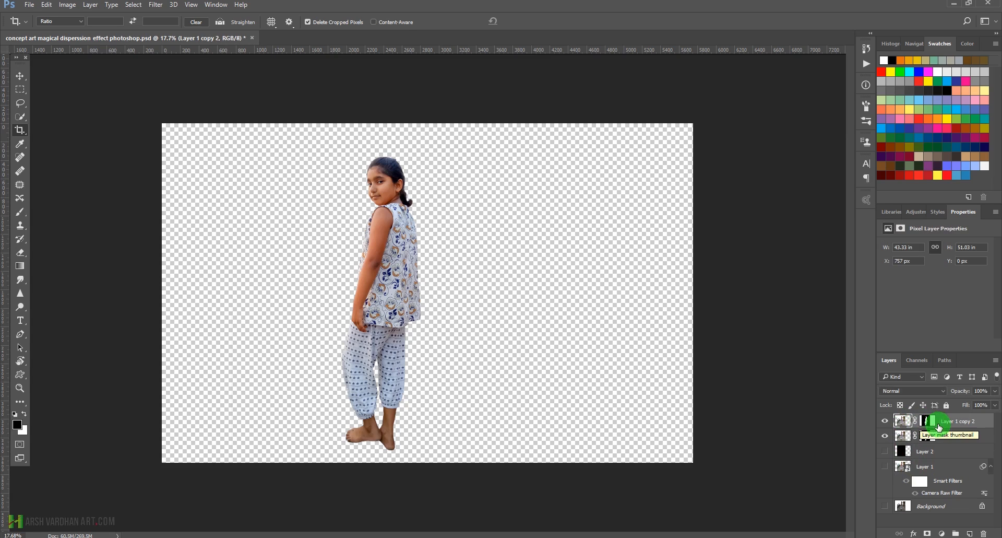
right_click(947, 421)
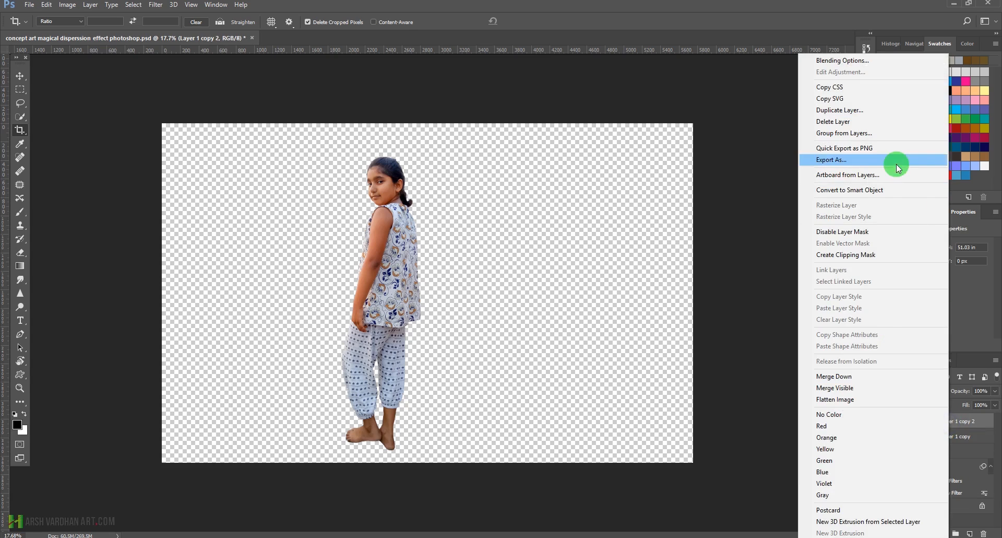
click(869, 190)
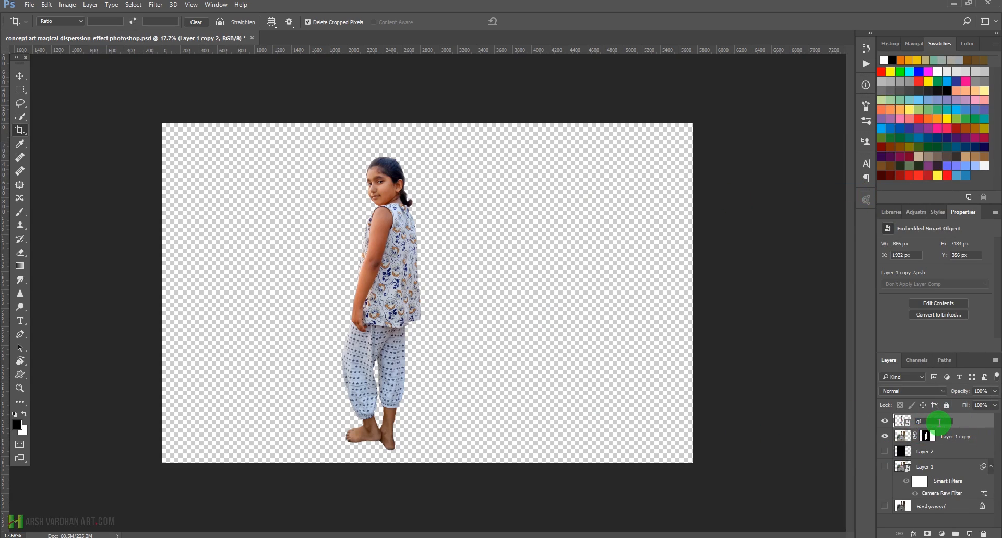
click(885, 436)
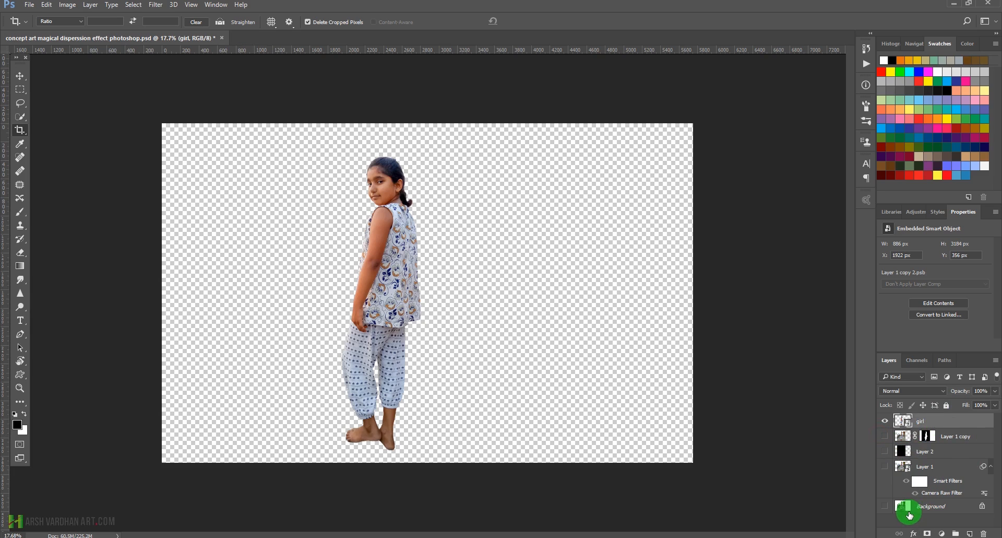
Delete the black-filled Layer 2 and the Camera Raw-filtered Layer 1.
click(914, 511)
click(910, 440)
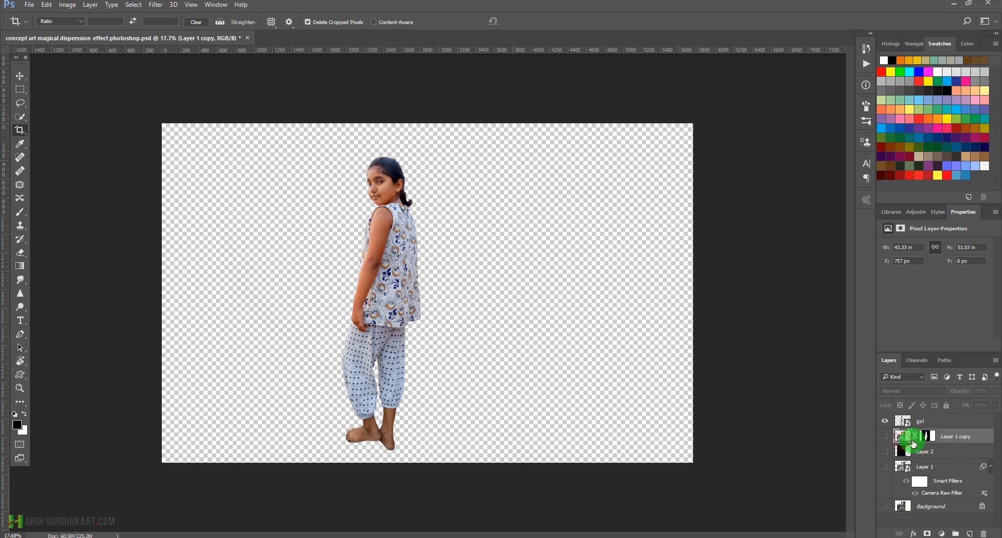
drag(932, 490, 907, 476)
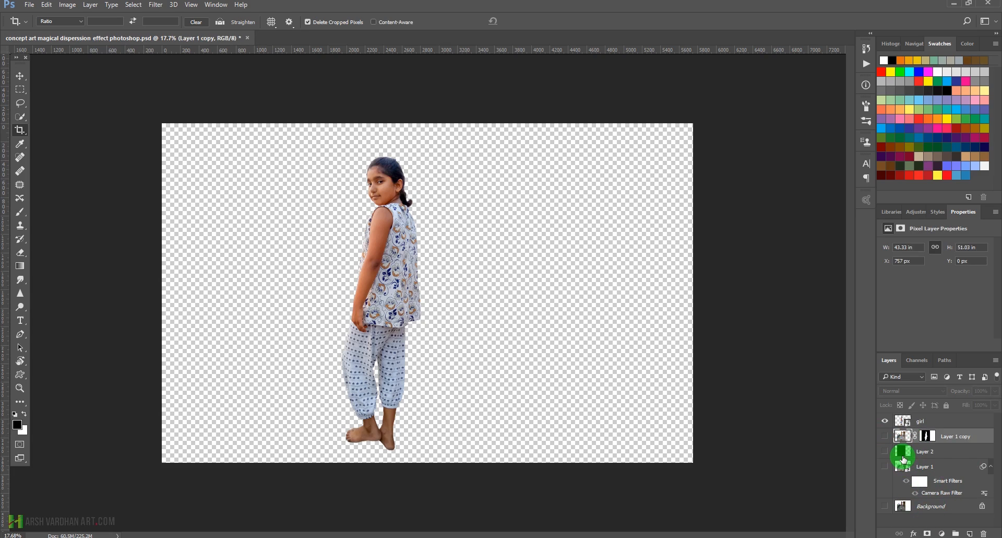
click(904, 457)
key(Delete)
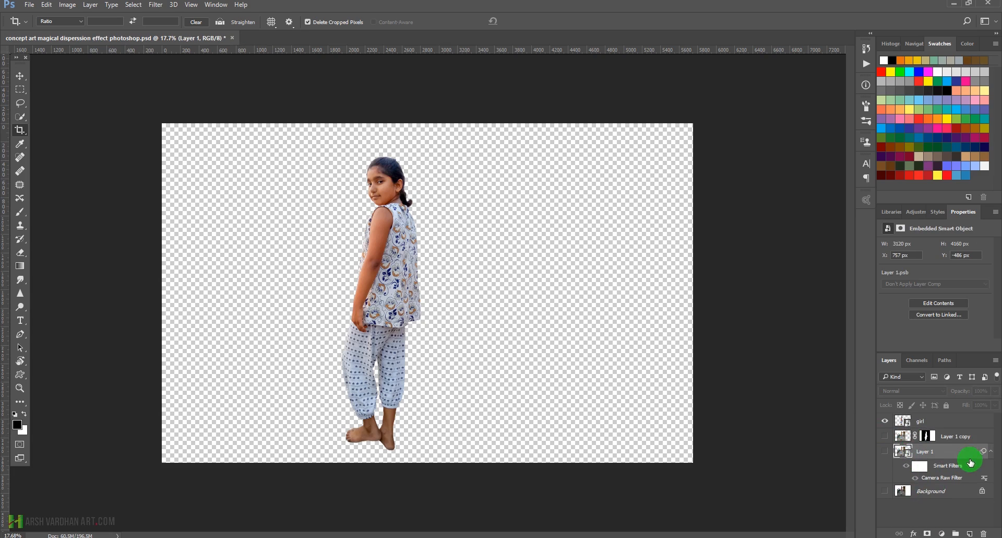
click(990, 452)
click(885, 452)
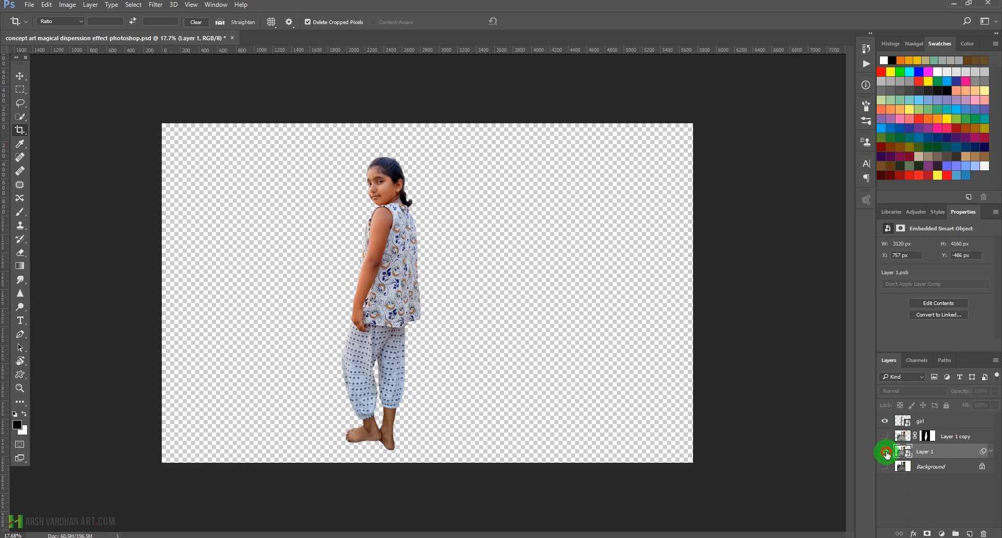
click(886, 452)
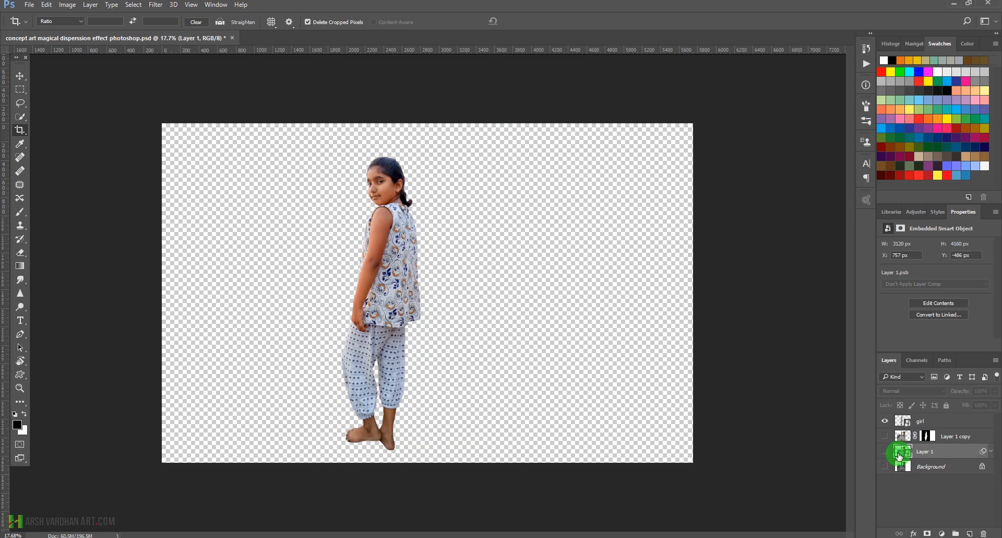
key(Delete)
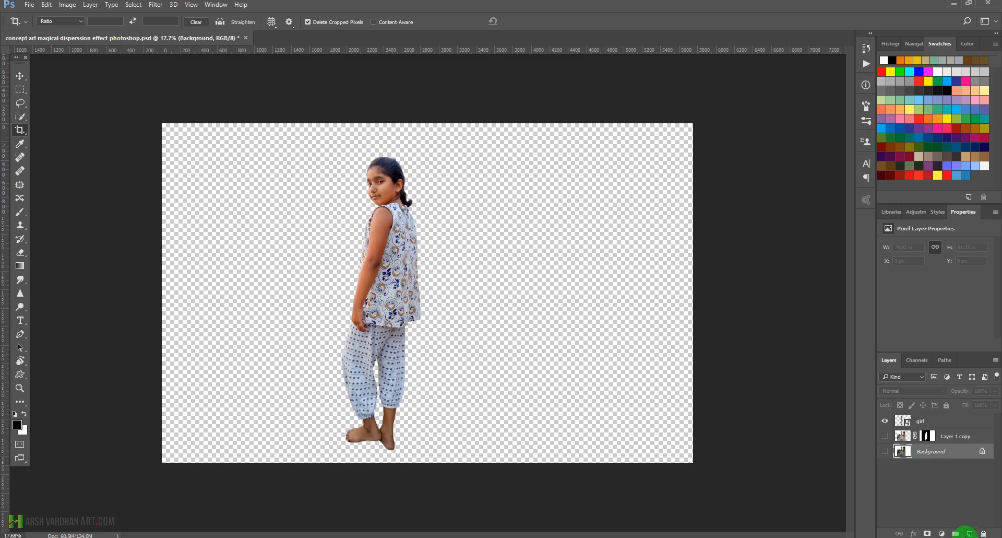
Add a new layer named bg directly above the Background layer.
click(971, 534)
double_click(929, 452)
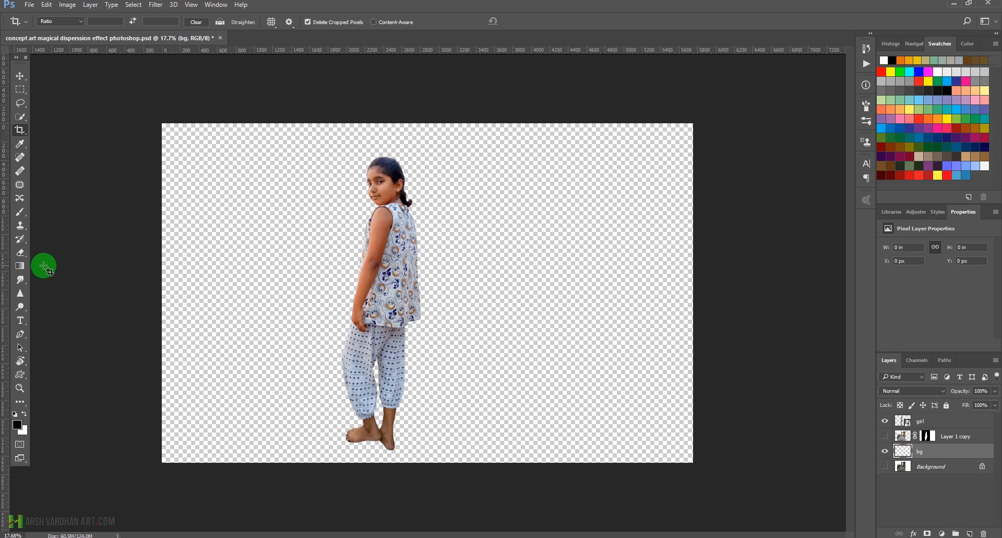
Edit the Gradient tool's gradient to run from grey 8e8e8e at the start to dark grey 3d3d3d at the end.
click(23, 268)
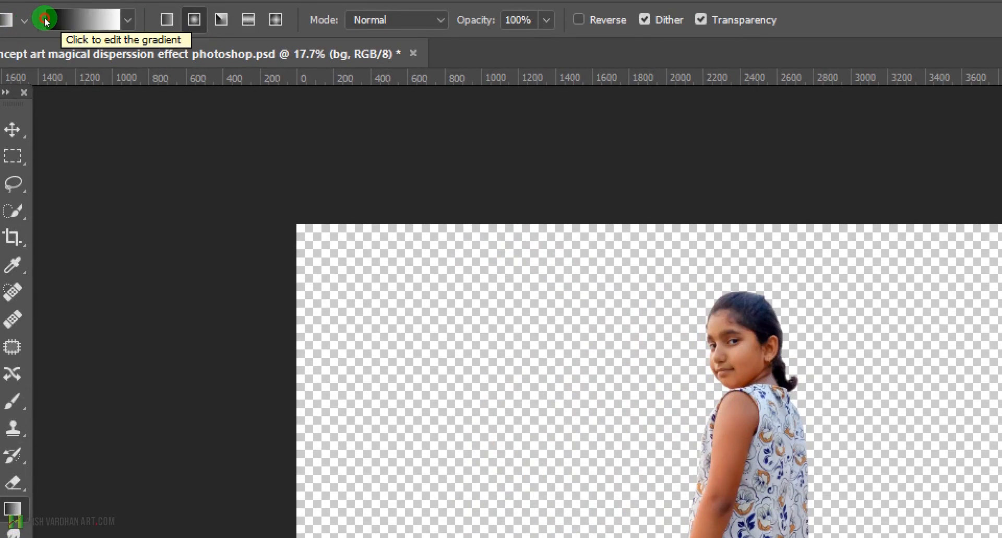
key(i)
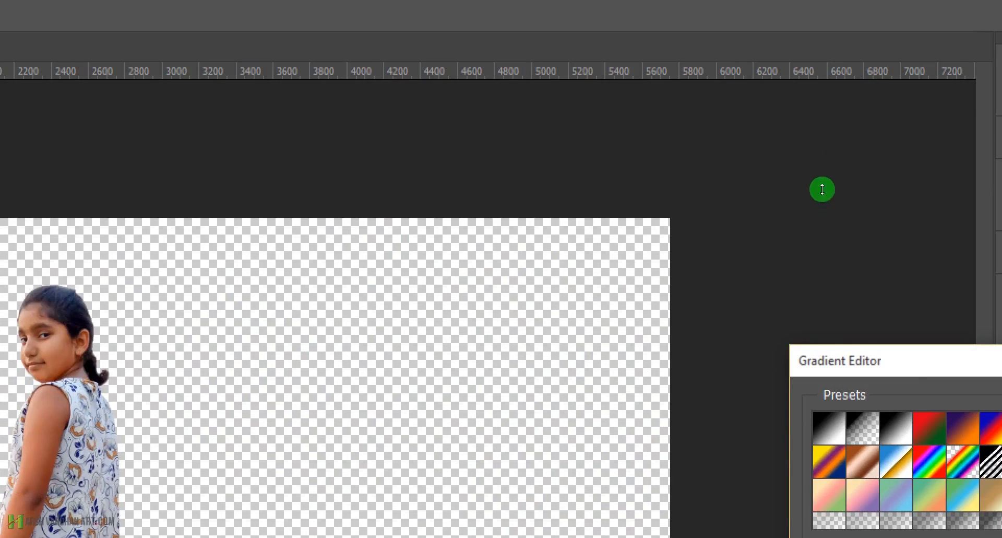
drag(816, 195, 569, 39)
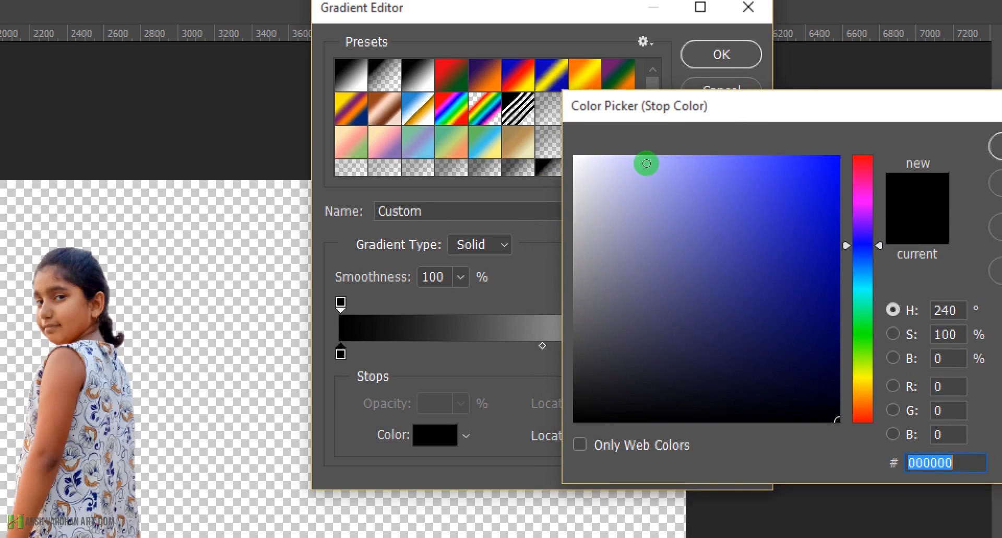
drag(647, 163, 638, 169)
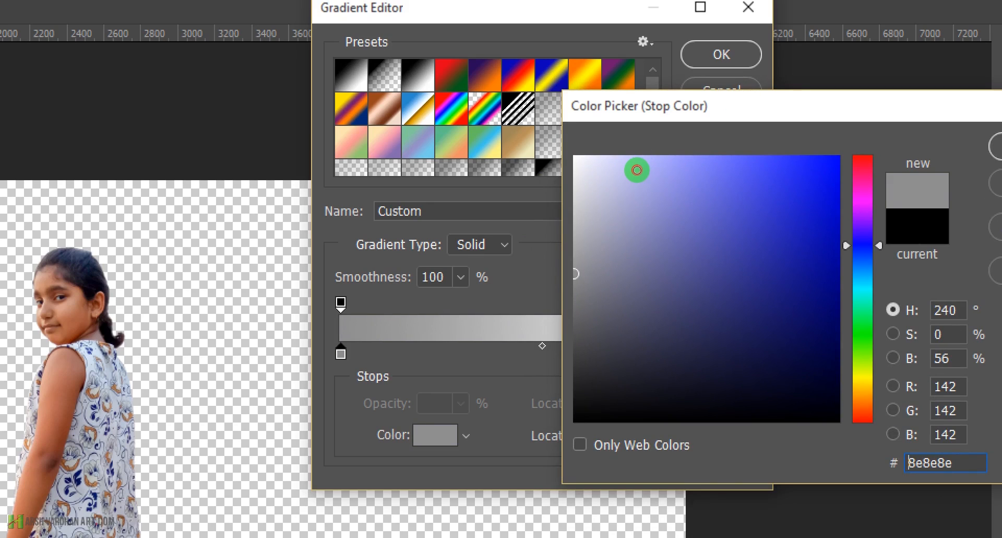
key(Return)
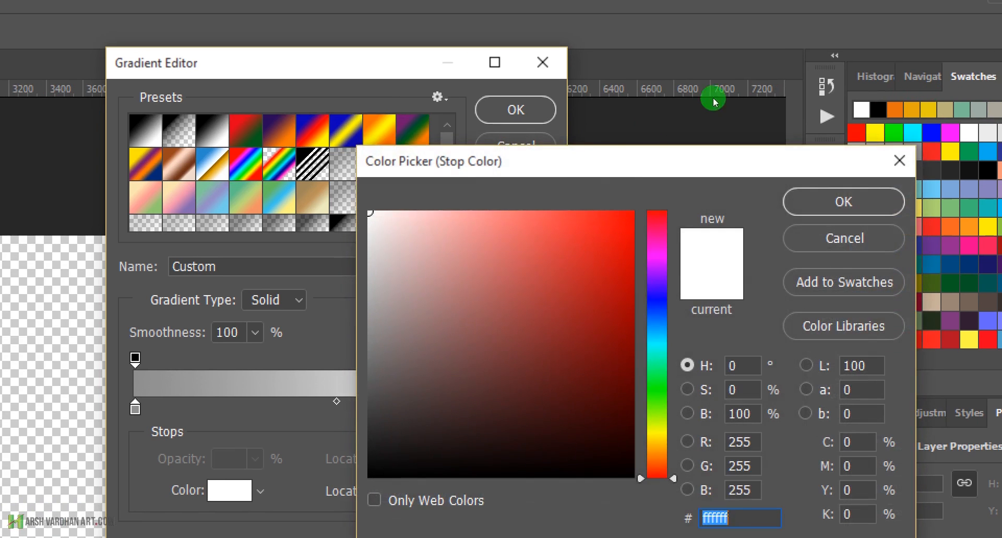
drag(372, 407, 368, 414)
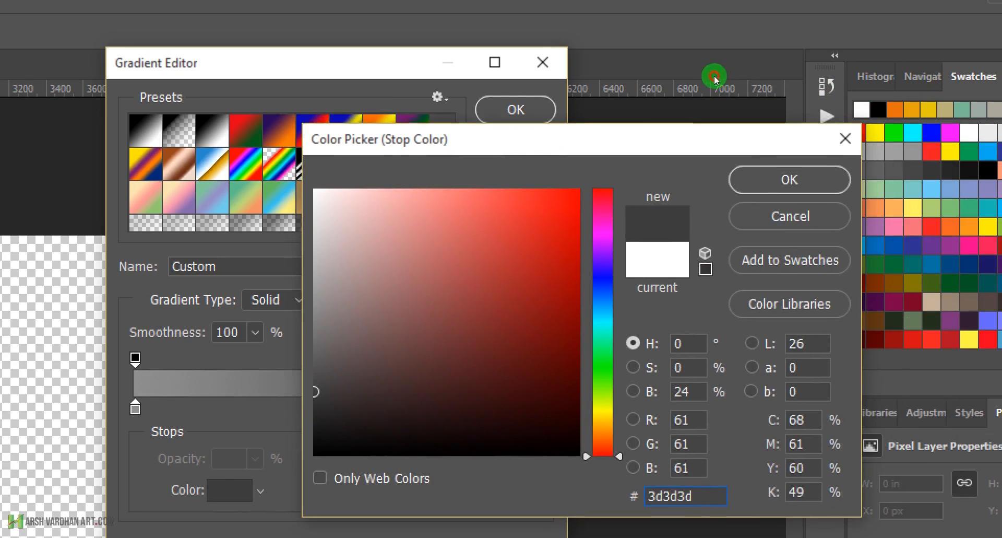
key(Return)
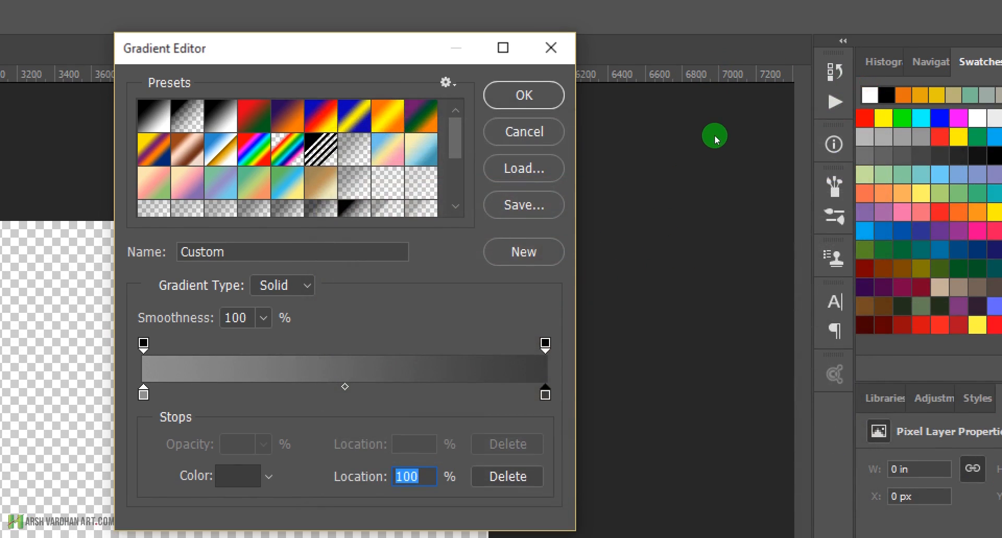
Save the grey gradient as a new preset, apply it, and fit the whole canvas in view.
drag(456, 137, 457, 183)
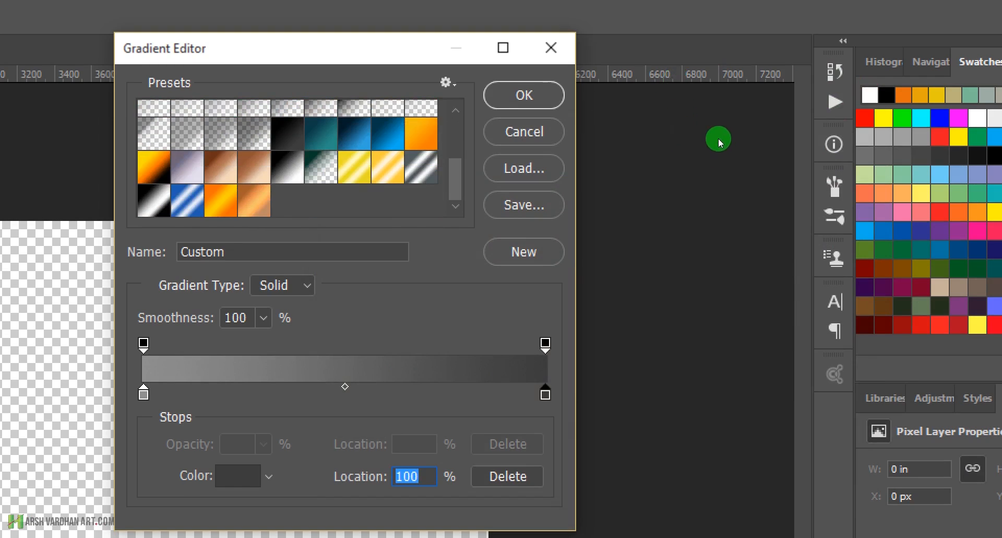
click(524, 251)
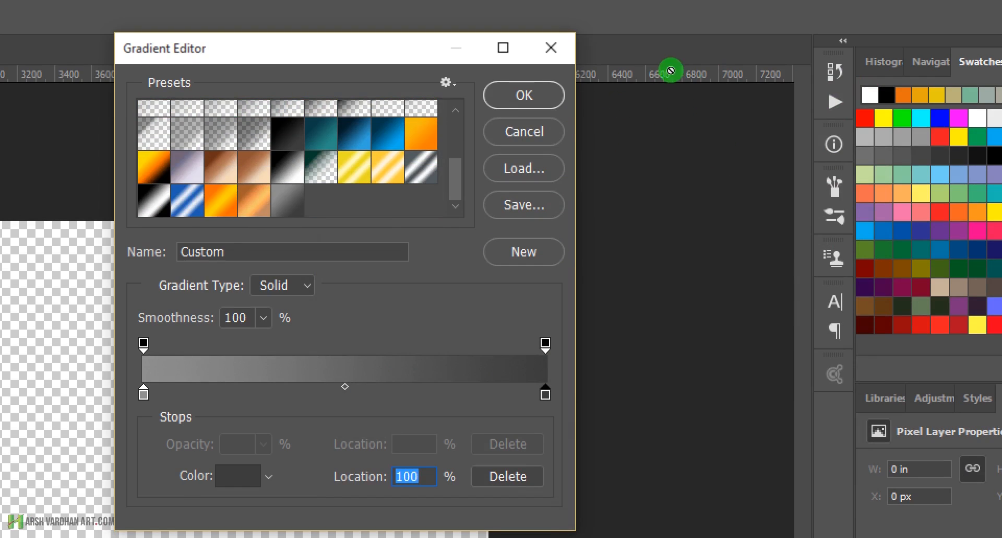
click(524, 95)
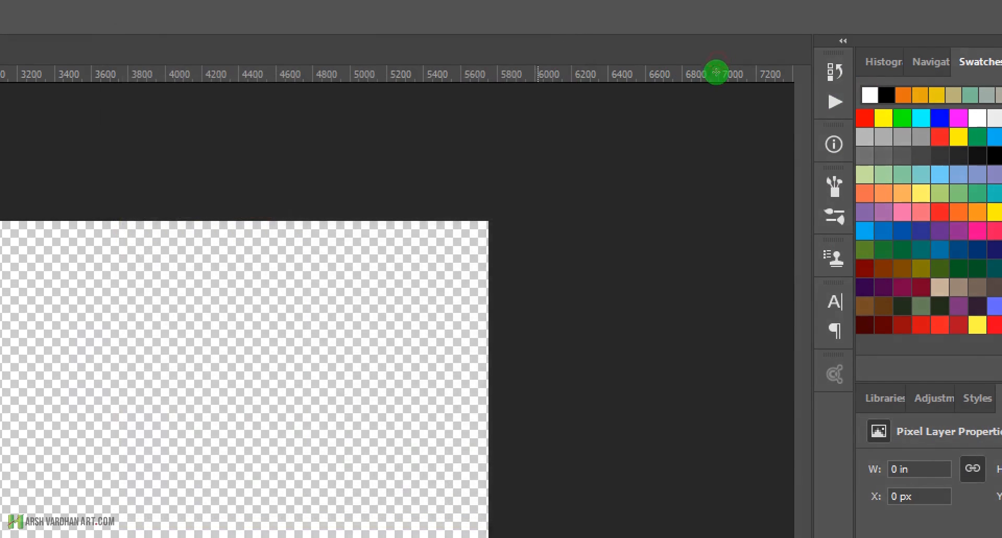
key(ctrl+0)
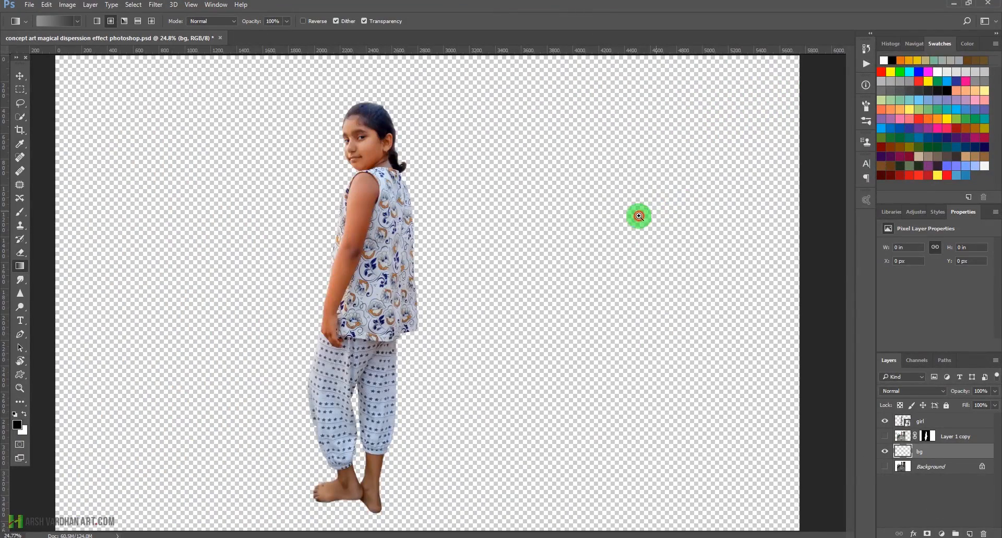
Fill the bg layer with a reversed vertical linear grey gradient, light at the top and dark at the bottom, and save the document.
drag(639, 216, 617, 220)
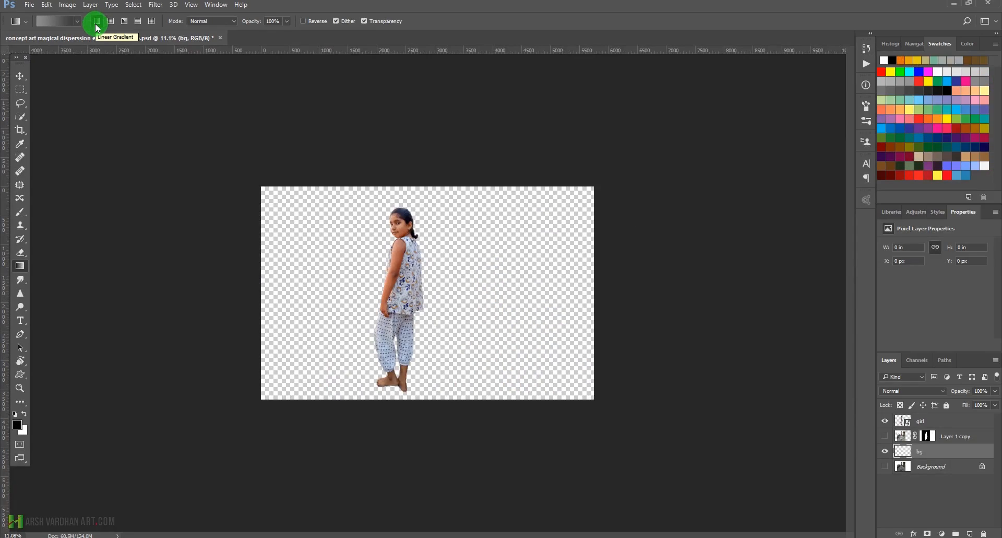
drag(419, 400, 423, 181)
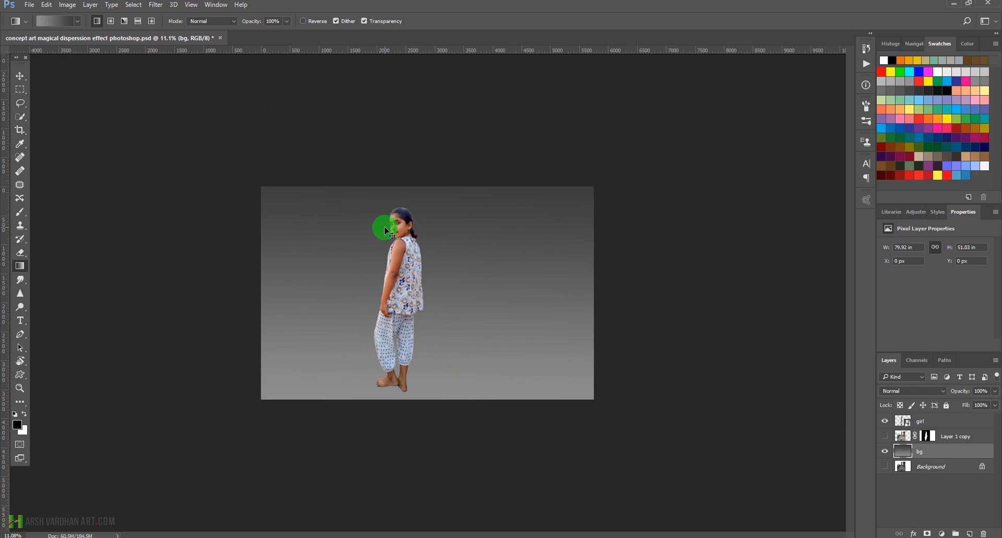
key(ctrl+z)
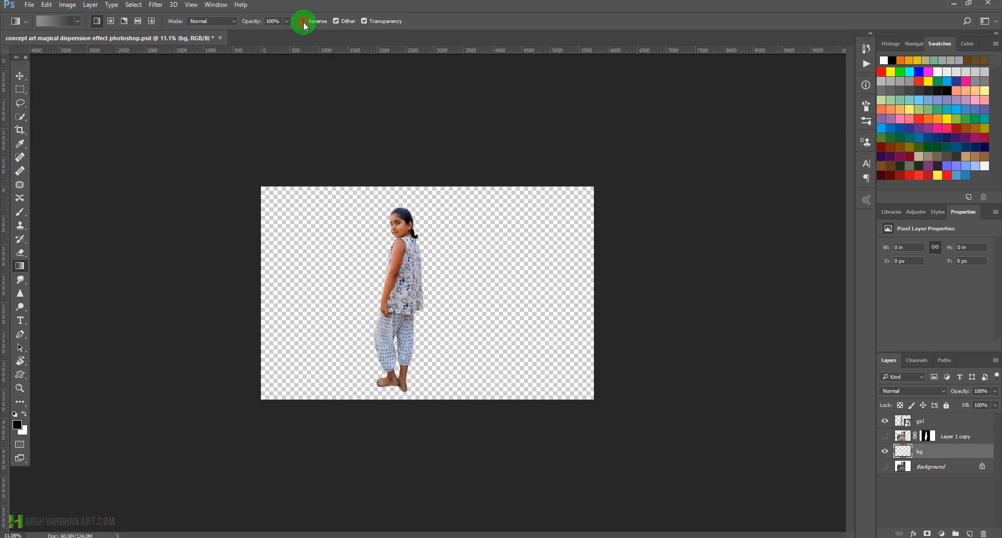
drag(425, 402, 429, 171)
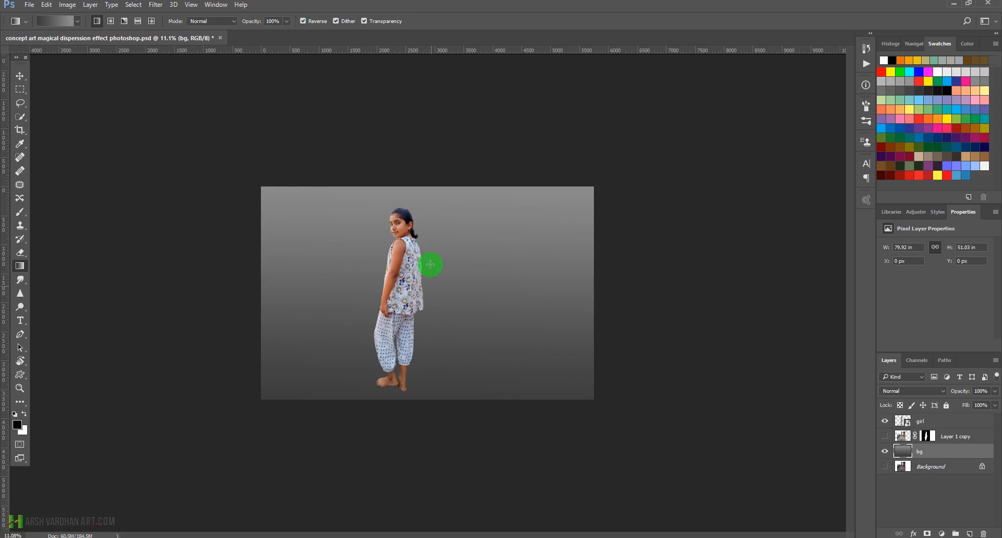
drag(405, 350, 454, 375)
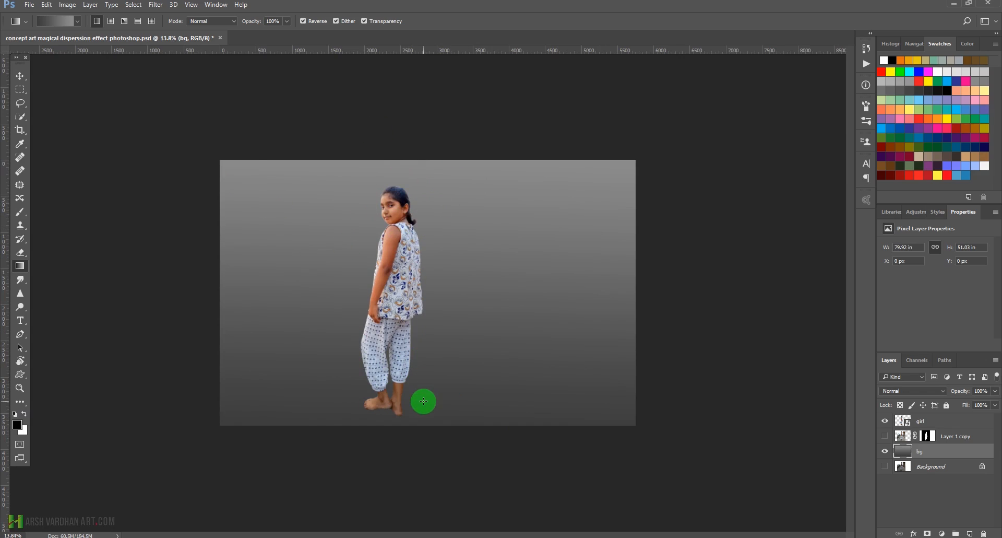
key(ctrl+s)
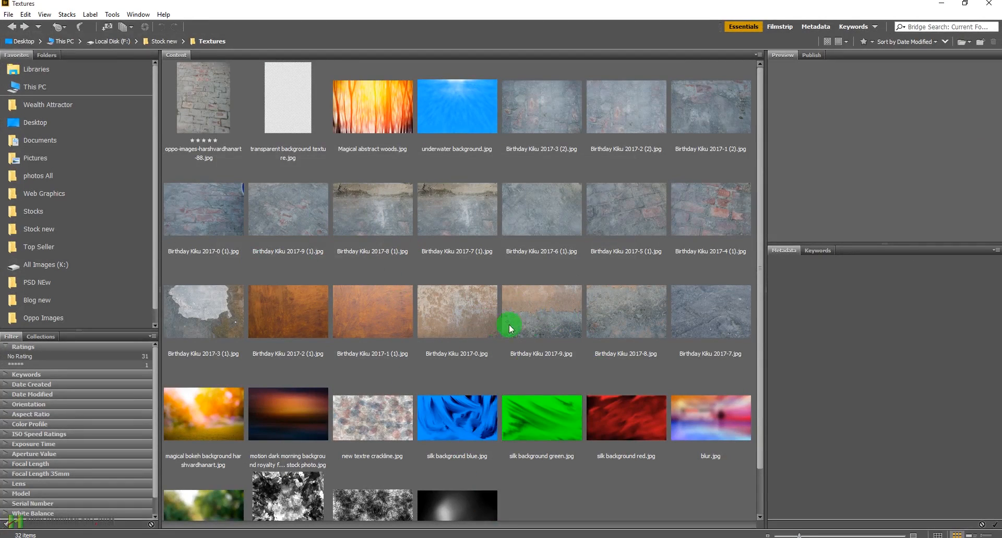
Place the wall texture Birthday Kiku 2017-0.jpg from Bridge above the bg layer, scaled to about 489% to cover the canvas.
click(465, 315)
drag(464, 311, 395, 218)
drag(474, 267, 662, 186)
click(360, 19)
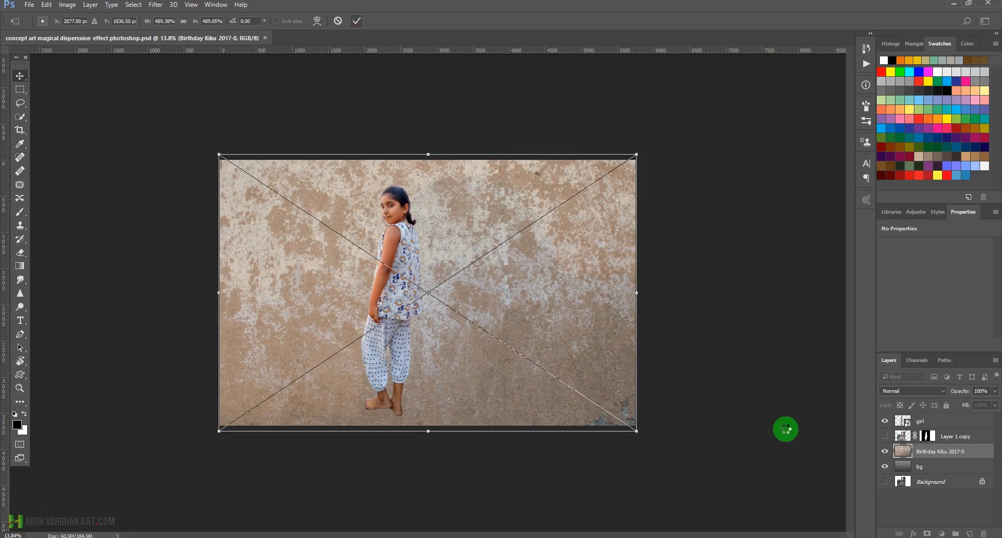
Try the Darken, Multiply, Overlay and Hard Light blend modes on the wall texture layer with its opacity at 52%.
click(919, 393)
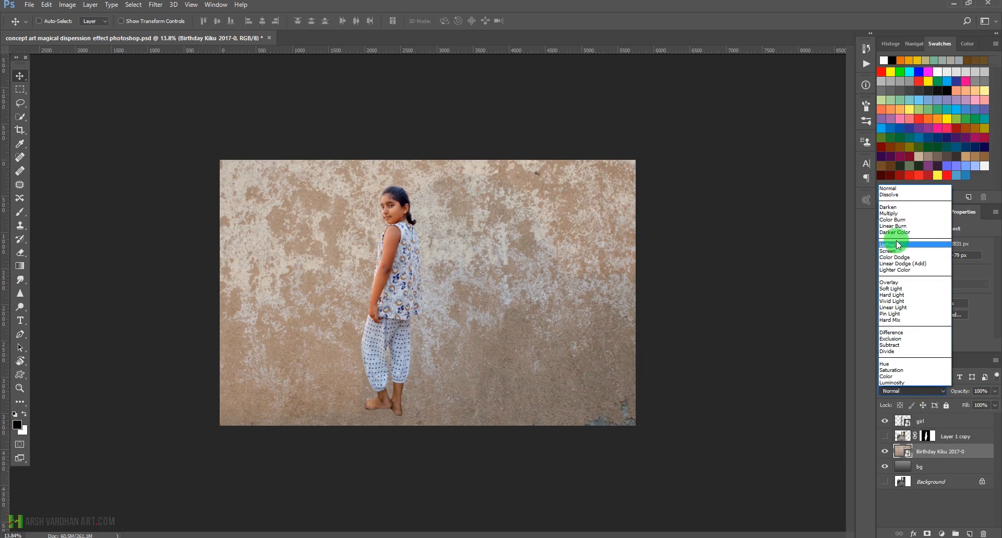
click(907, 207)
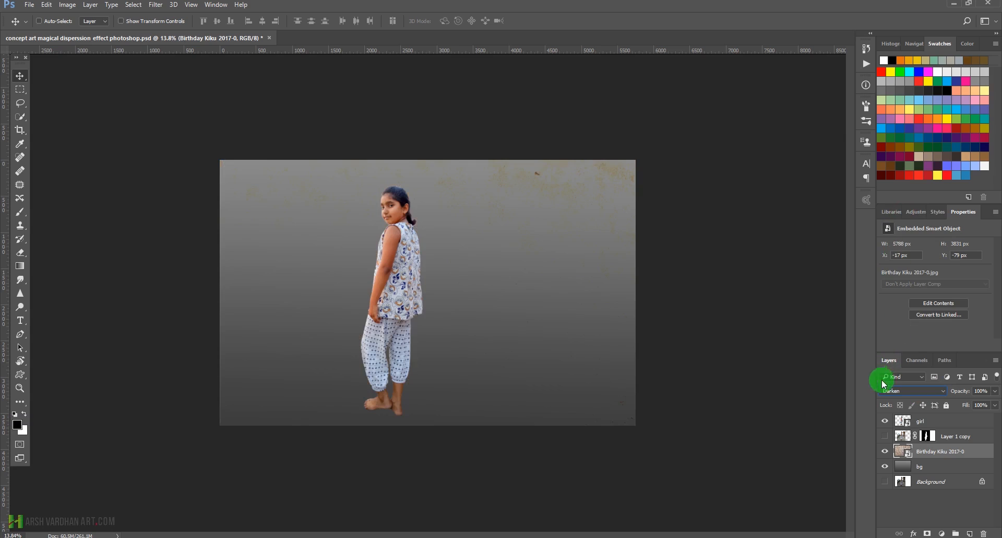
click(893, 391)
click(903, 213)
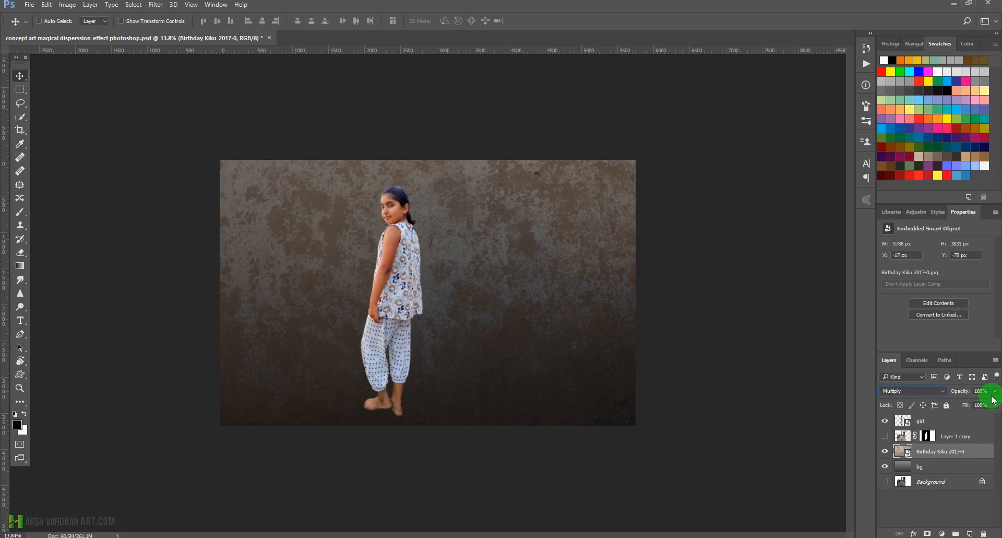
drag(972, 404, 973, 405)
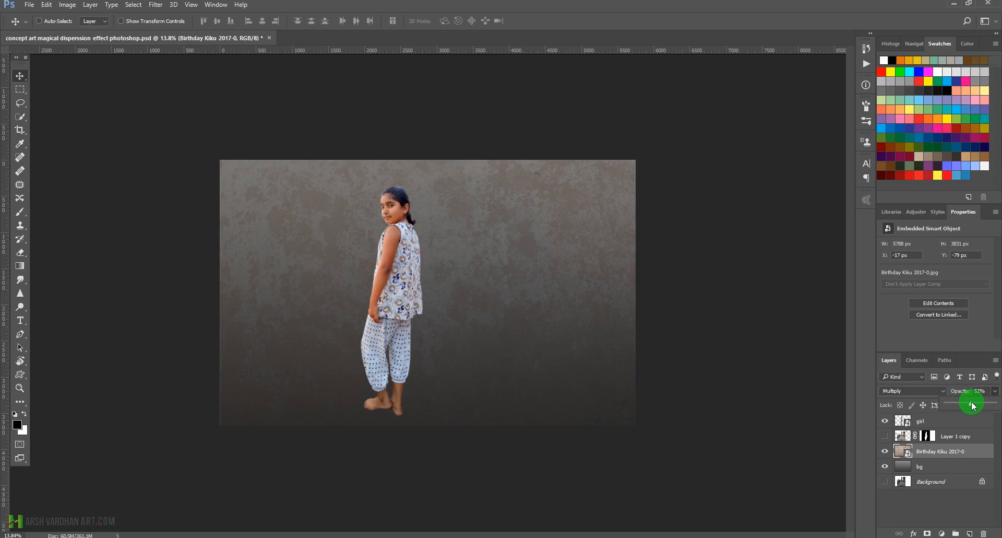
click(913, 390)
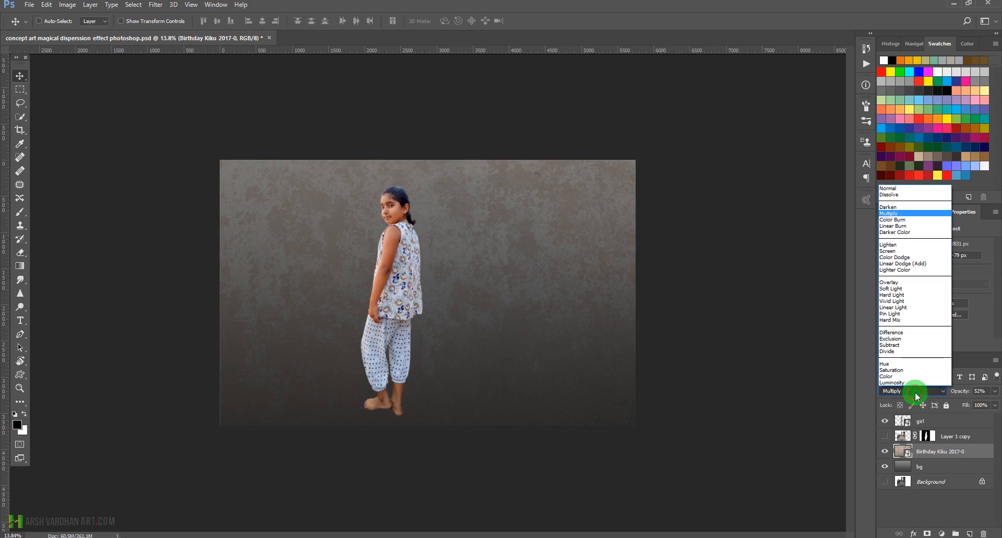
click(890, 284)
click(916, 390)
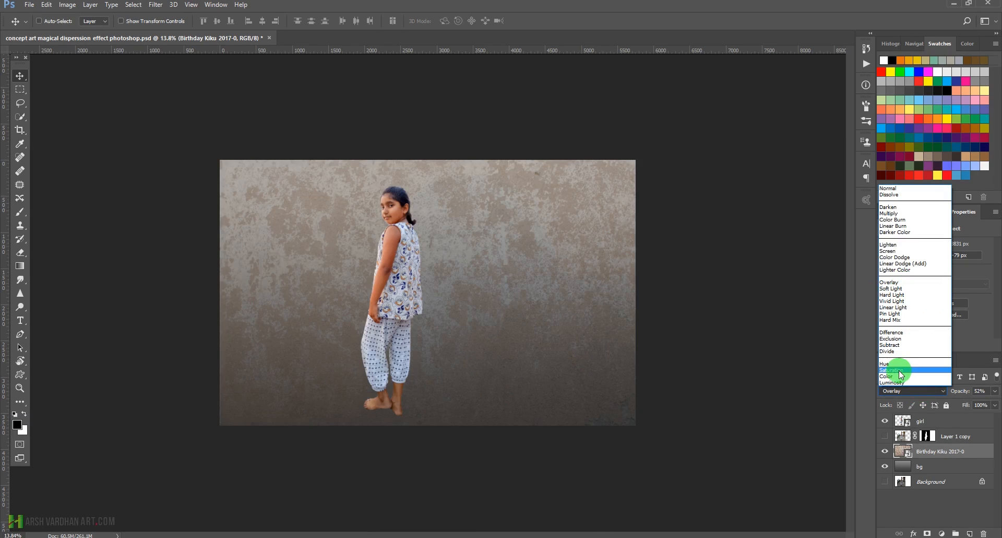
click(893, 294)
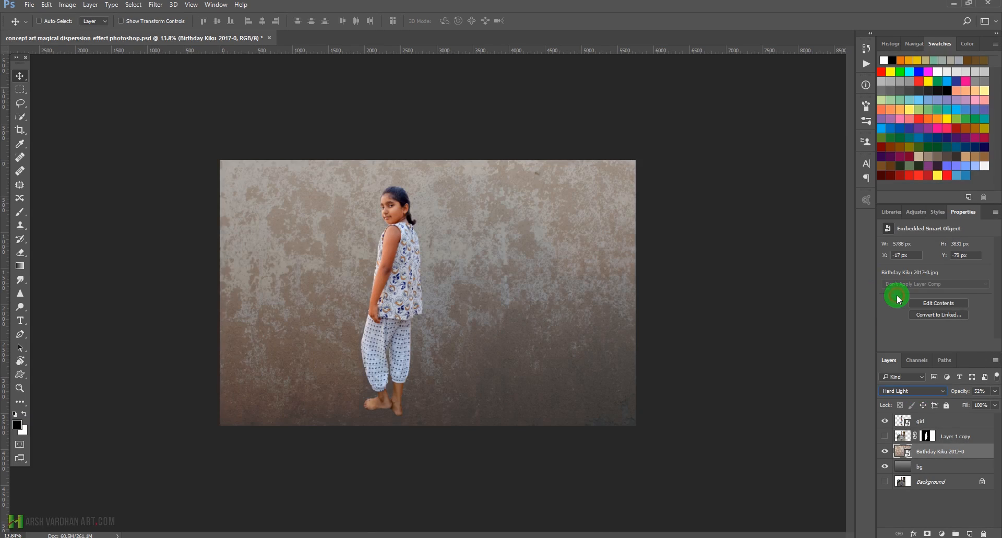
Set the wall texture layer's blend mode to Multiply and its opacity to 58%.
click(910, 393)
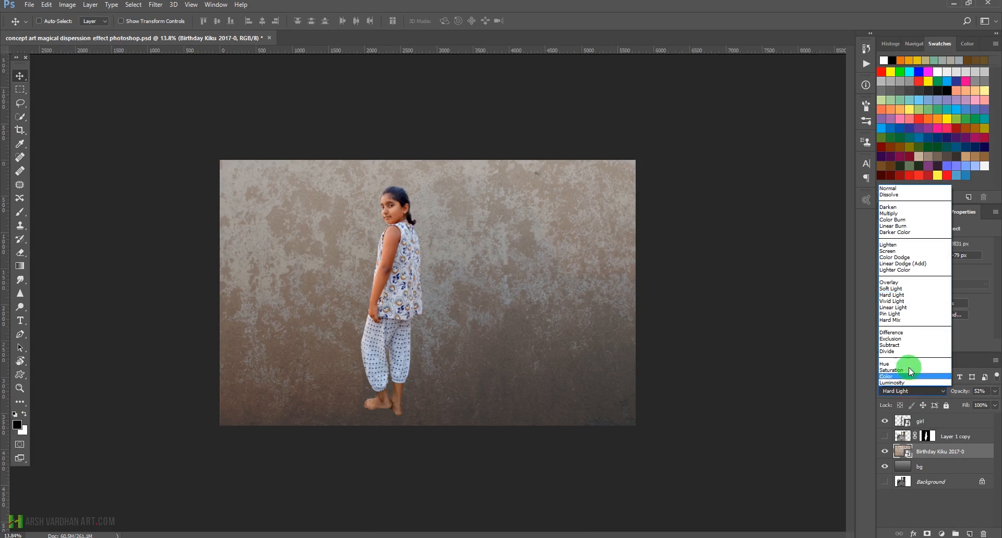
click(906, 213)
click(994, 392)
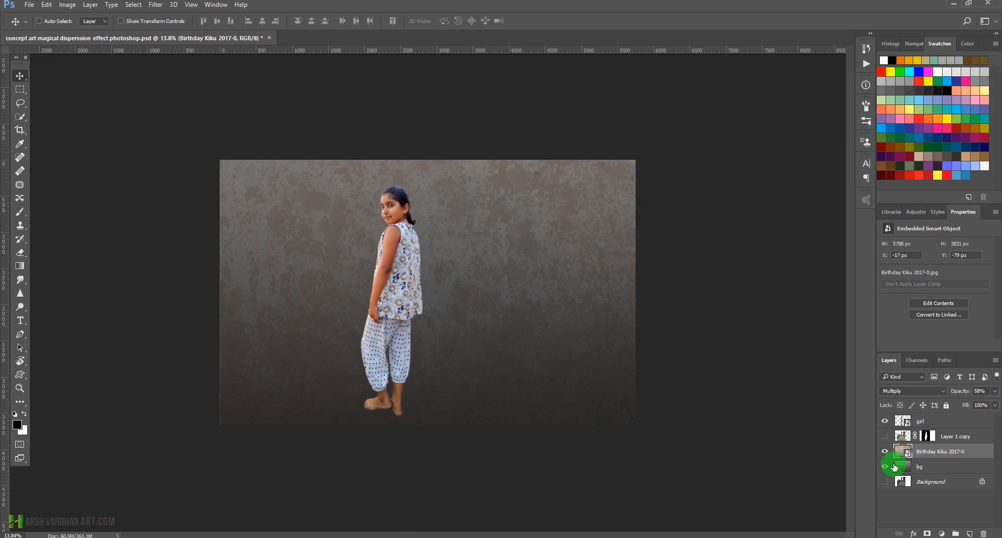
Desaturate the wall texture to grey with a Hue/Saturation smart filter and save the document.
key(ctrl+u)
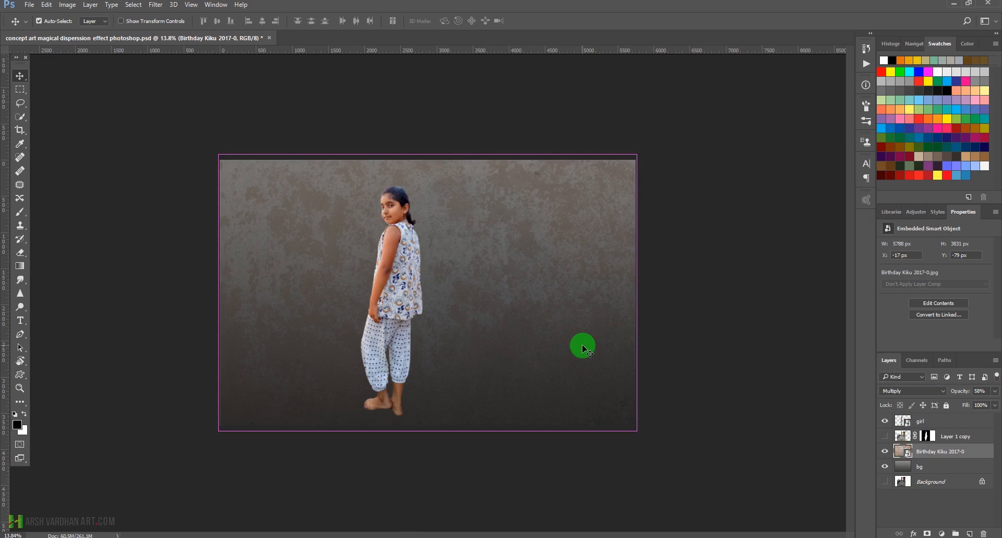
drag(470, 127, 563, 127)
mouse_move(540, 221)
mouse_down()
mouse_move(522, 217)
mouse_move(429, 266)
mouse_move(295, 190)
mouse_move(287, 237)
mouse_move(280, 208)
mouse_move(443, 195)
mouse_move(691, 146)
mouse_up()
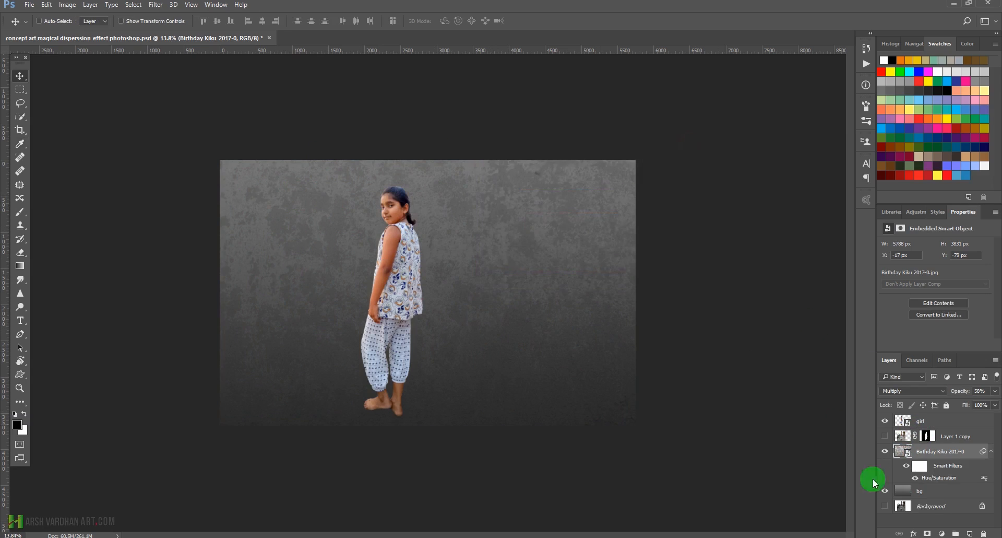
click(991, 451)
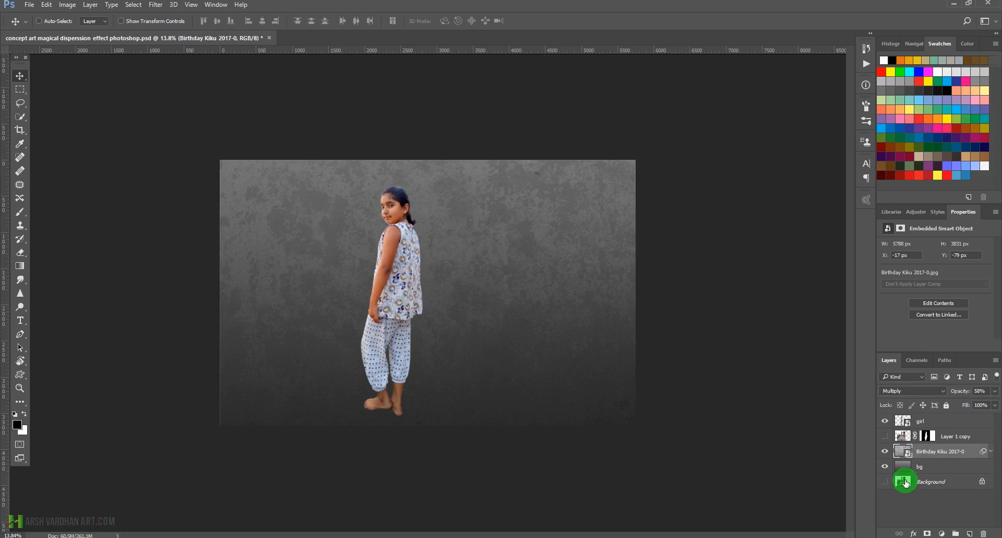
key(ctrl+s)
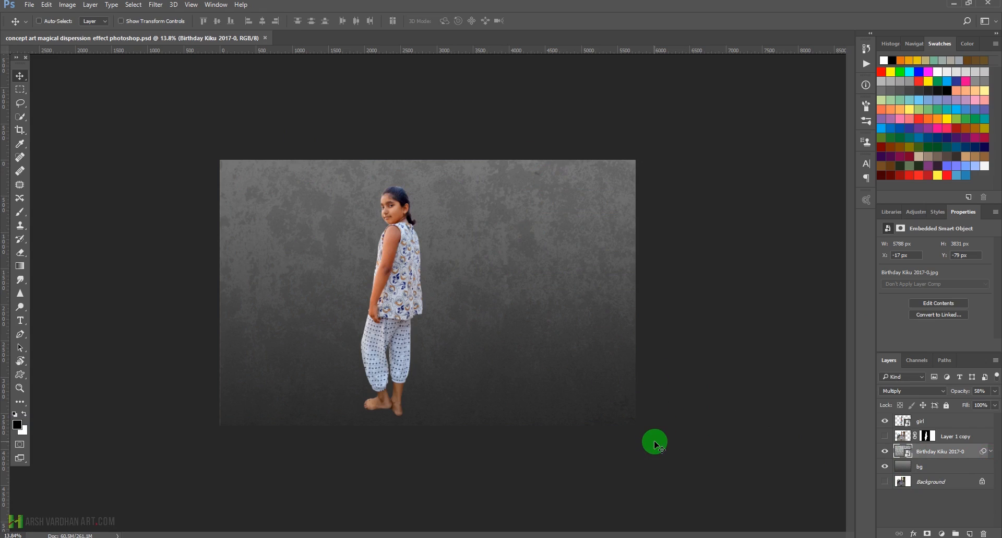
Move the girl layer horizontally to the middle of the canvas, at about X 2365 px.
key(ctrl+space)
click(398, 318)
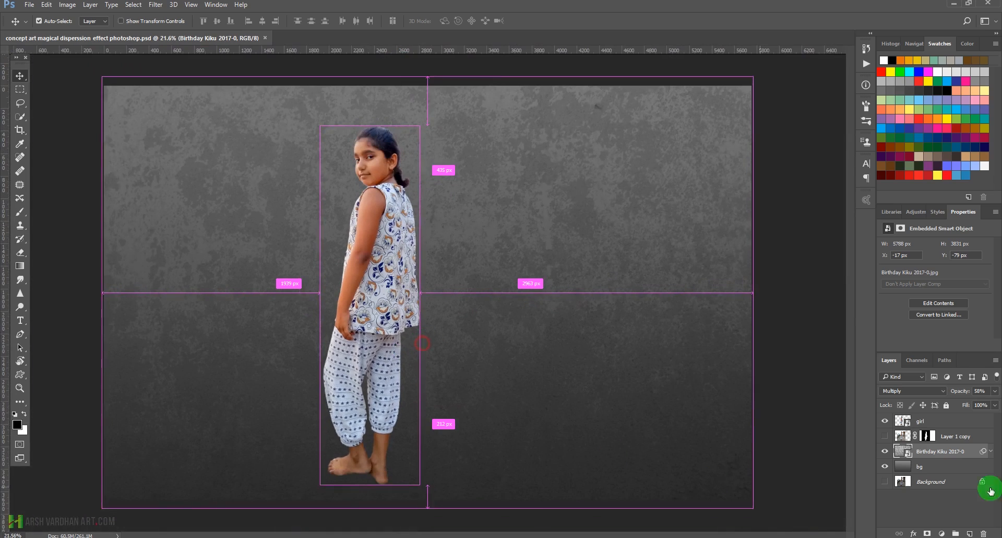
click(907, 425)
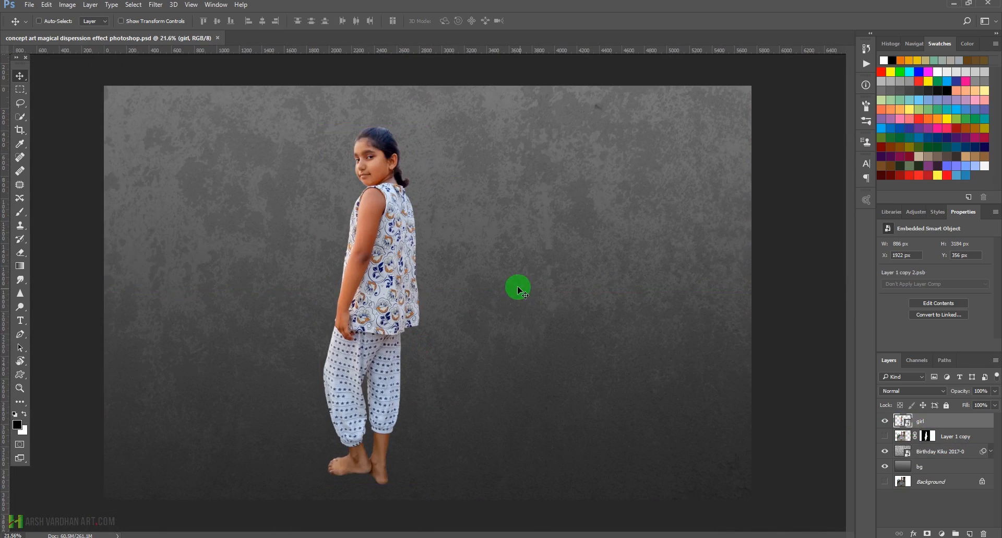
drag(396, 299, 438, 299)
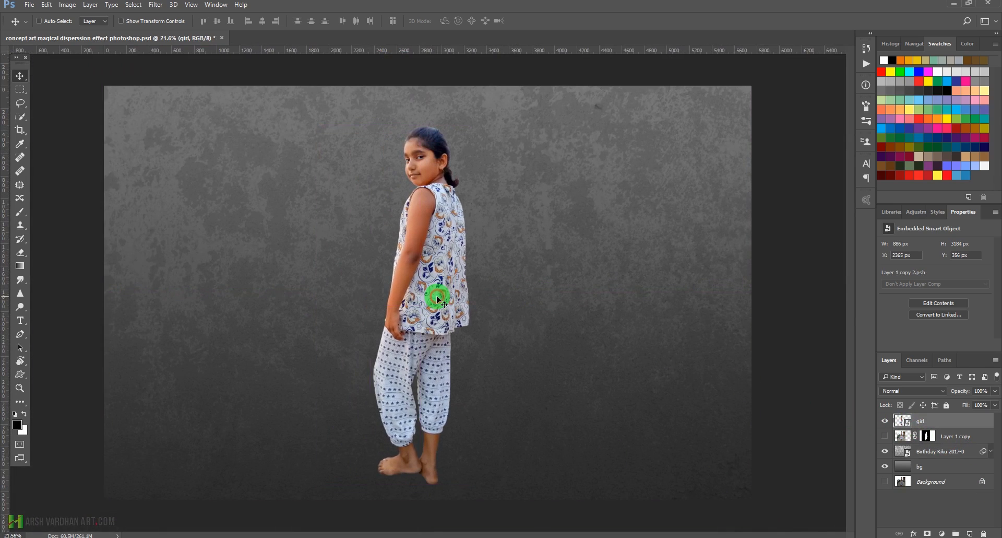
Scale the girl down proportionally to about 578 × 2086 px, keeping her near the middle of the canvas.
key(ctrl+t)
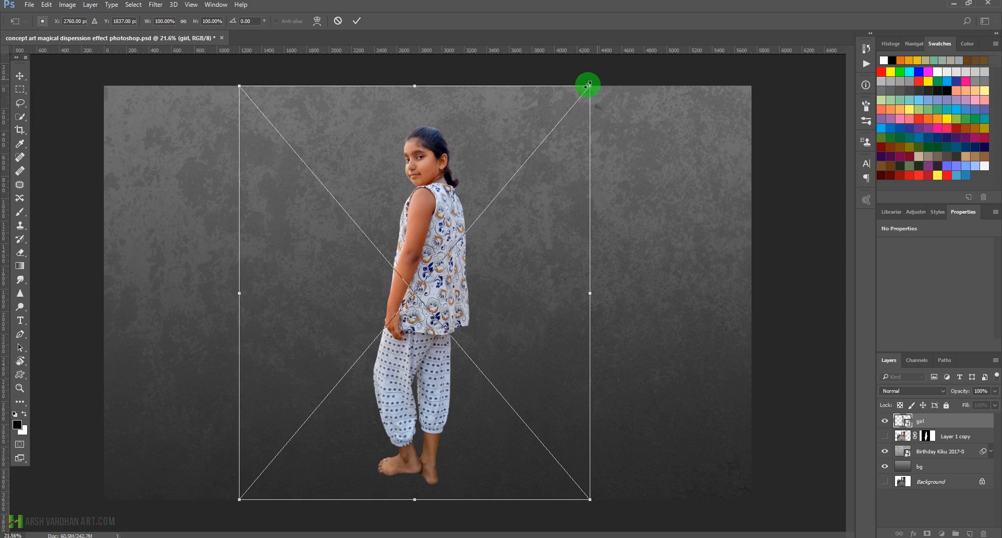
drag(599, 85, 533, 144)
drag(464, 288, 464, 298)
drag(534, 158, 532, 163)
key(Return)
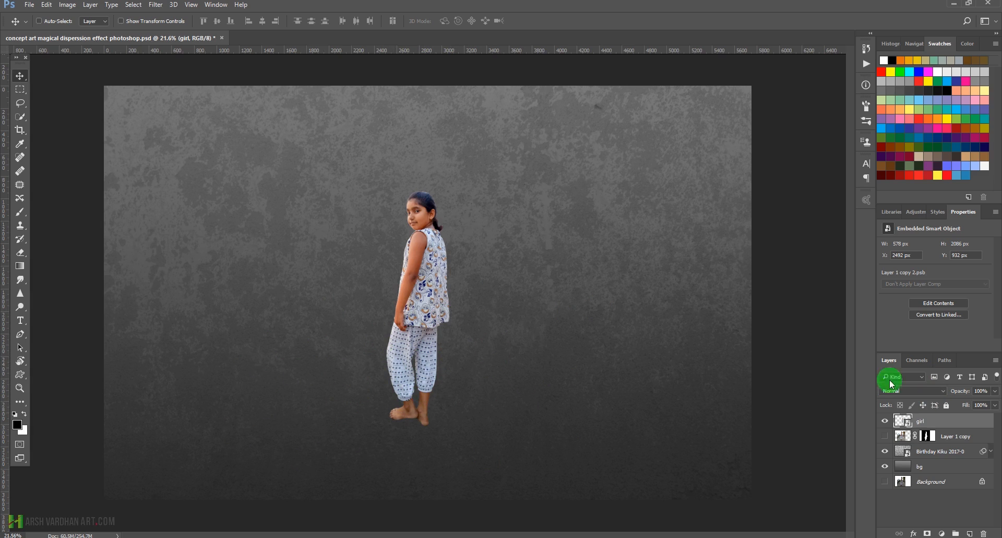
Rename the placed wall image layer to texture.
click(906, 451)
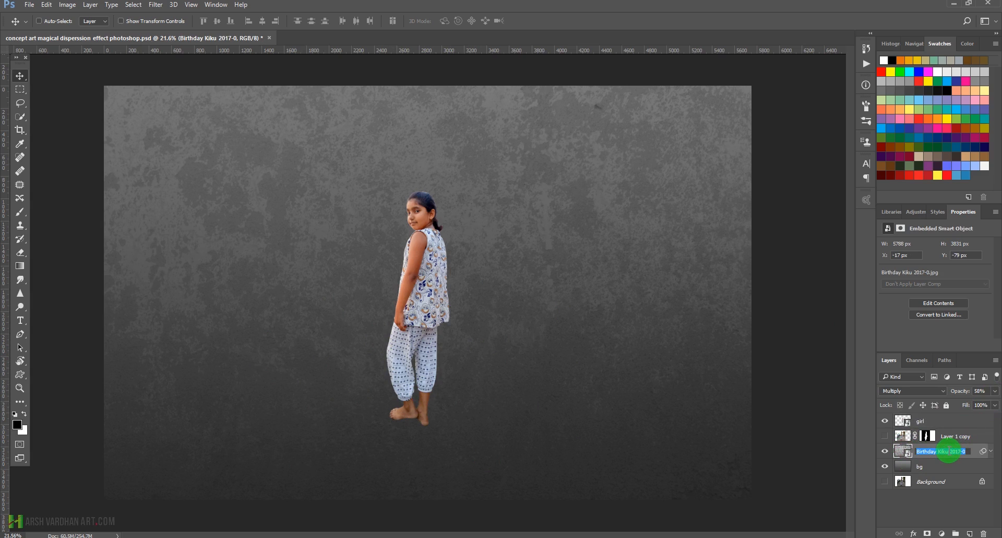
click(949, 451)
text(texture)
key(Return)
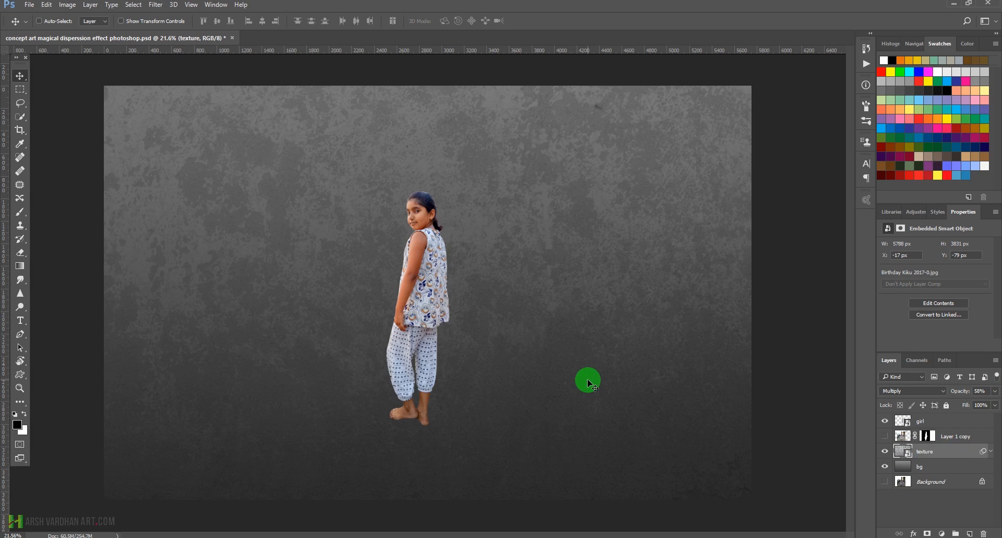
Add a white layer mask to the girl layer and set the Brush tool's hardness to 0%.
click(921, 421)
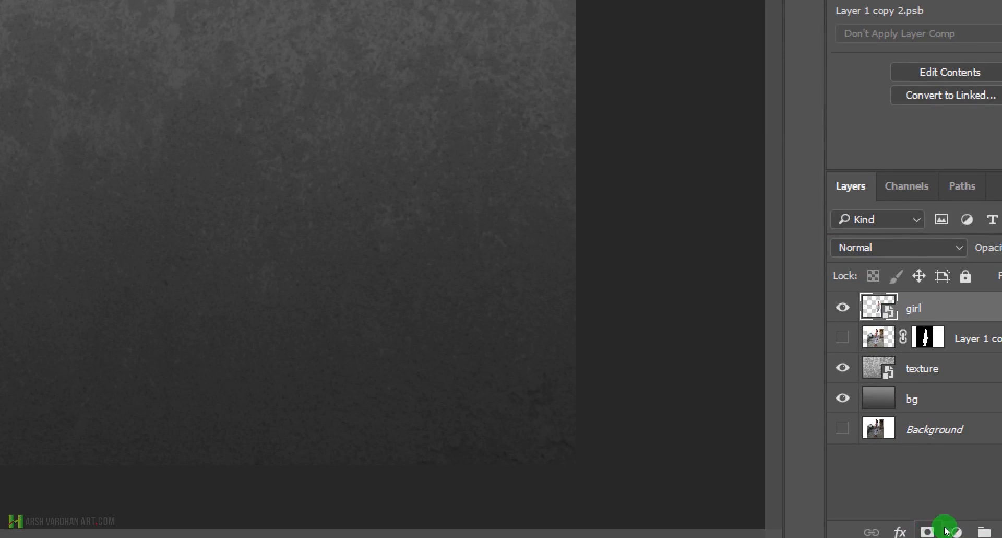
click(929, 532)
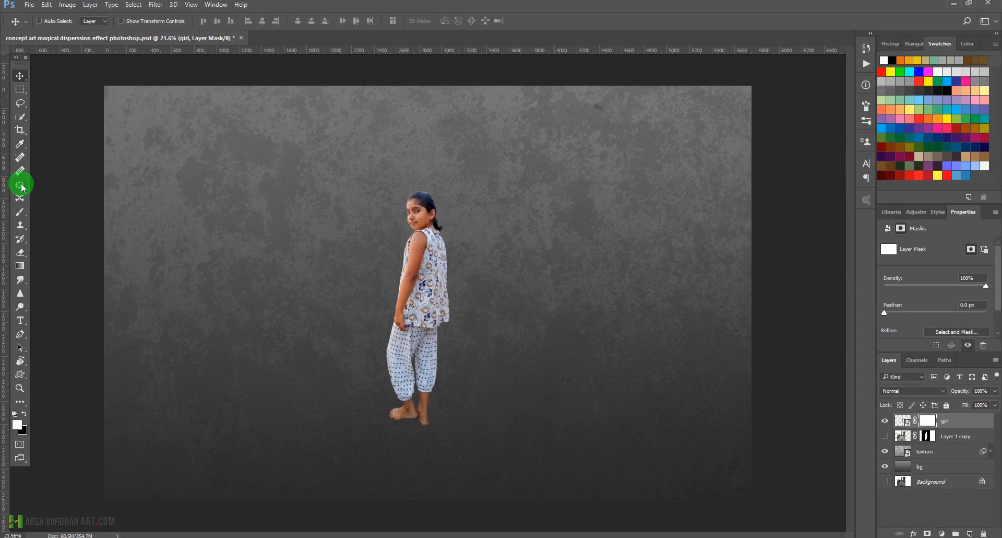
click(19, 214)
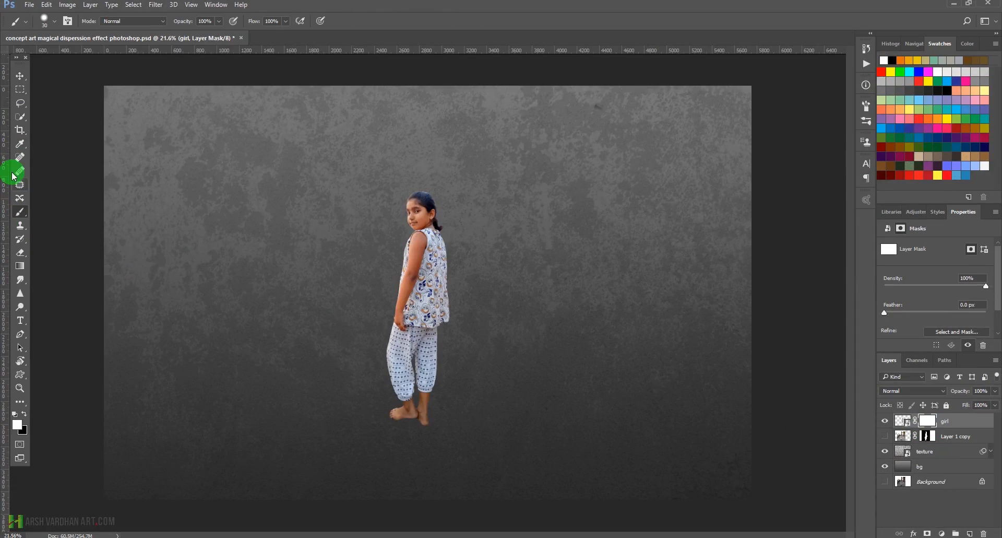
click(19, 215)
click(18, 213)
right_click(341, 194)
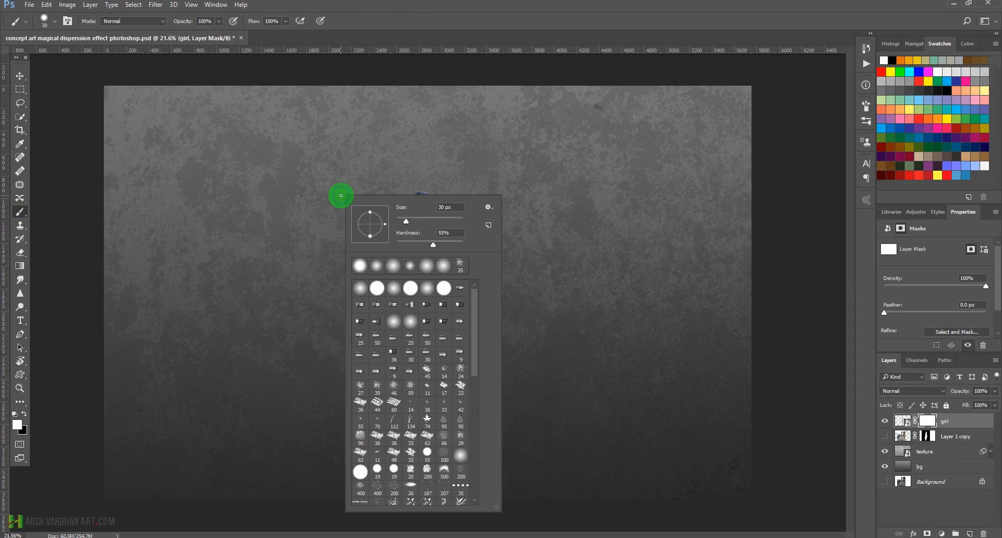
drag(407, 244, 376, 241)
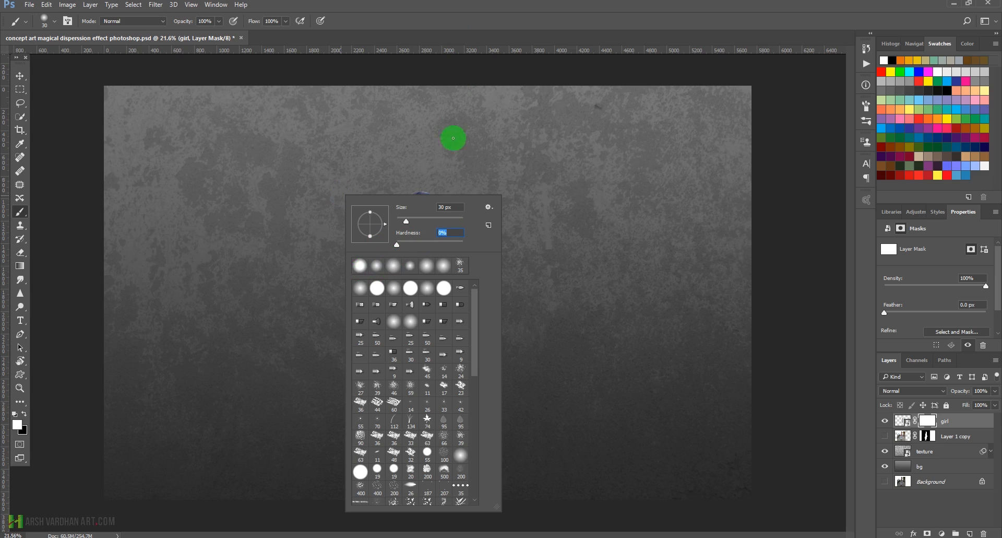
click(429, 17)
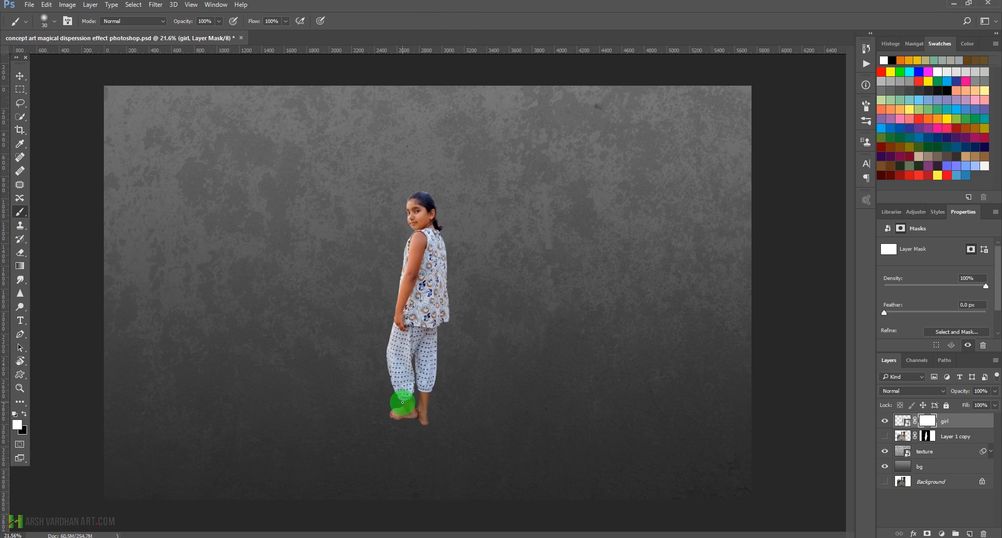
Enlarge the brush to 500 px and paint black on the girl's mask to fade out her lower legs and feet.
key(bracketright)
key(bracketright)
key(bracketright)
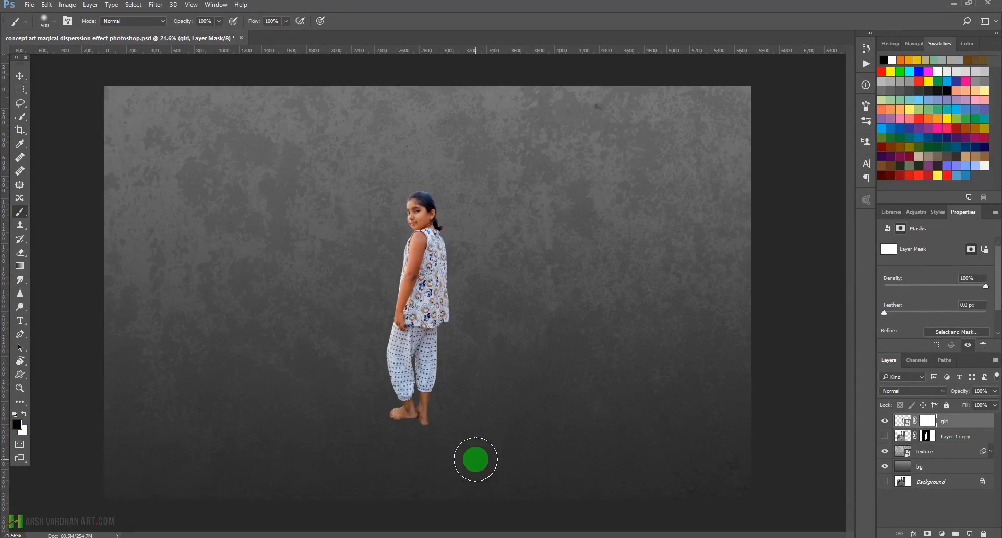
mouse_move(318, 434)
mouse_down()
mouse_move(460, 422)
mouse_move(285, 411)
mouse_move(294, 375)
mouse_move(512, 382)
mouse_up()
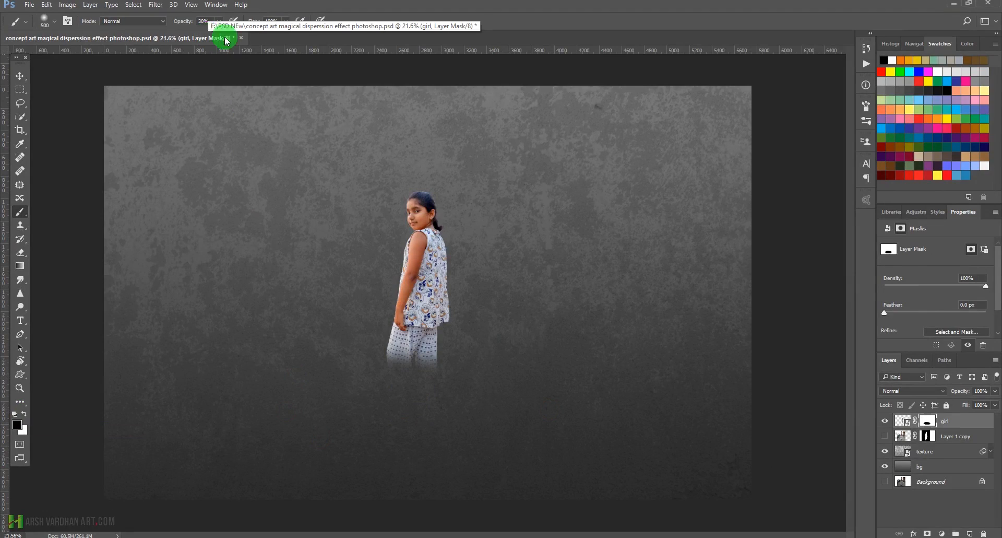
Reduce the brush to 200 px and paint black on the girl's mask to fade the lower edge of her trousers.
key([)
key([)
key([)
mouse_move(377, 356)
mouse_down()
mouse_move(481, 358)
mouse_move(338, 352)
mouse_up()
mouse_move(339, 352)
mouse_down()
mouse_move(471, 358)
mouse_move(377, 345)
mouse_move(503, 379)
mouse_move(470, 364)
mouse_move(355, 357)
mouse_move(425, 365)
mouse_move(468, 356)
mouse_move(394, 378)
mouse_move(459, 373)
mouse_move(362, 368)
mouse_move(459, 368)
mouse_up()
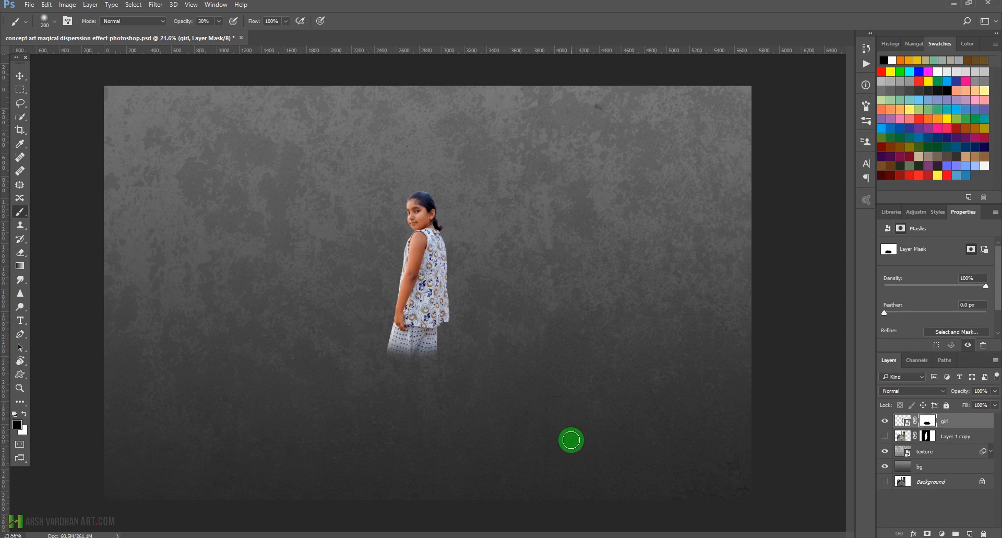
drag(500, 363, 484, 367)
mouse_move(427, 333)
mouse_down()
mouse_move(470, 349)
mouse_move(456, 352)
mouse_up()
Add a Curves adjustment layer above the girl layer and clip it to her.
drag(447, 247, 409, 307)
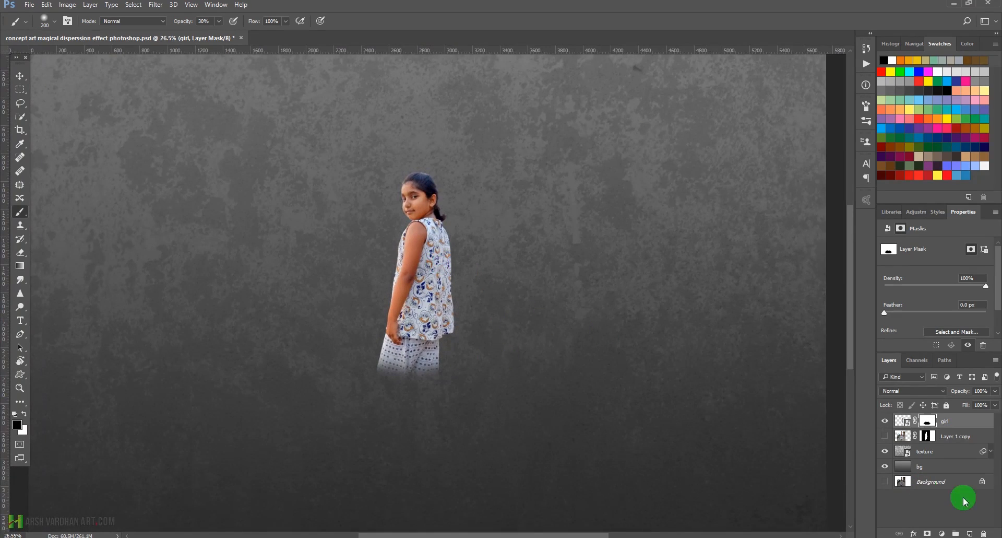
click(899, 421)
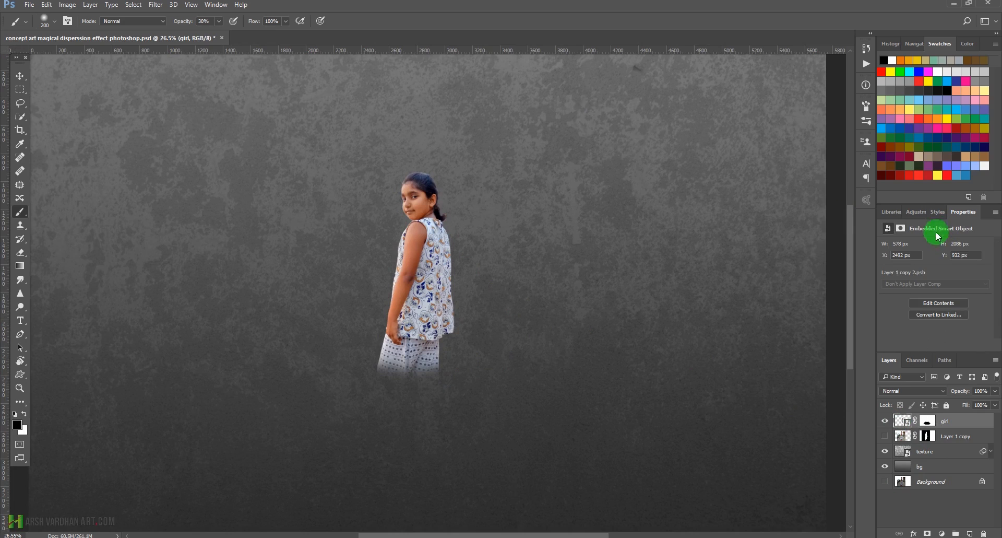
click(918, 212)
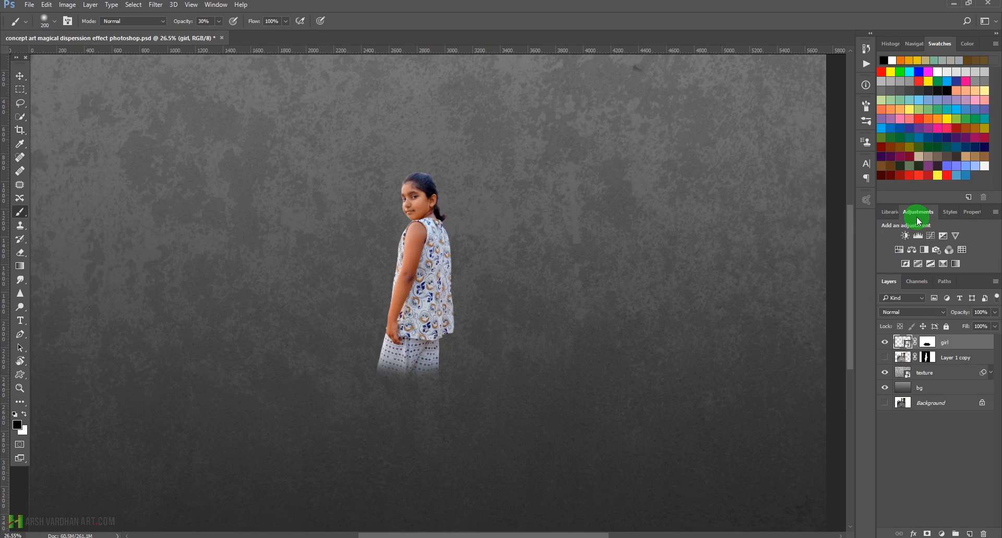
click(935, 236)
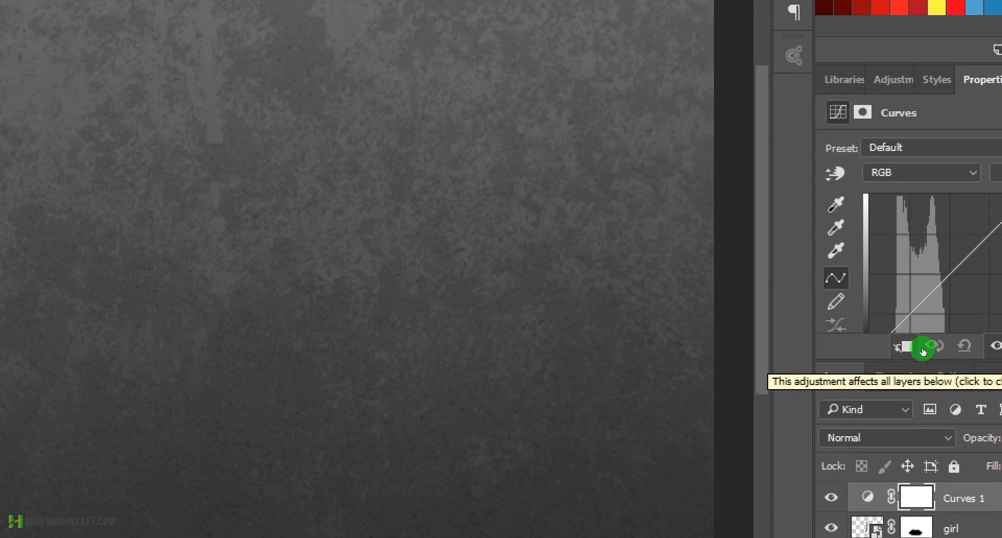
click(922, 351)
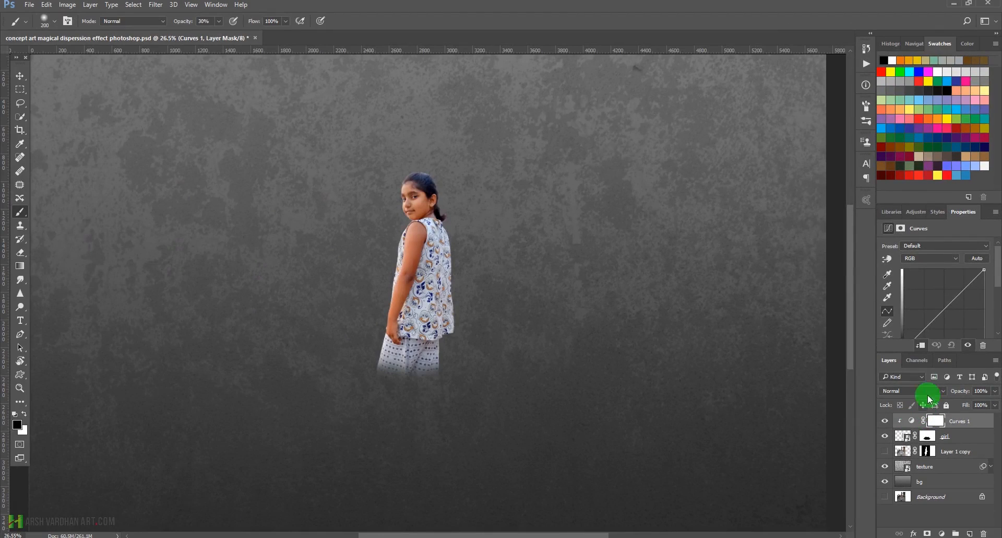
Darken the girl by lowering the curve's white point to about output 208 and setting a shadow point at input 77, output 64.
drag(943, 353, 946, 387)
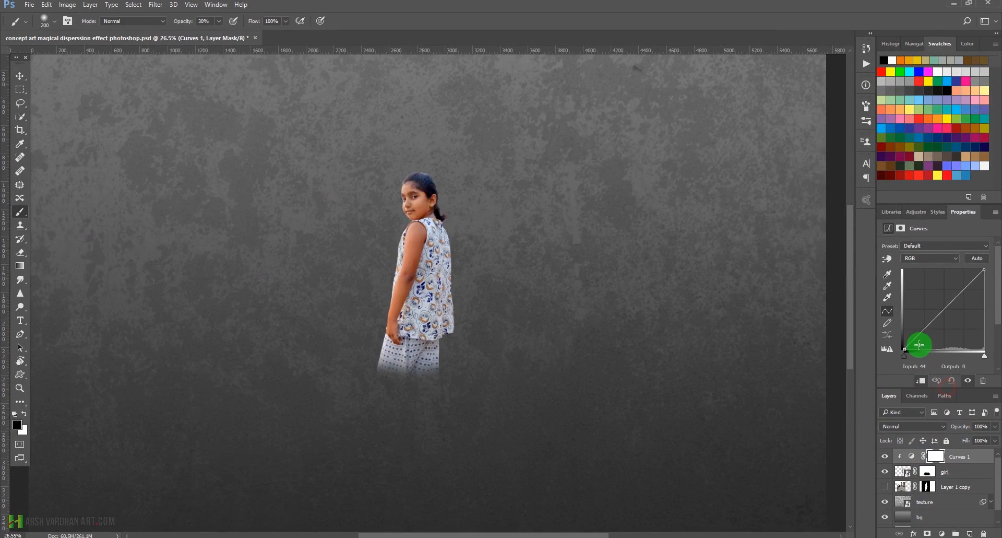
drag(984, 270, 984, 278)
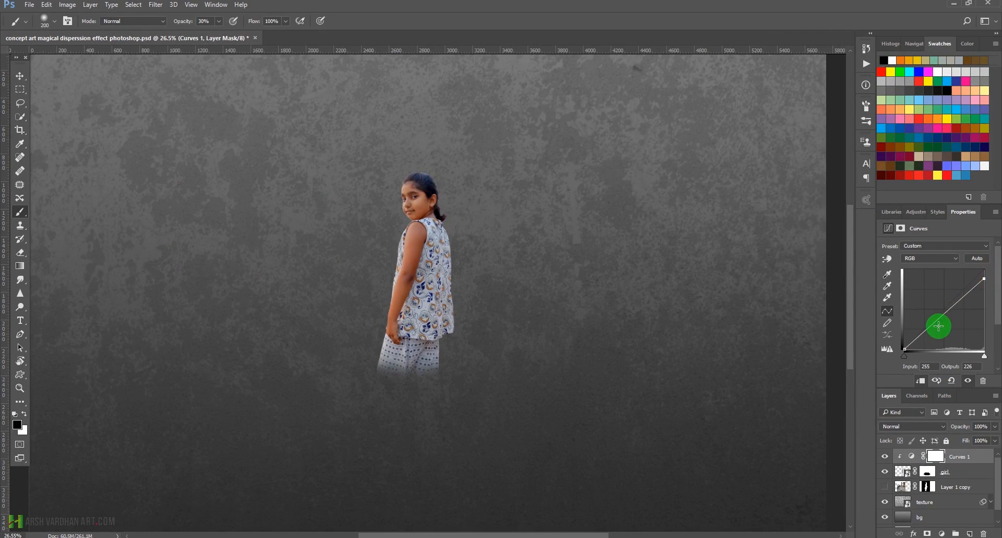
drag(936, 325, 937, 322)
drag(985, 279, 989, 286)
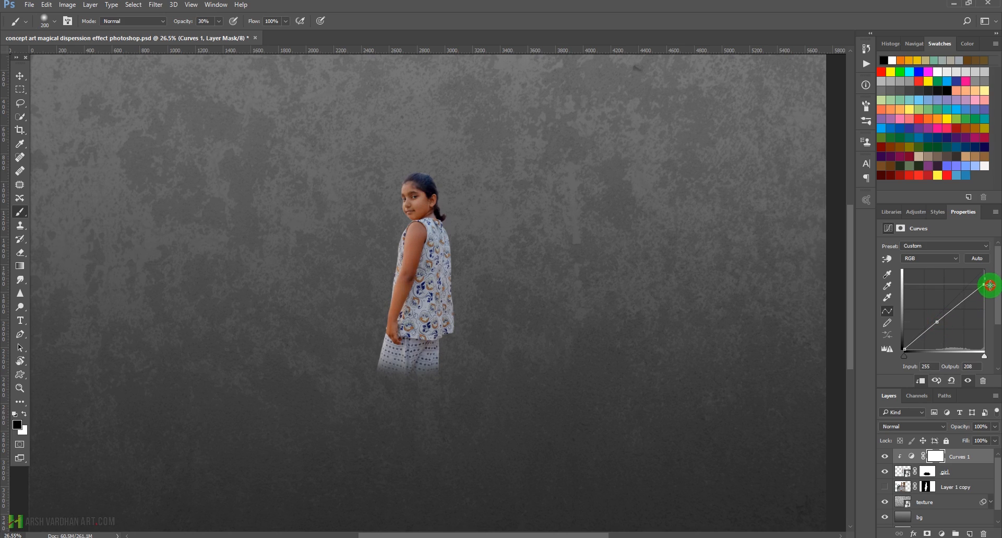
drag(940, 319, 943, 323)
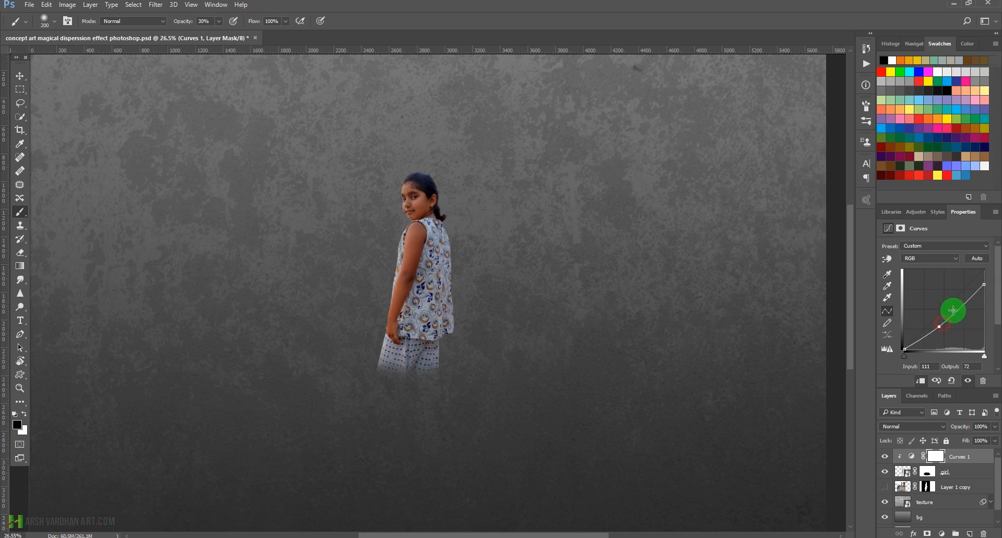
drag(985, 284, 984, 283)
drag(939, 326, 931, 325)
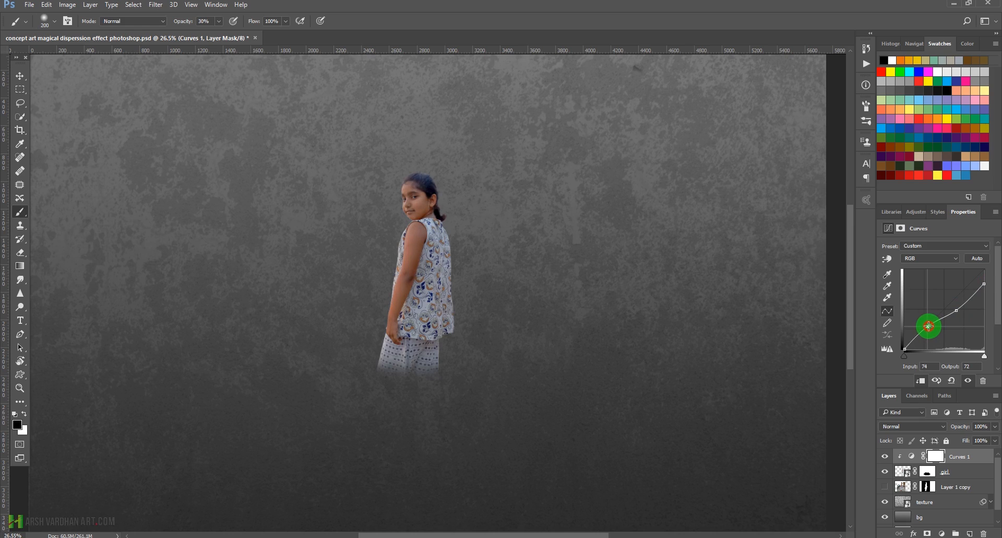
drag(929, 327, 929, 328)
Compare the girl with and without the Curves adjustment, leave it switched on, and save the document.
drag(522, 232, 473, 315)
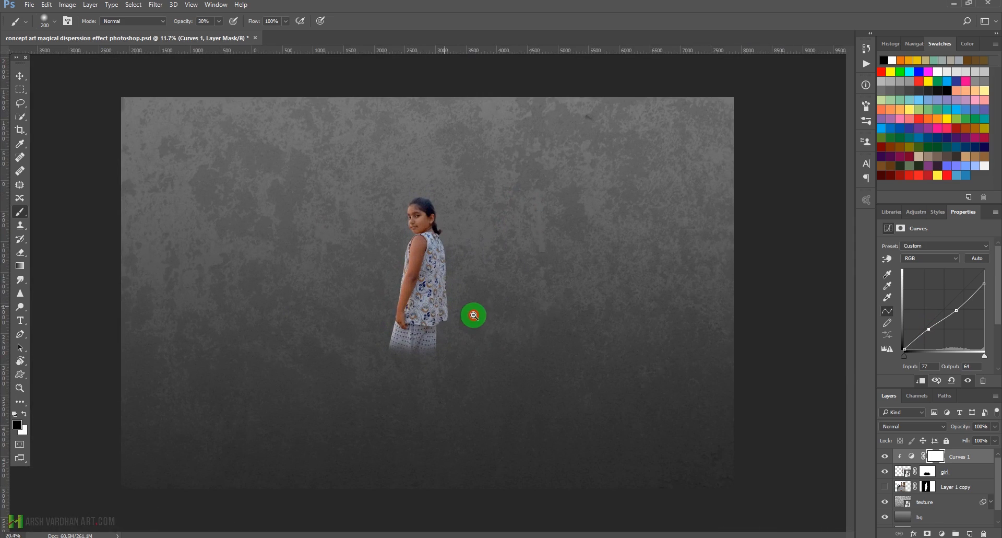
click(882, 460)
click(881, 461)
click(882, 460)
click(883, 460)
key(ctrl+s)
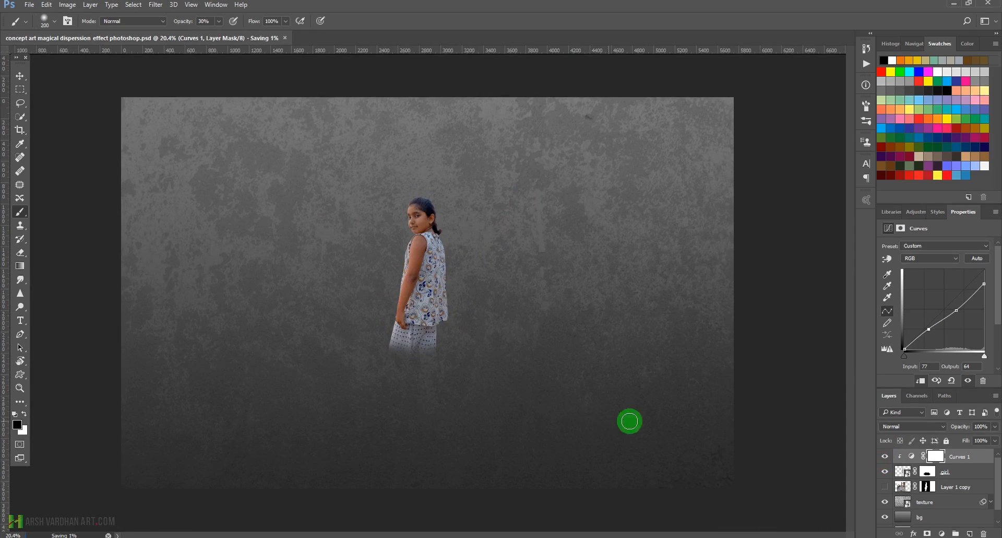
Apply Hue/Saturation to the girl layer with saturation -39 and lightness +5, collapse its smart filters, and save the document.
click(905, 472)
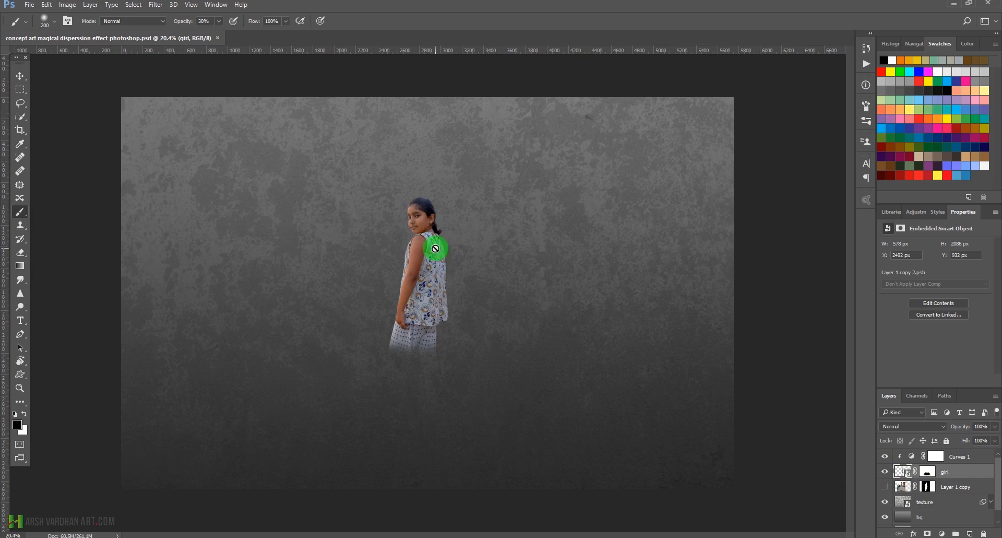
key(ctrl+u)
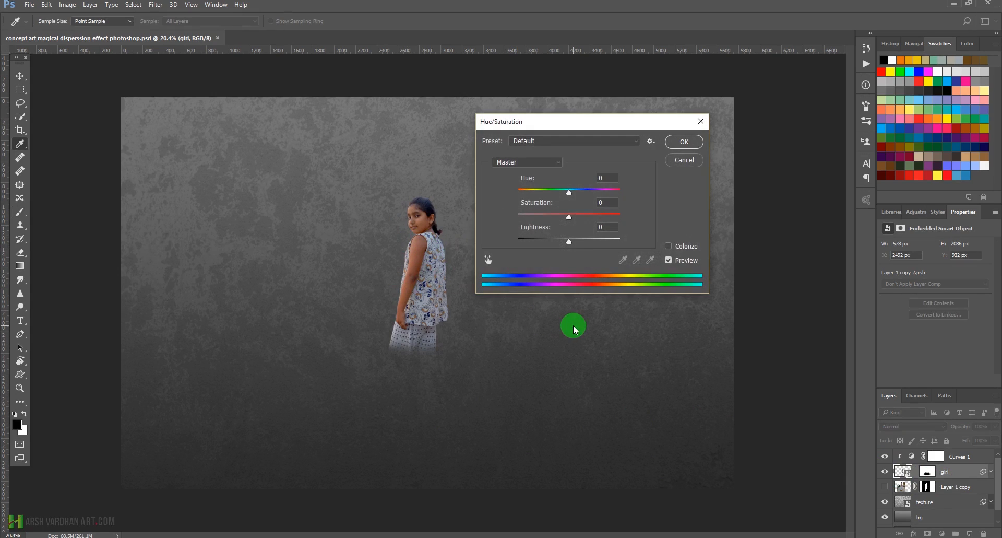
click(552, 216)
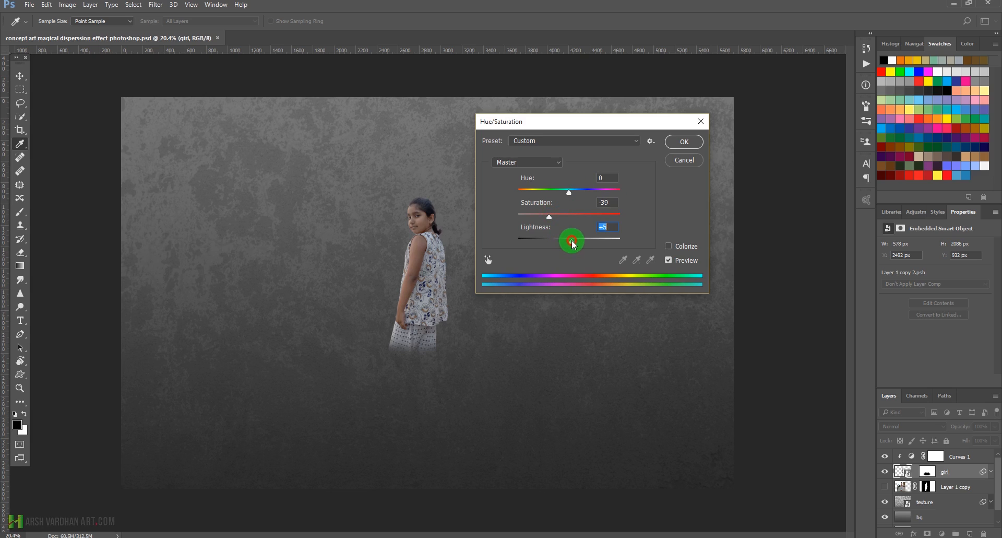
click(685, 141)
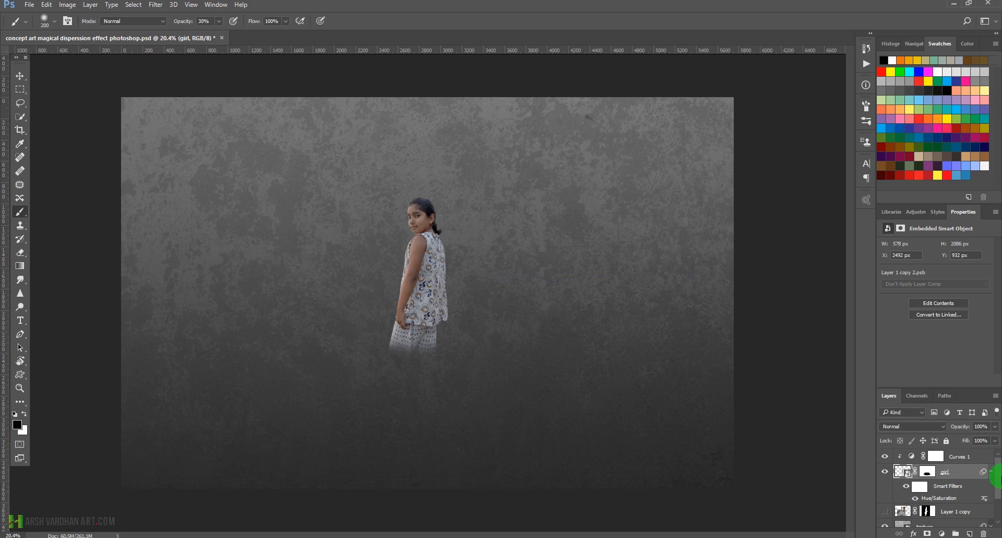
click(991, 471)
click(974, 460)
key(ctrl+s)
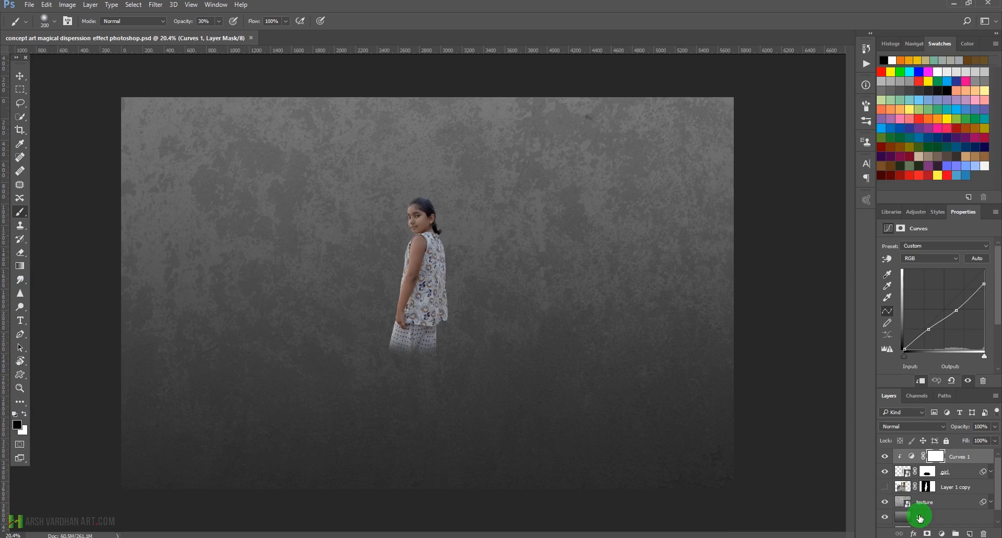
Add a Solid Color fill layer in grey-teal #586464 directly above the texture layer.
click(909, 522)
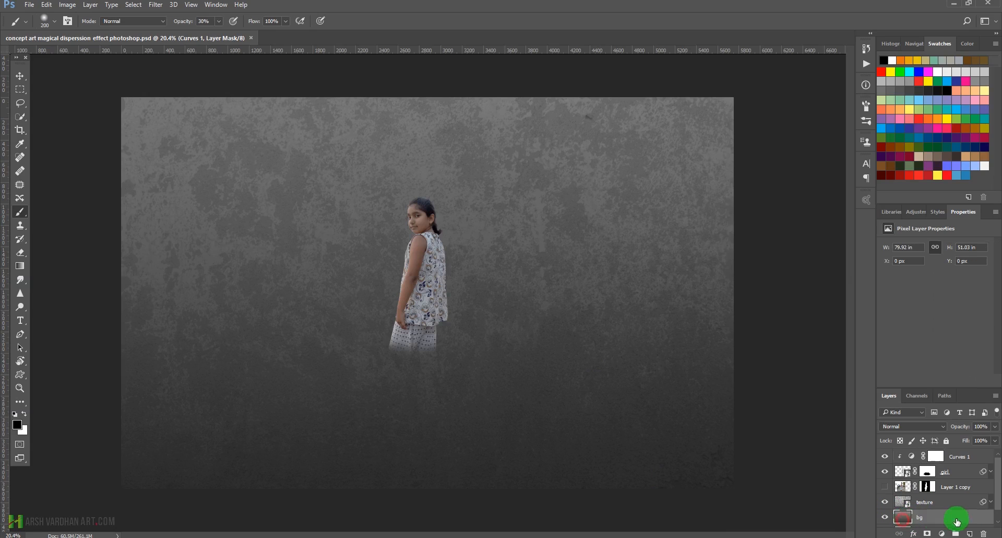
click(913, 504)
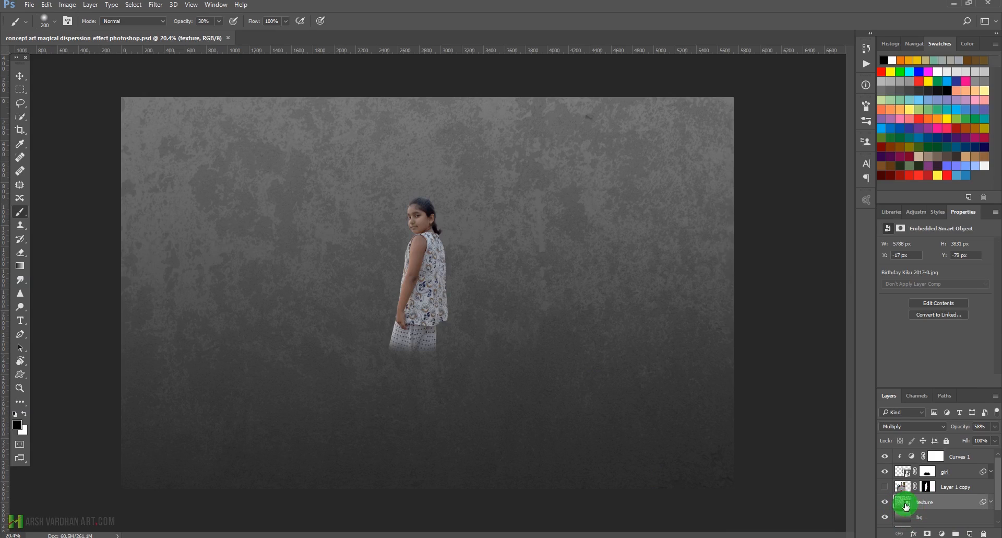
click(942, 533)
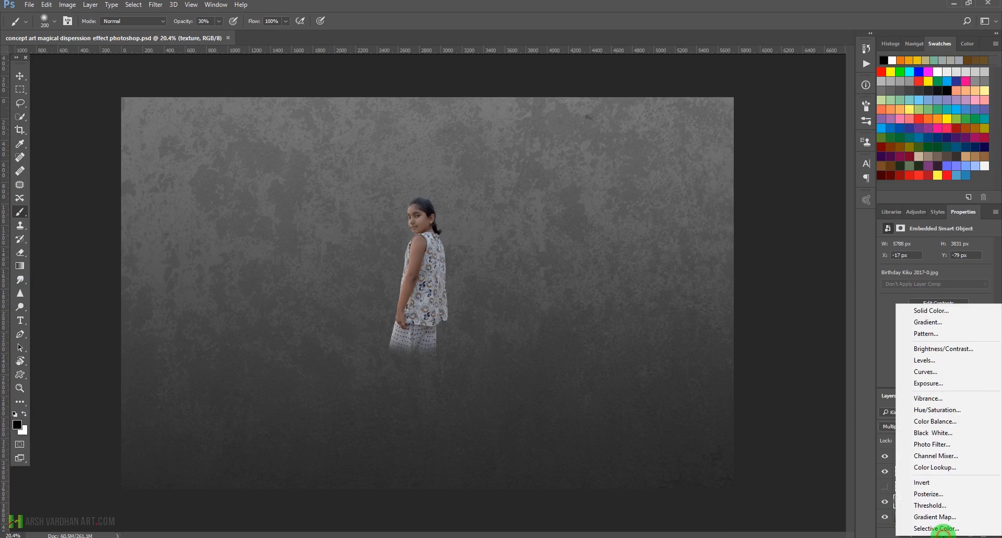
click(947, 311)
click(612, 180)
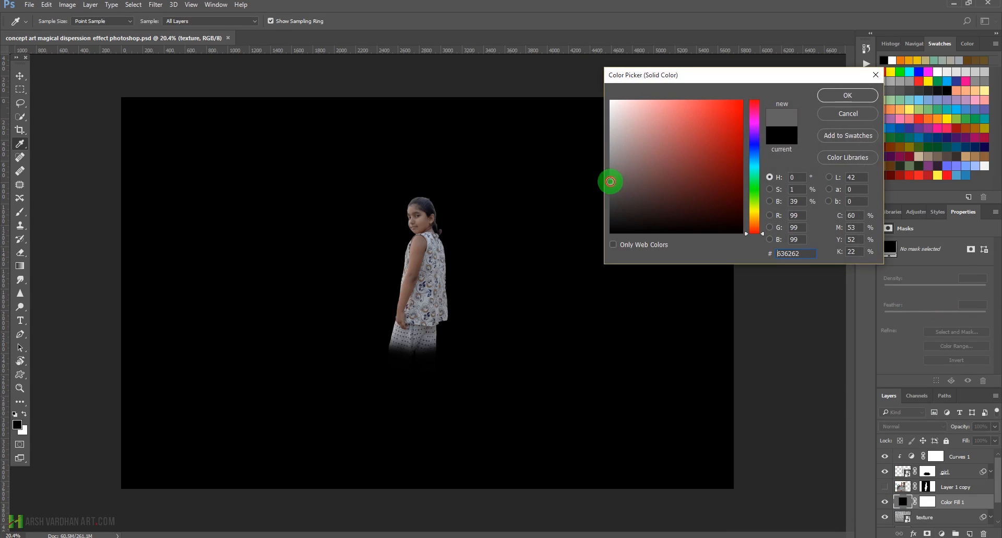
drag(757, 208, 751, 167)
drag(641, 188, 628, 179)
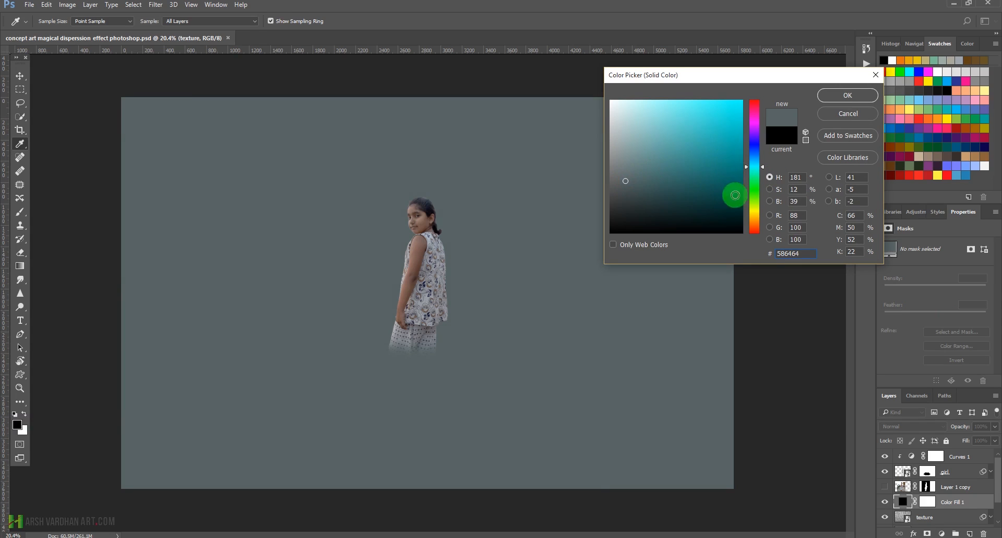
click(846, 95)
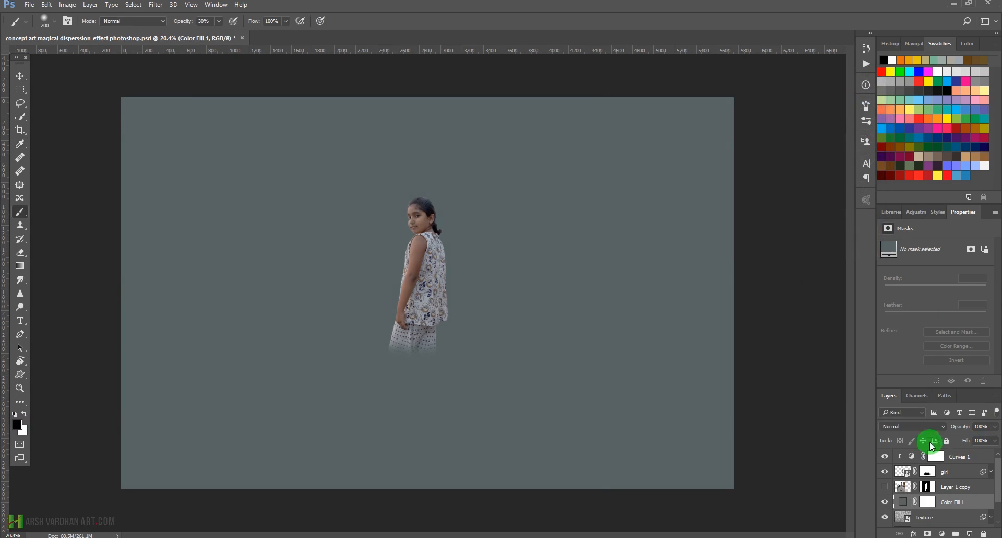
Set the colour fill layer's blend mode to Color and its opacity to 61%.
click(925, 427)
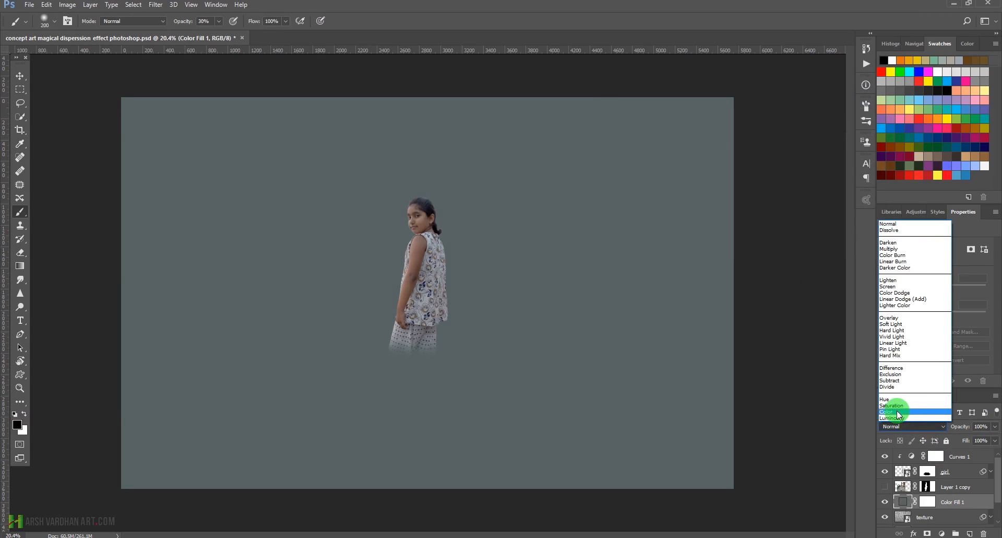
click(897, 411)
click(997, 427)
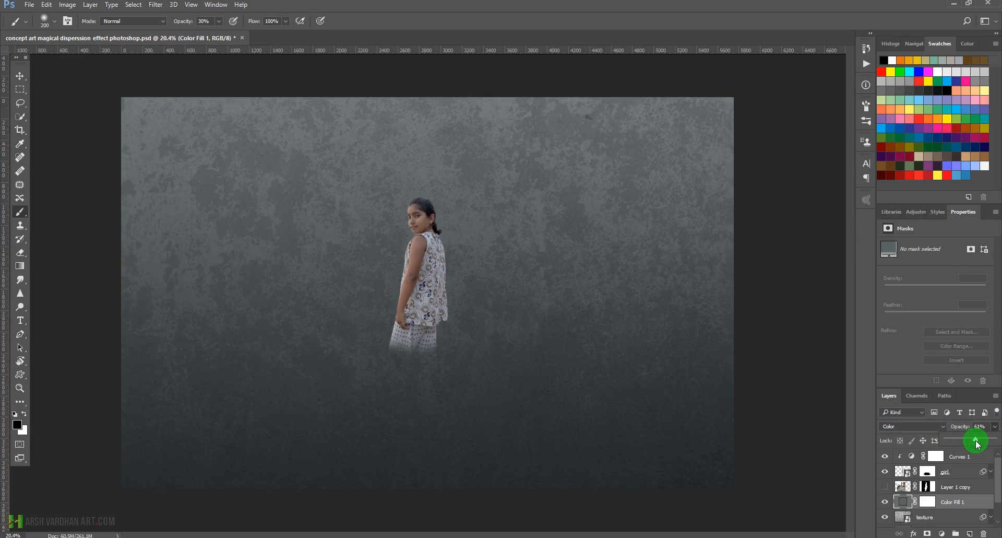
Select the Curves layer, switch to Bridge, and place flock-2031140.png from the Birds New folder into the composition.
click(929, 472)
click(928, 473)
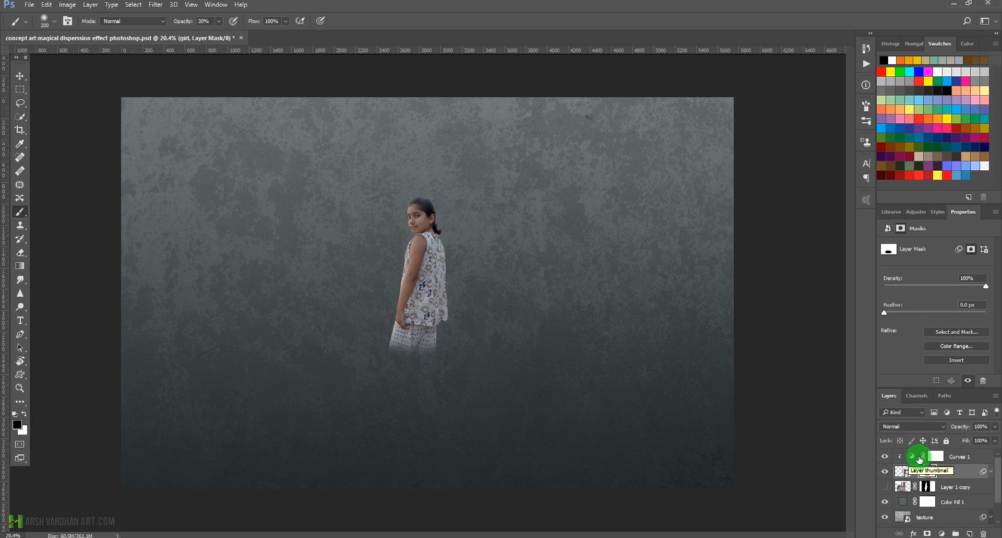
click(914, 455)
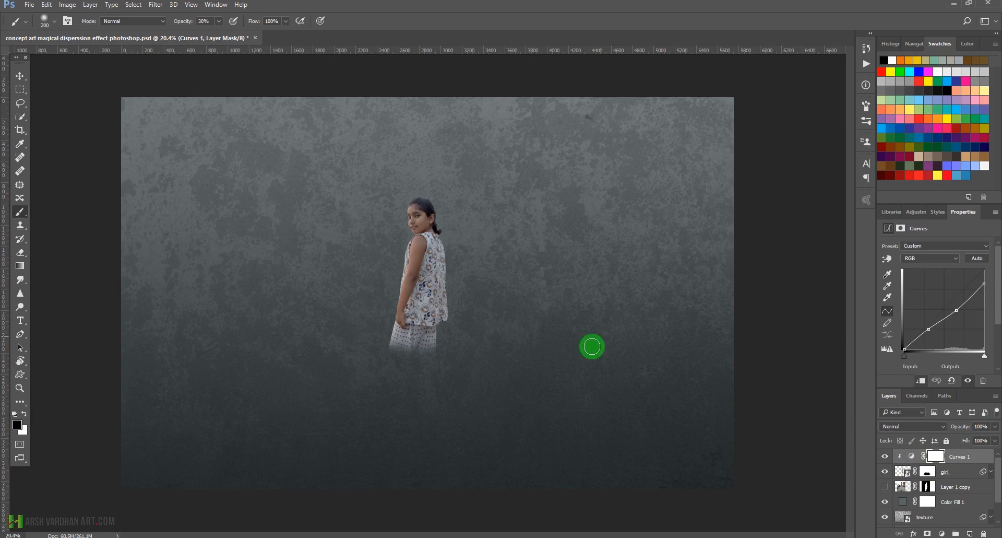
click(492, 536)
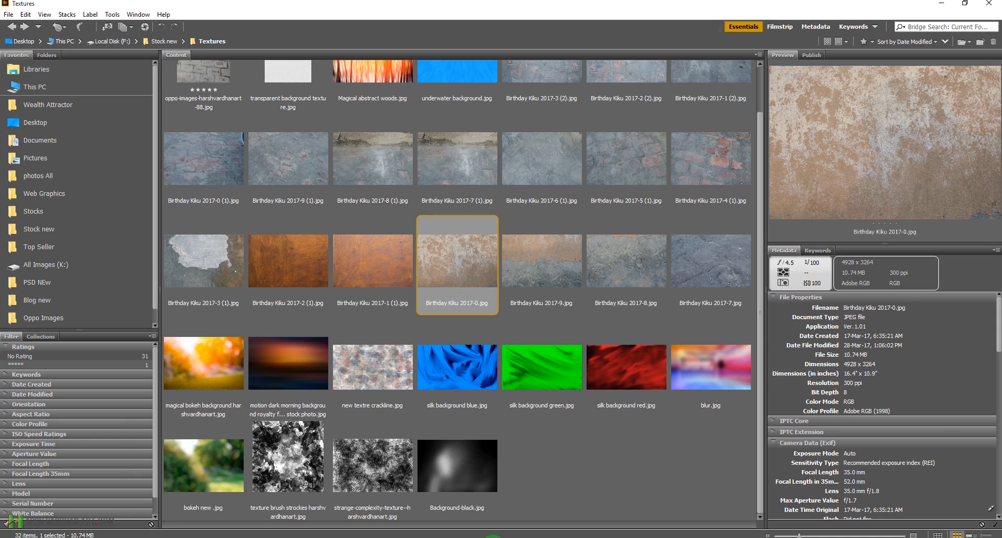
click(182, 41)
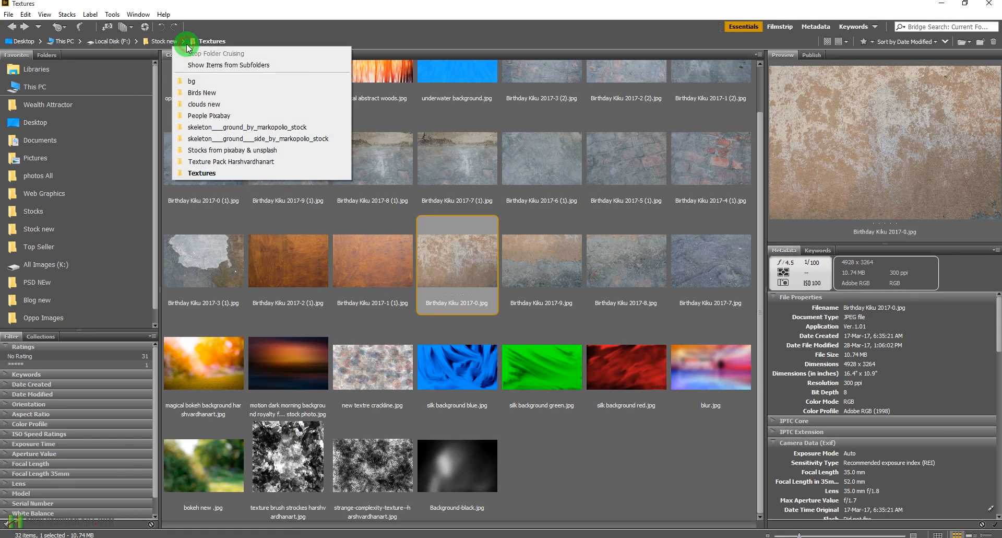
click(187, 93)
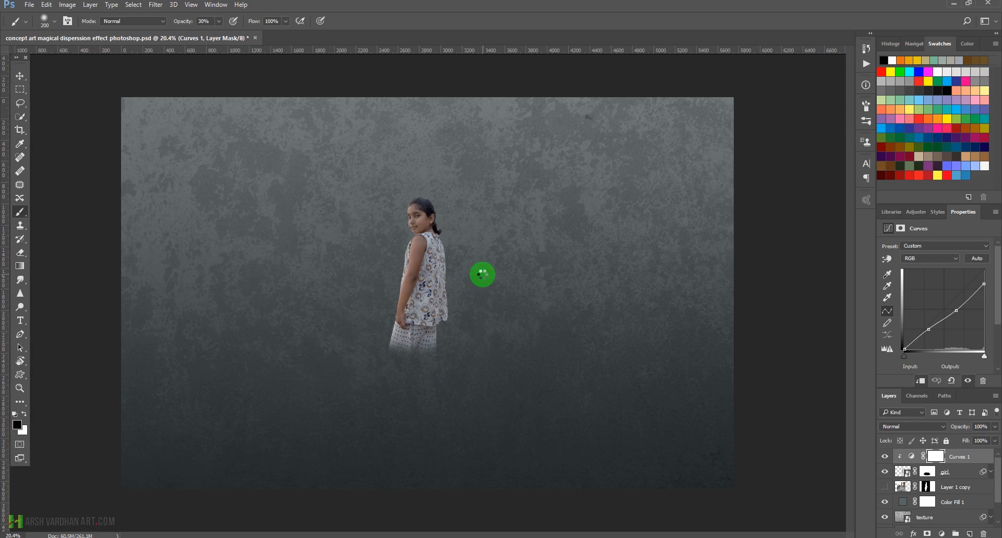
Scale the placed flock to about 4791 × 2692 px and move it slightly up over the girl.
drag(453, 279, 687, 152)
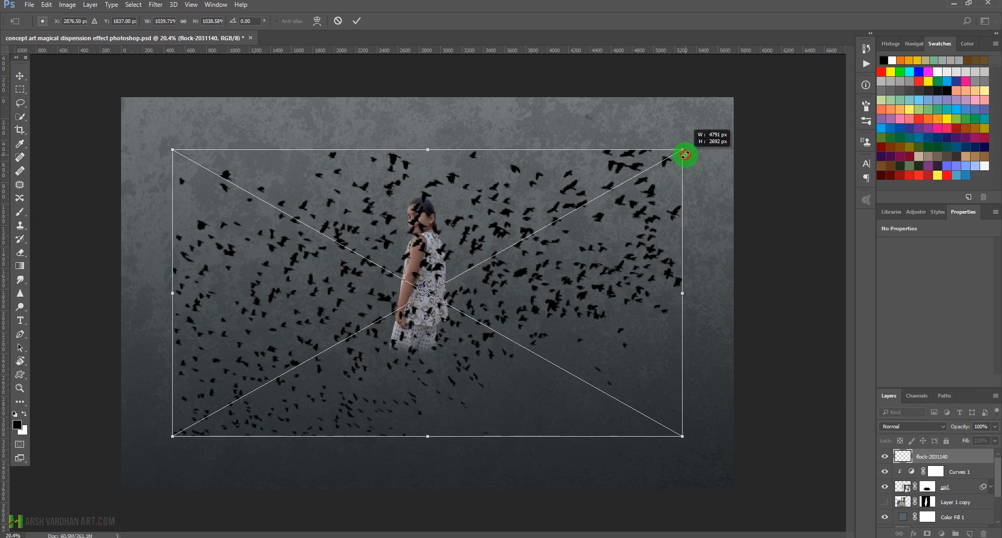
drag(570, 291, 569, 267)
click(362, 22)
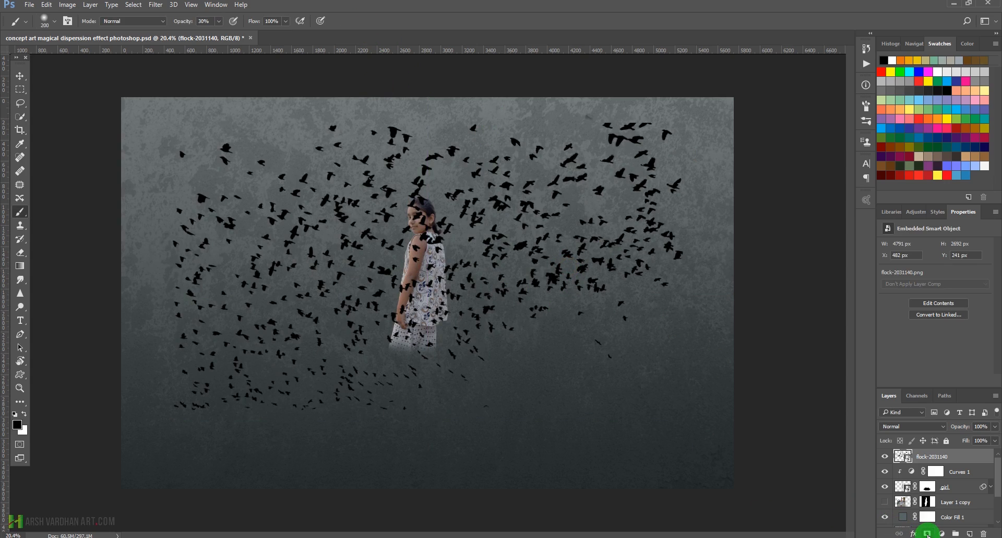
Add a layer mask to the flock layer and paint out the birds over the girl's head with a 700 px black brush at 100% opacity.
click(927, 533)
mouse_move(503, 198)
mouse_down()
mouse_move(432, 192)
mouse_move(434, 216)
mouse_move(407, 256)
mouse_move(422, 230)
mouse_up()
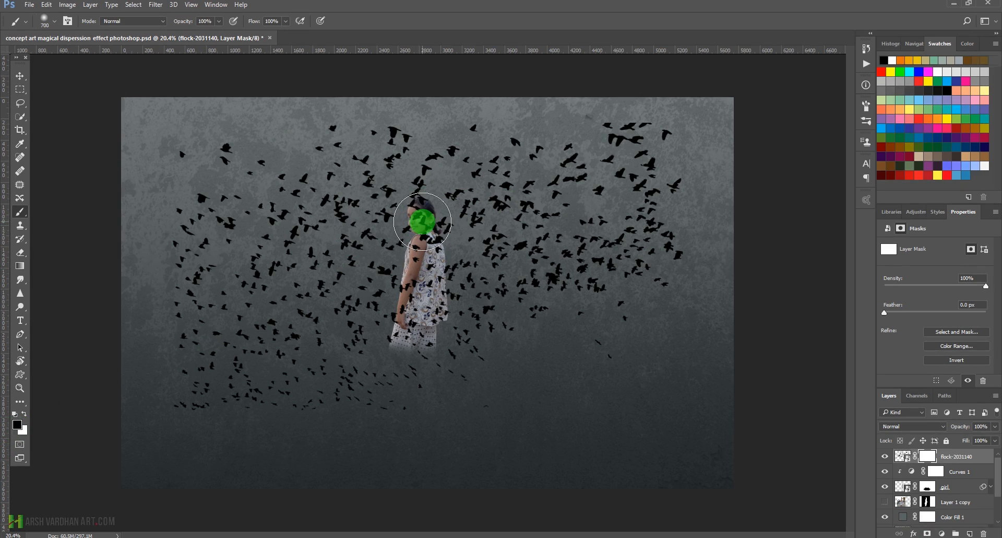
click(208, 22)
mouse_move(407, 219)
mouse_down()
mouse_move(418, 238)
mouse_move(428, 163)
mouse_move(383, 123)
mouse_move(382, 142)
mouse_move(396, 136)
mouse_move(414, 160)
mouse_move(412, 144)
mouse_move(434, 122)
mouse_move(463, 106)
mouse_move(453, 138)
mouse_move(486, 116)
mouse_up()
Paint out the birds around the girl's head, face and shoulder on the flock mask with a black brush reduced to 200 px.
key(bracketleft)
key(bracketleft)
key(bracketleft)
key(bracketleft)
key(bracketleft)
drag(416, 156, 408, 162)
drag(349, 156, 335, 129)
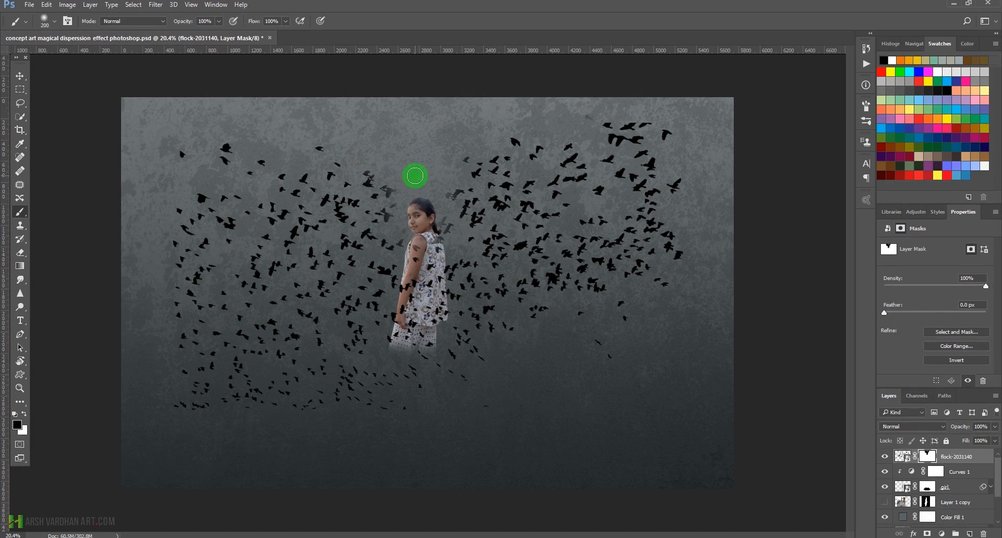
click(416, 221)
mouse_move(427, 218)
mouse_down()
mouse_move(420, 197)
mouse_move(399, 281)
mouse_up()
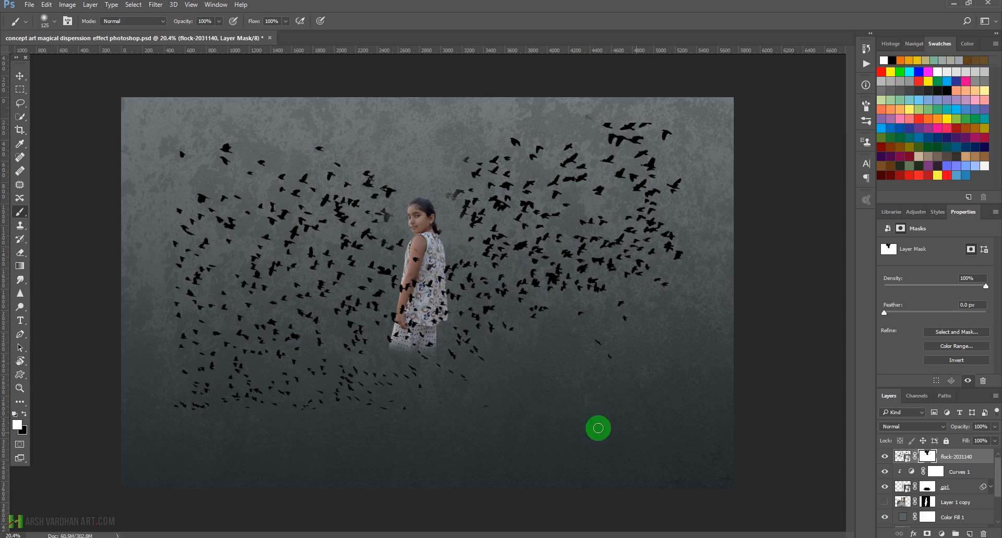
click(898, 457)
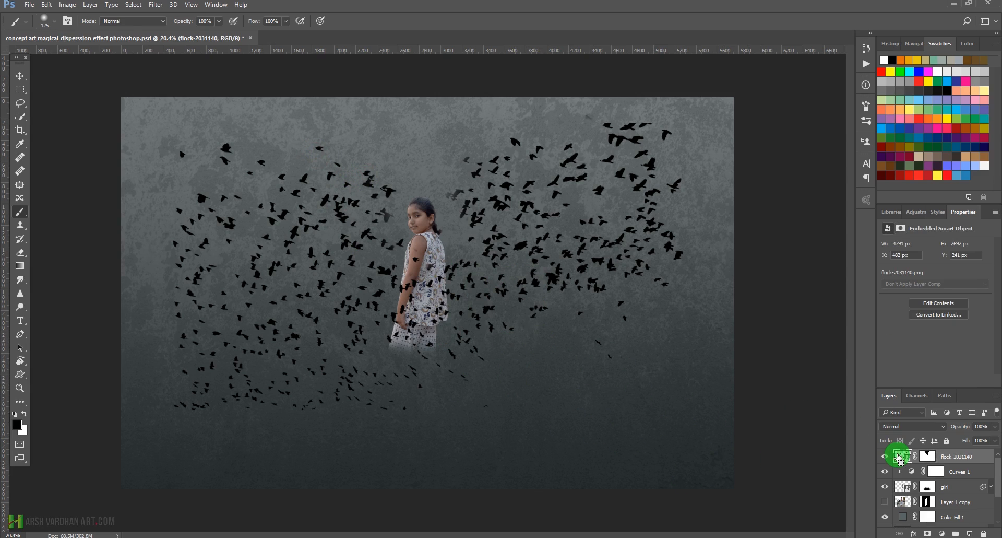
key(ctrl+t)
right_click(575, 244)
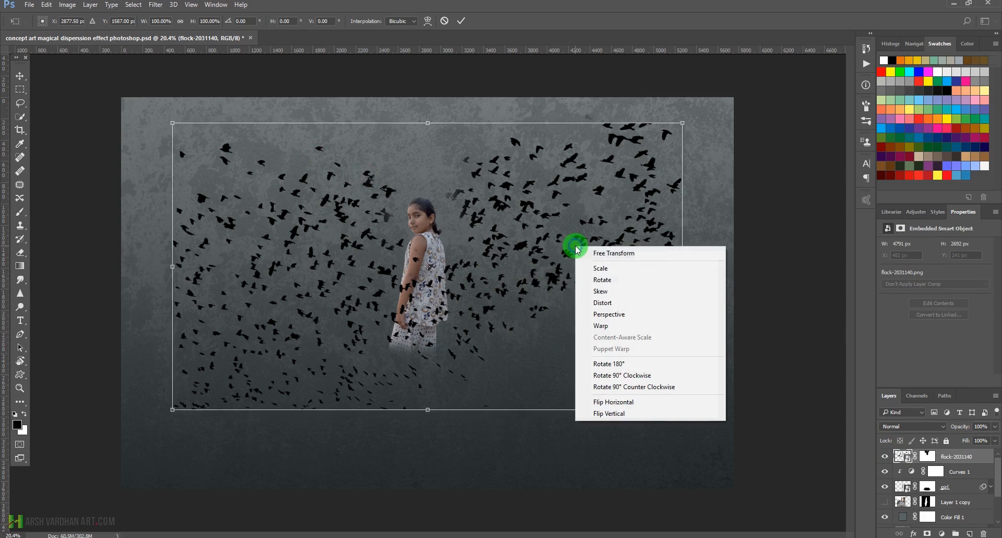
click(608, 326)
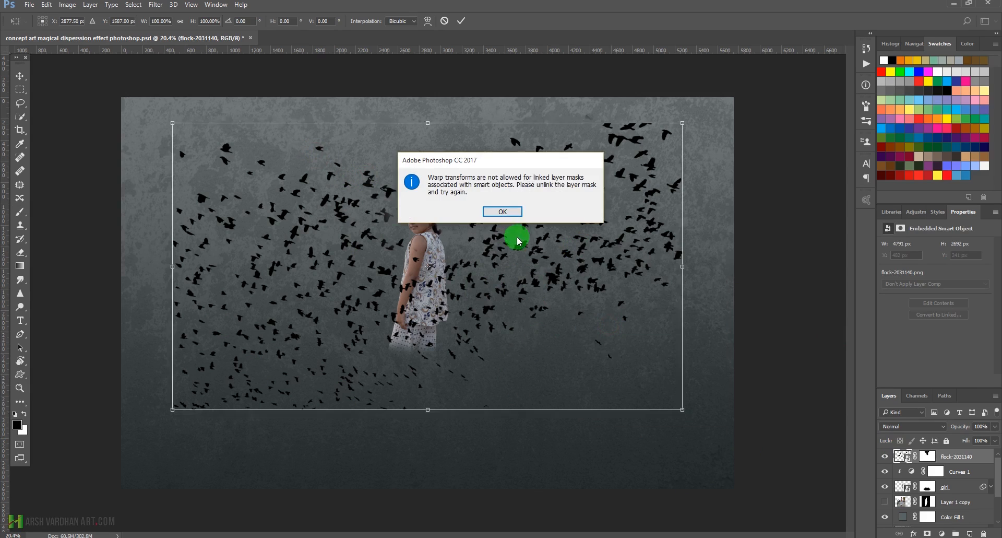
click(504, 211)
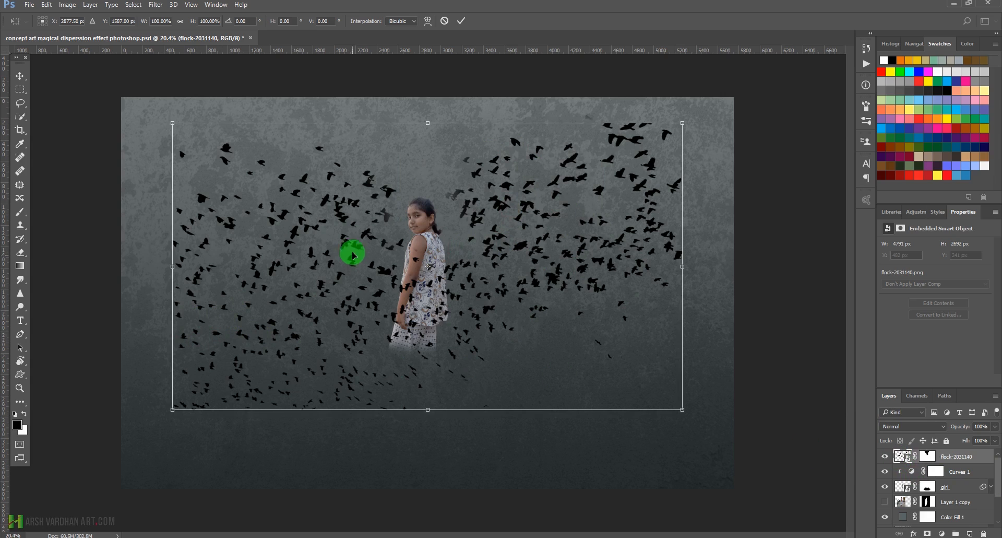
right_click(349, 230)
click(431, 320)
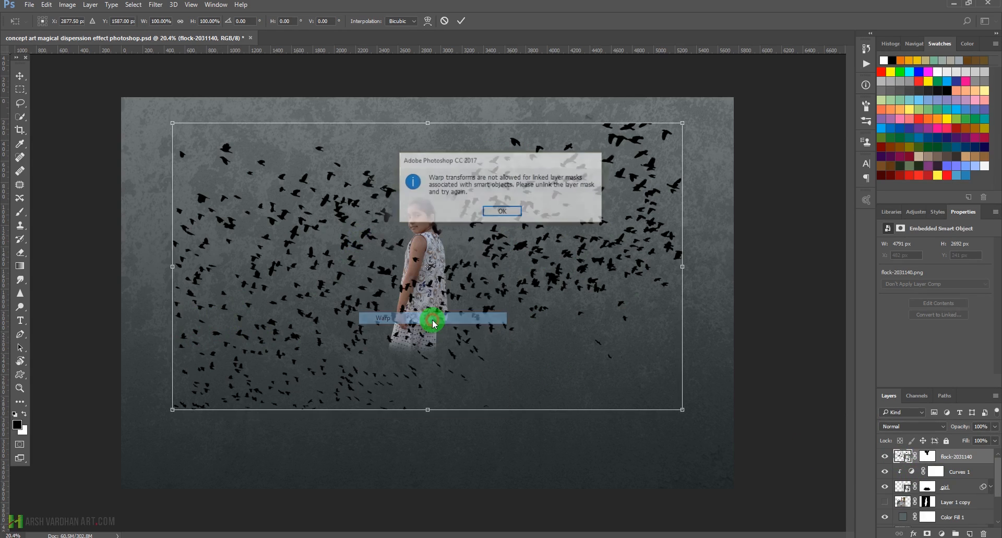
click(510, 211)
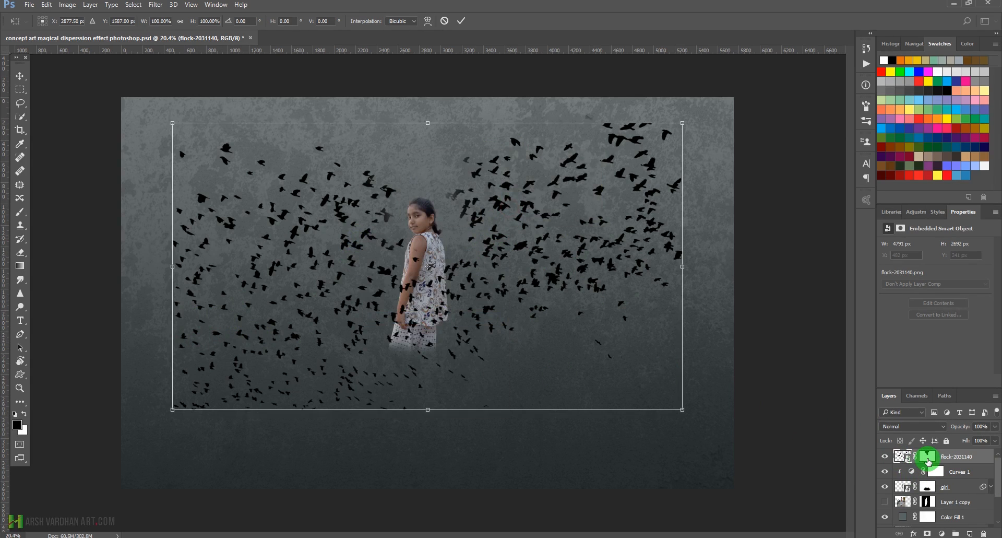
click(932, 461)
key(Return)
key(b)
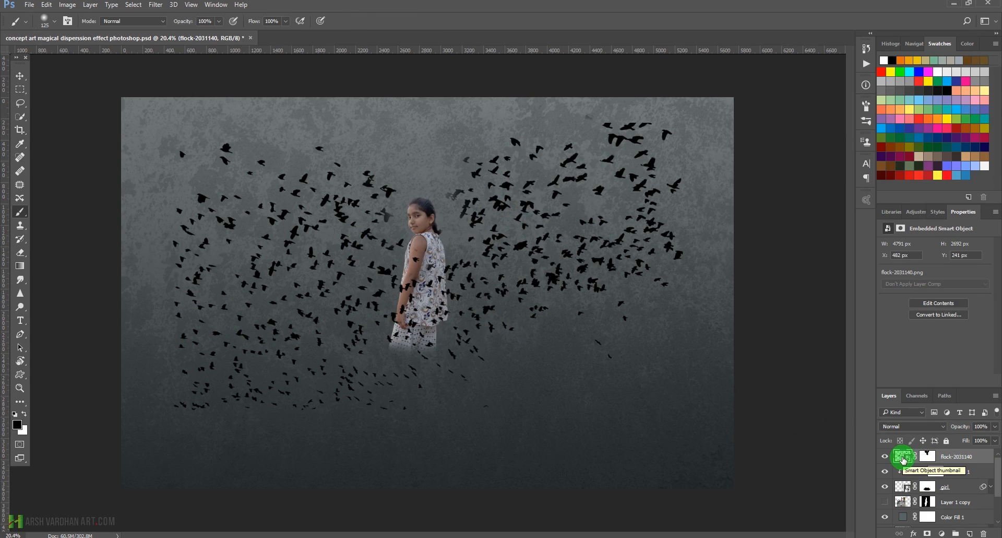
Rasterize the flock layer and warp its lower-left corner and left edge upward and outward.
right_click(954, 457)
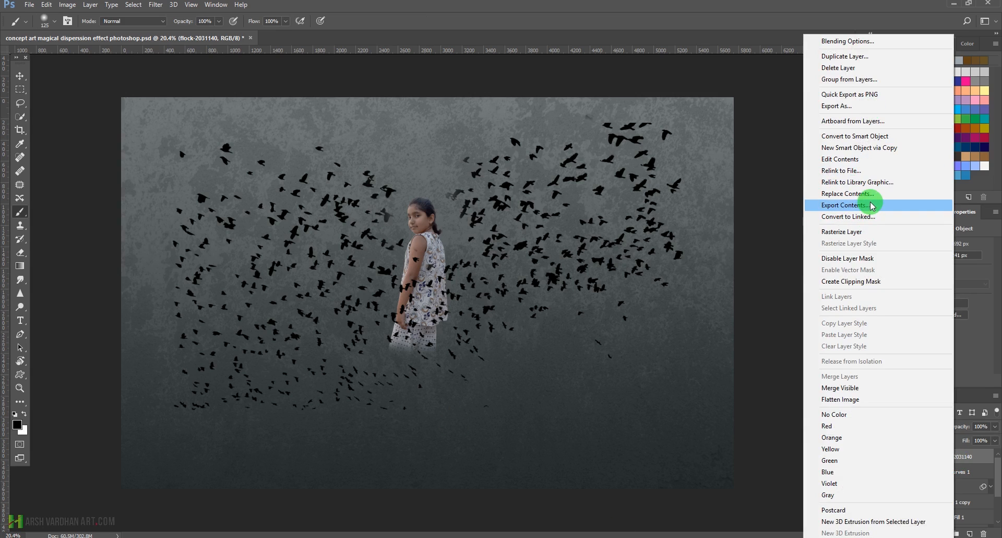
click(867, 237)
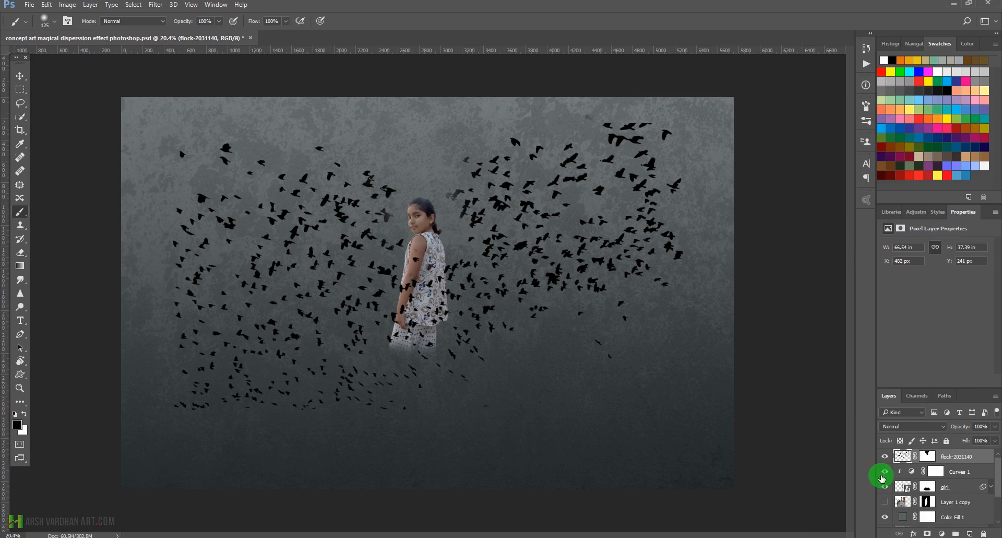
click(401, 225)
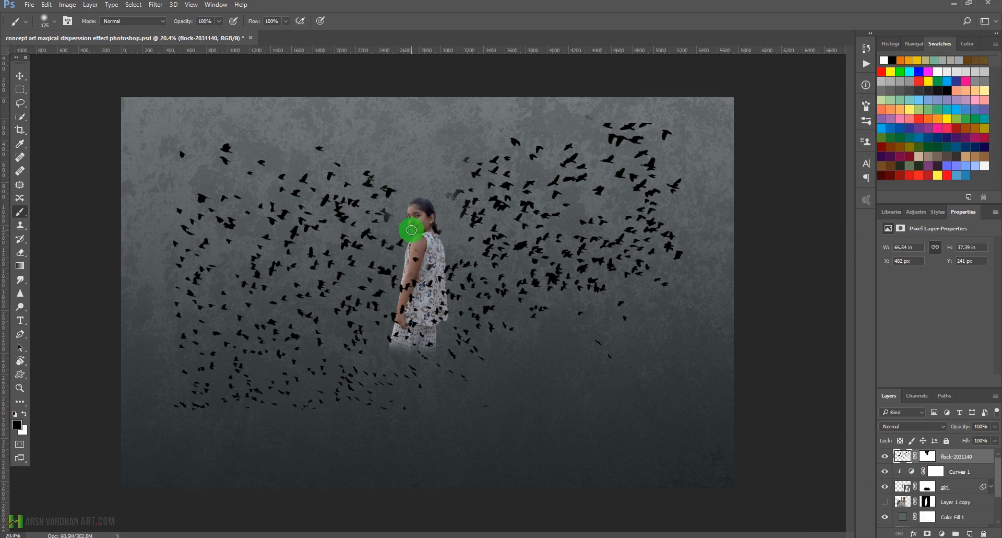
key(ctrl+t)
right_click(412, 231)
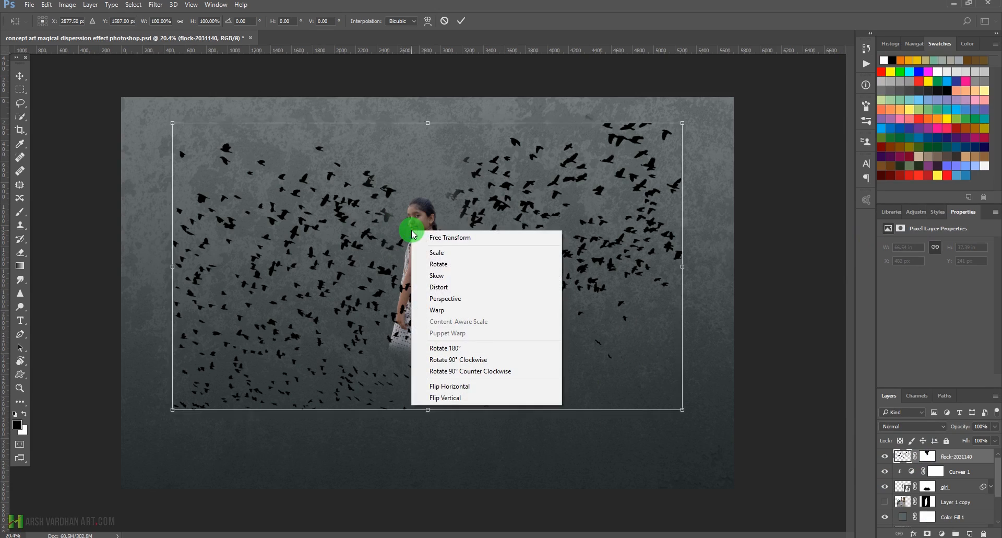
click(474, 315)
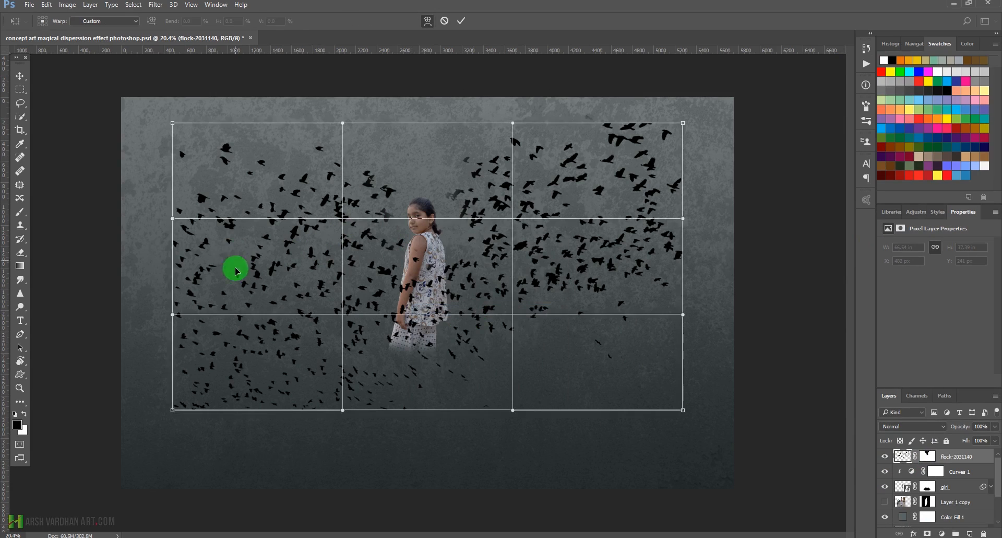
drag(174, 410, 159, 372)
drag(172, 307, 158, 280)
drag(162, 375, 135, 351)
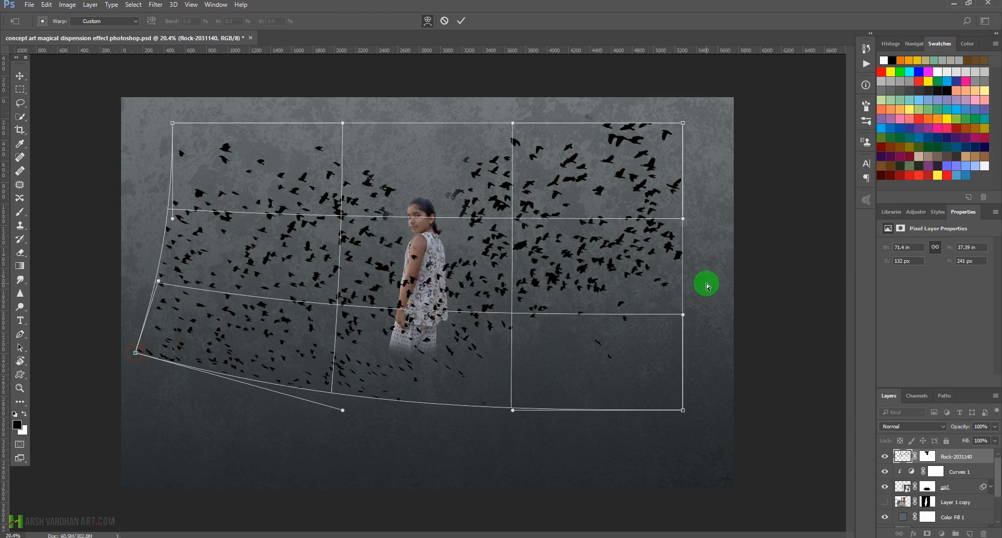
Warp the flock's right edge outward, stretch both upper corners slightly up, and apply the warp.
drag(682, 313, 709, 282)
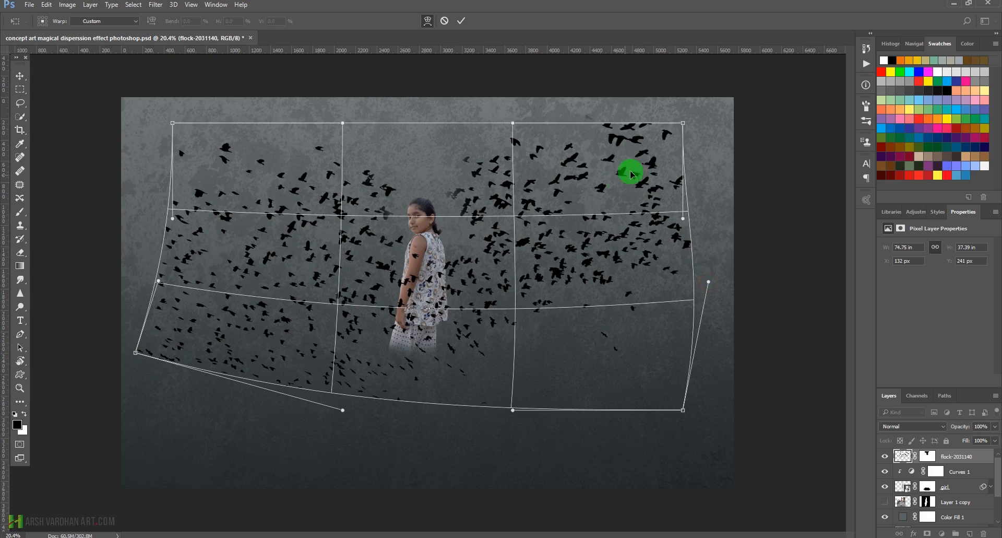
drag(683, 122, 704, 116)
drag(173, 124, 171, 111)
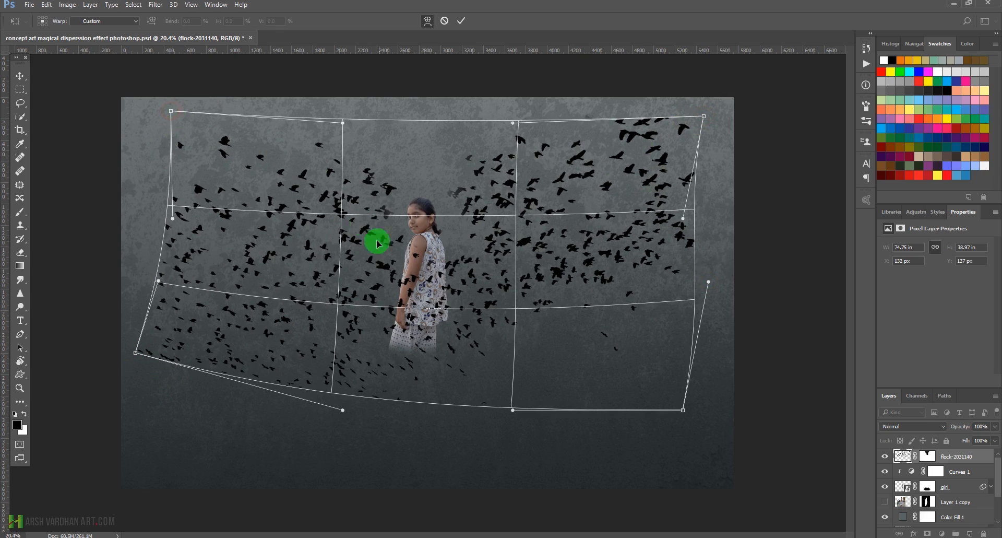
click(458, 25)
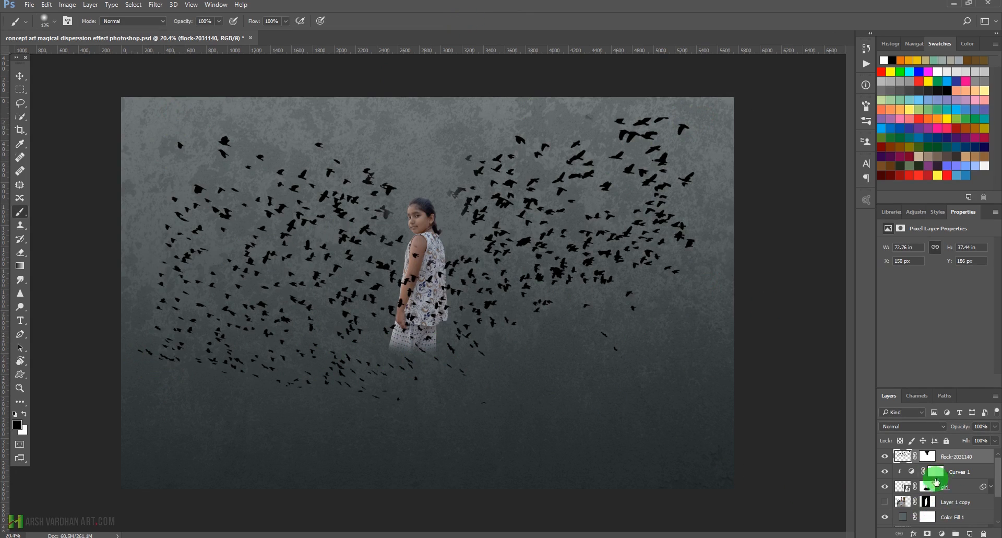
On the flock layer's mask, paint out the lowest birds left of the girl with a 400 px black brush.
click(928, 456)
key(x)
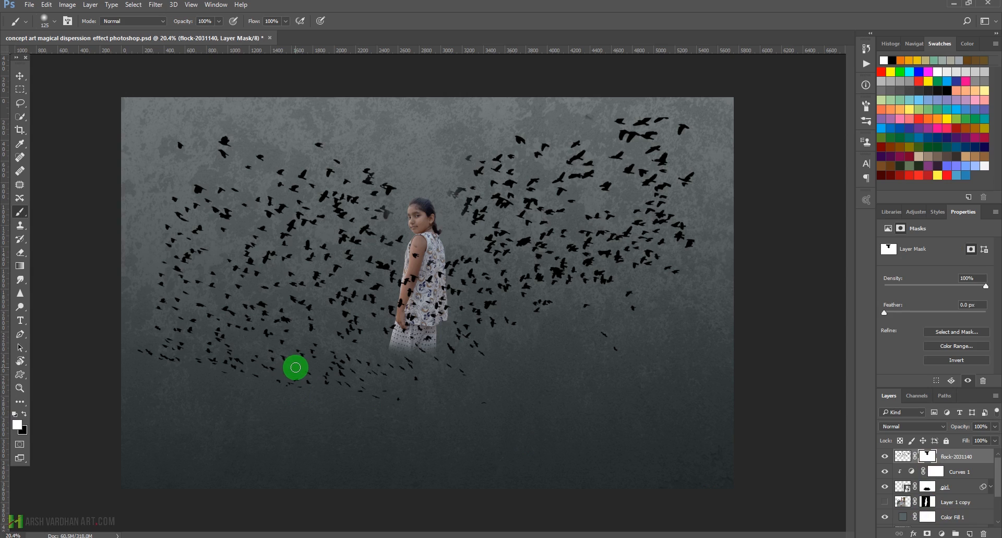
key(bracketright)
key(bracketright)
key(bracketright)
key(x)
mouse_move(335, 385)
mouse_down()
mouse_move(161, 357)
mouse_move(193, 355)
mouse_up()
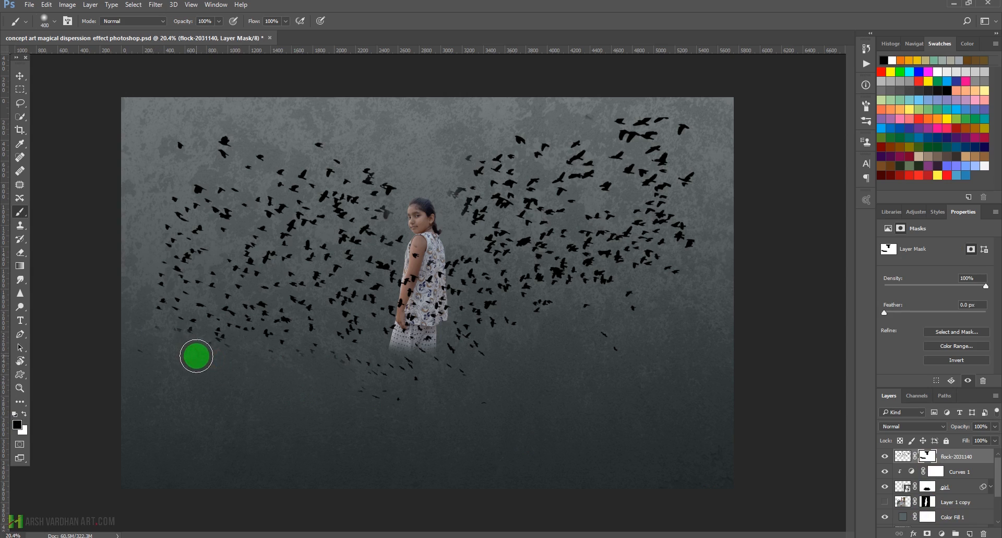
Mask out the remaining low birds on both sides of the girl with a 200 px brush, shaping the flock's lower edge upward.
key(bracketleft)
key(bracketleft)
mouse_move(253, 370)
mouse_down()
mouse_move(489, 358)
mouse_move(565, 319)
mouse_move(526, 319)
mouse_move(602, 293)
mouse_move(668, 291)
mouse_move(346, 342)
mouse_move(173, 311)
mouse_move(246, 327)
mouse_move(378, 376)
mouse_move(313, 330)
mouse_move(255, 307)
mouse_up()
key(bracketleft)
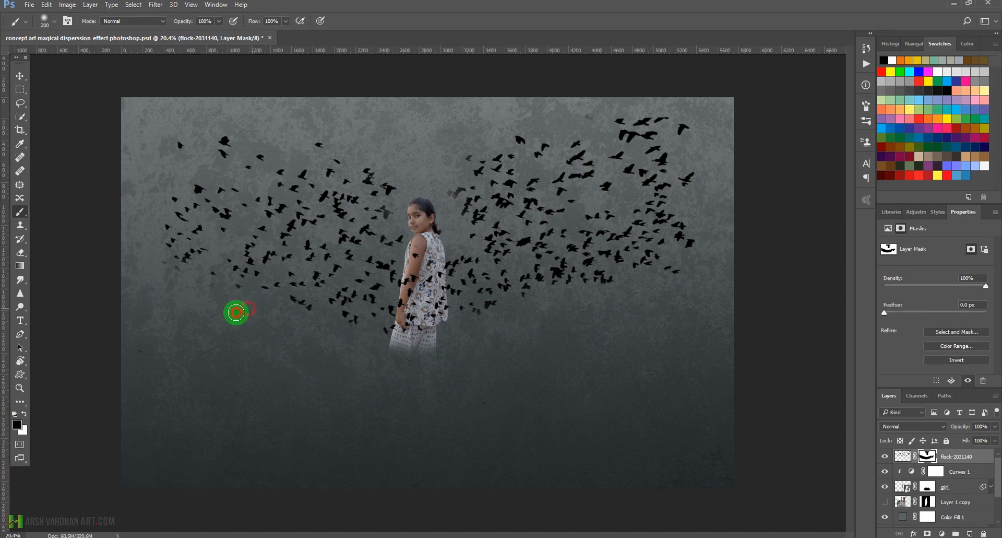
key(bracketleft)
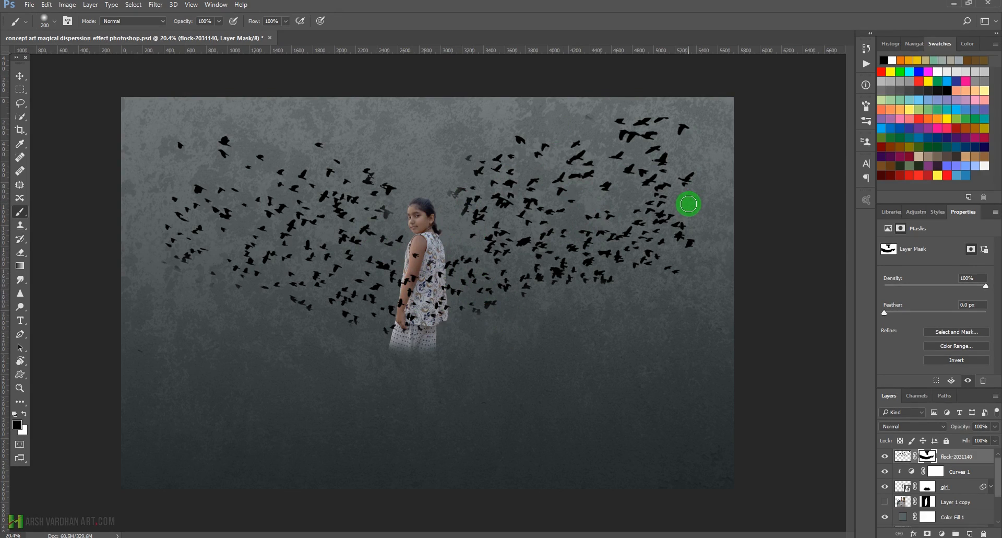
Select the right half of the flock with the Rectangular Marquee tool and copy it to a new layer.
click(904, 459)
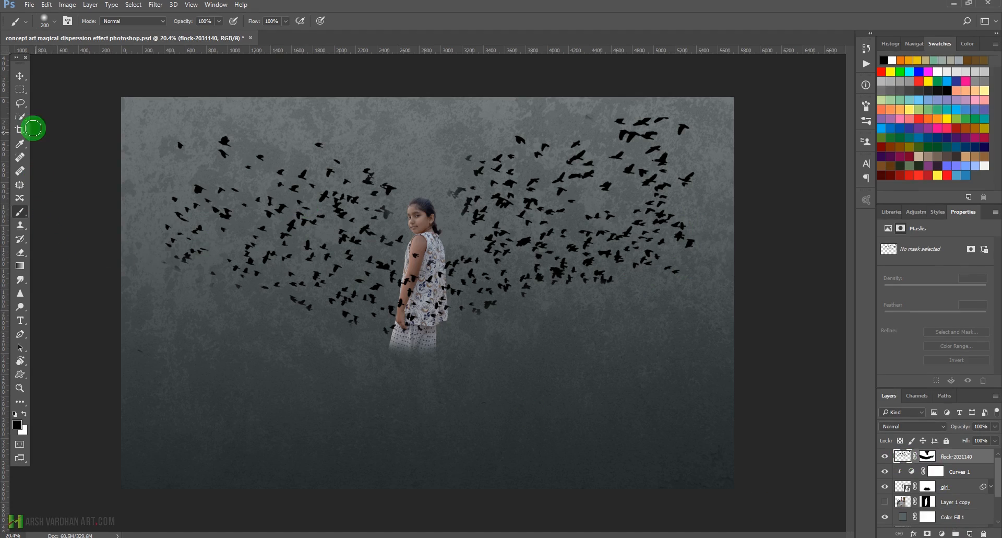
click(20, 89)
drag(434, 97, 719, 387)
key(ctrl+j)
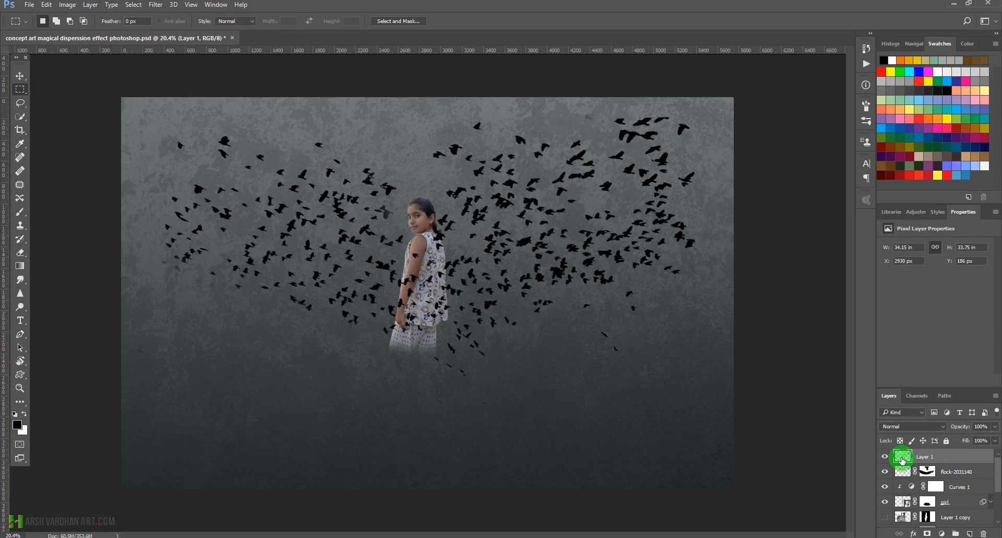
Convert the copied birds to a smart object named "bird rightside" and rename the original flock layer "birds left side".
right_click(935, 457)
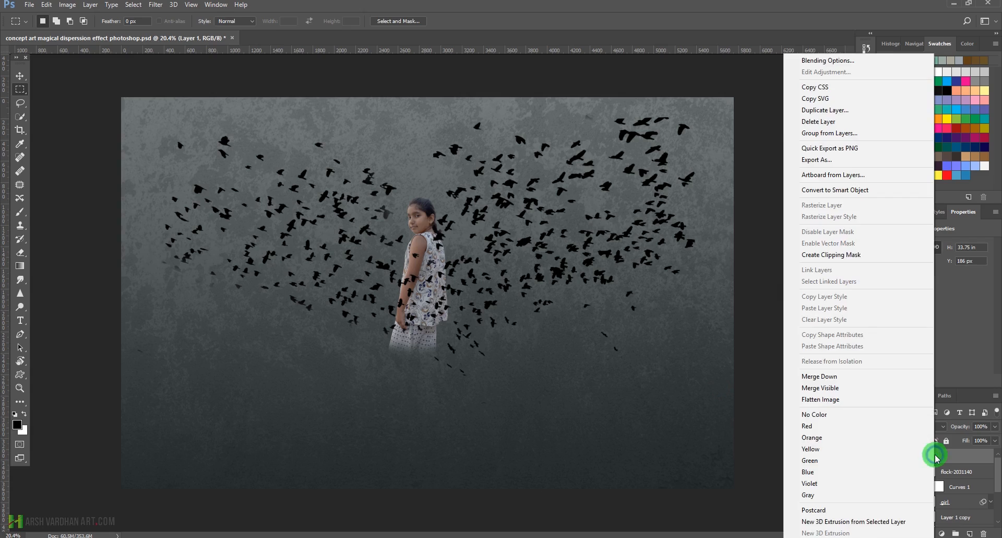
click(841, 191)
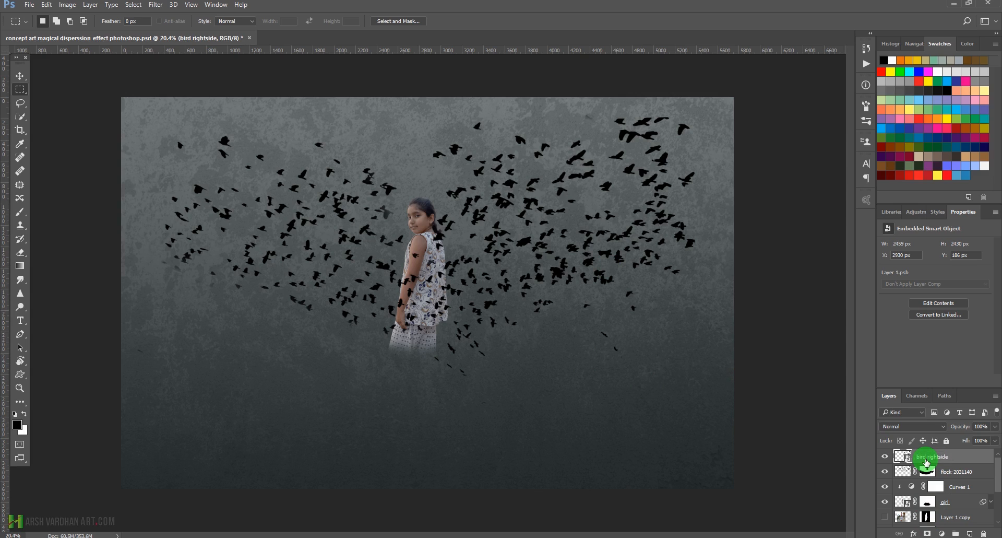
double_click(956, 475)
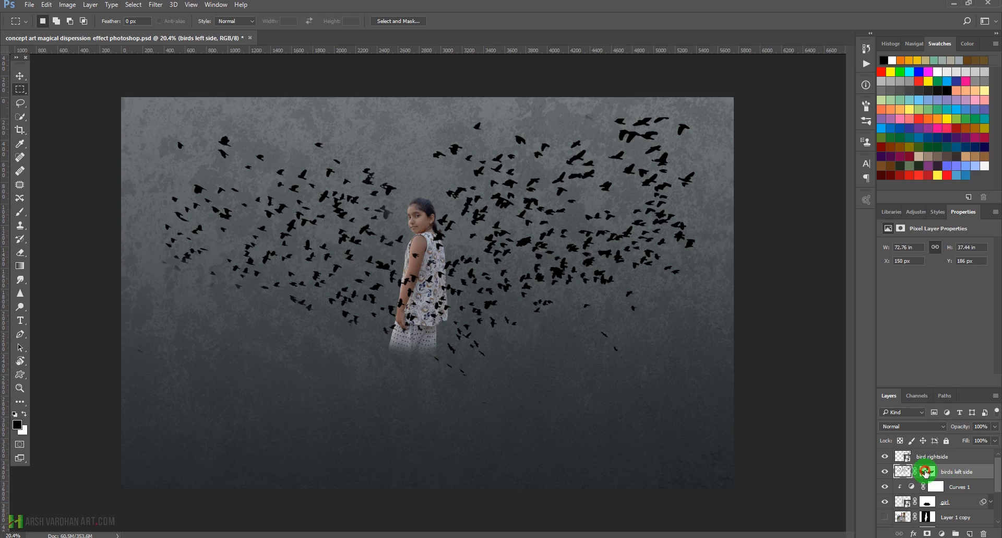
Hide the bird rightside layer and paint out all birds right of the girl on the birds left side mask with a 1000 px black brush.
click(926, 472)
click(885, 456)
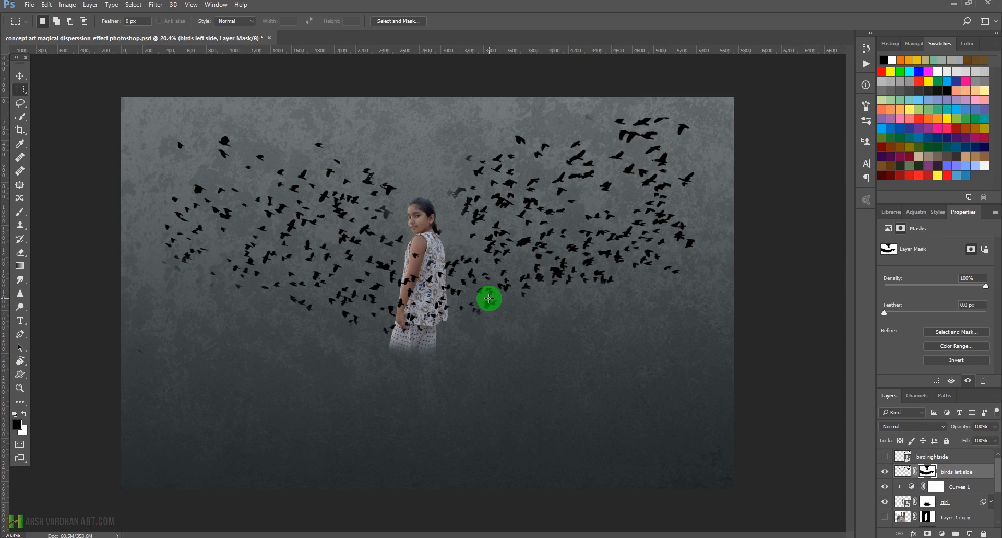
key(b)
key(bracketright)
key(bracketright)
key(bracketright)
key(bracketright)
key(bracketright)
drag(472, 302, 481, 188)
drag(497, 249, 505, 138)
drag(511, 224, 521, 146)
drag(574, 295, 555, 146)
mouse_move(627, 163)
mouse_down()
mouse_move(635, 217)
mouse_move(673, 214)
mouse_move(644, 168)
mouse_move(591, 177)
mouse_up()
click(580, 143)
key(bracketleft)
key(bracketleft)
key(bracketleft)
key(bracketleft)
key(bracketleft)
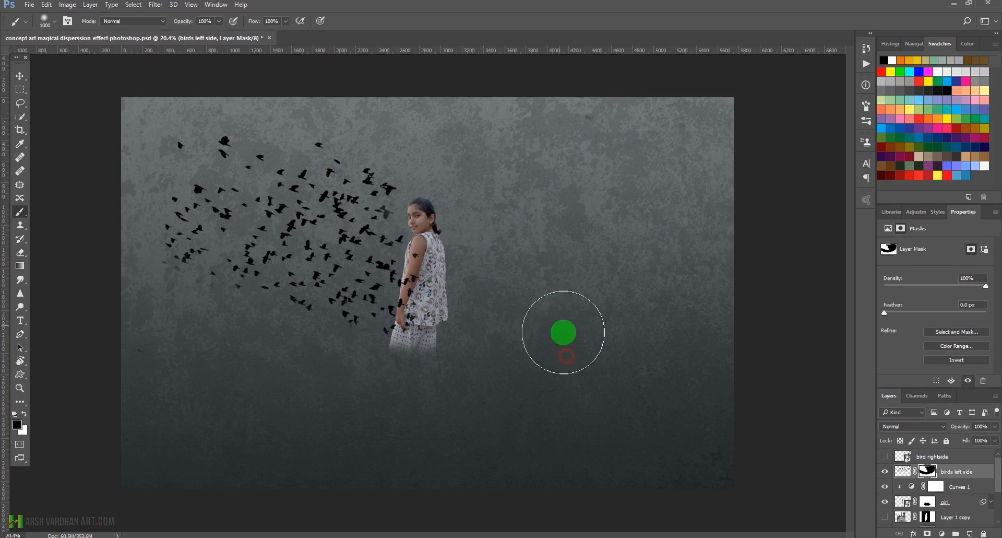
key(bracketleft)
click(909, 471)
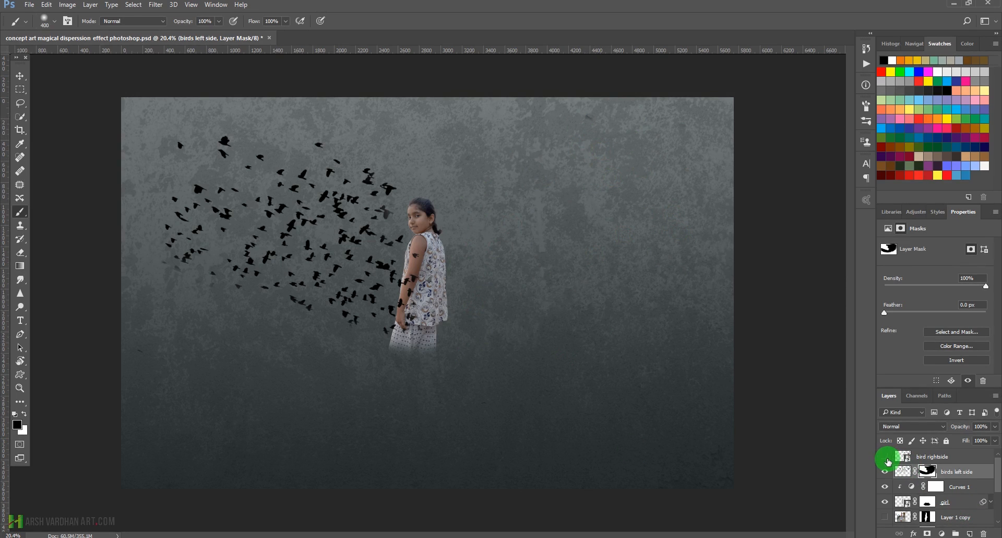
Show the bird rightside layer again and flip it horizontally with Free Transform.
click(886, 459)
click(900, 459)
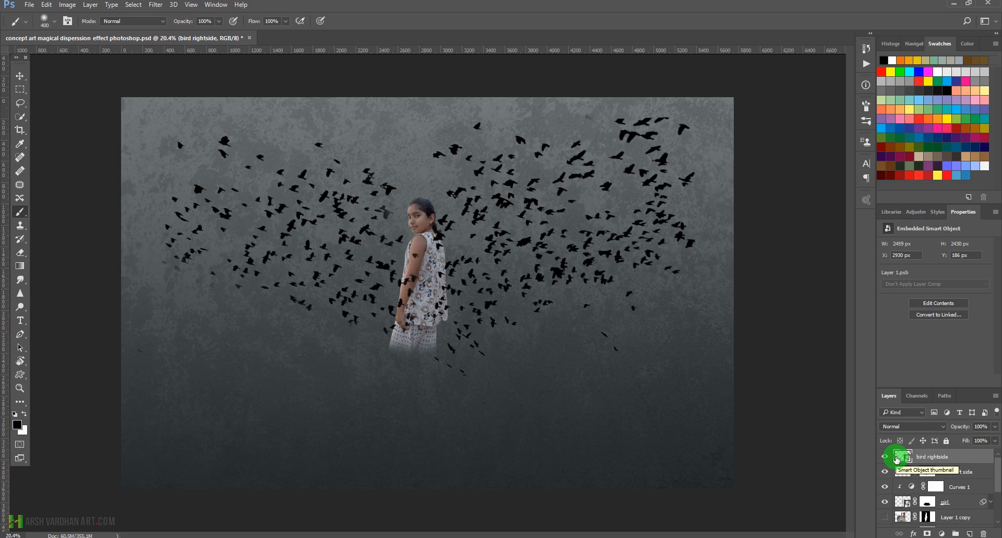
key(ctrl+t)
right_click(599, 209)
click(638, 348)
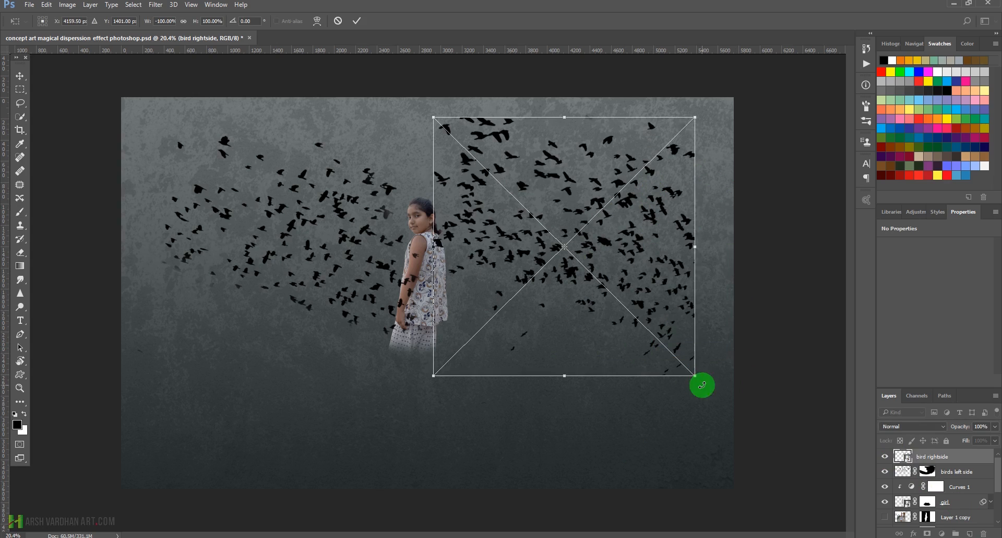
Squash the flipped birds to about 86% height, tilt them about 8° counter-clockwise, and position them against the girl's back.
drag(626, 282, 625, 305)
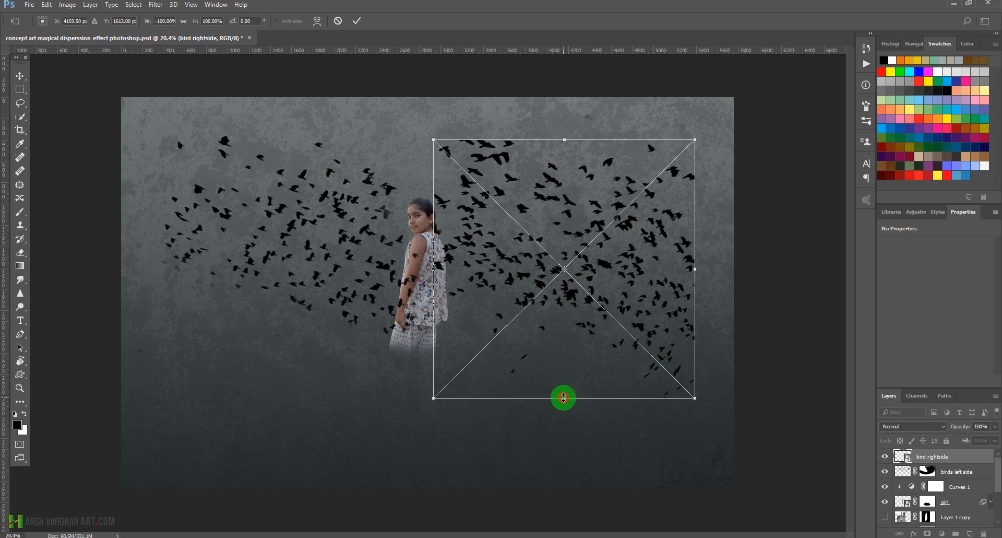
drag(564, 398, 564, 358)
drag(708, 386, 727, 365)
drag(645, 242, 637, 261)
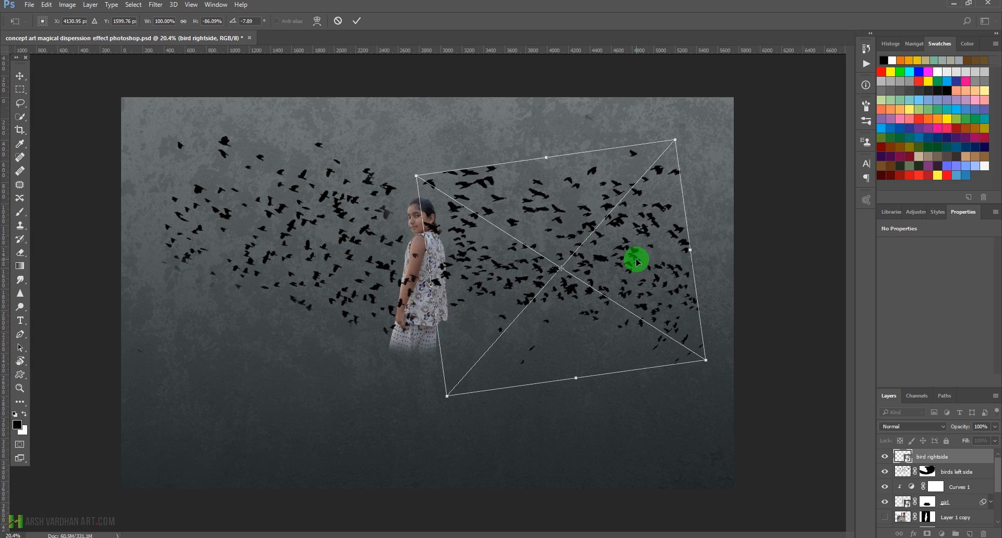
key(Return)
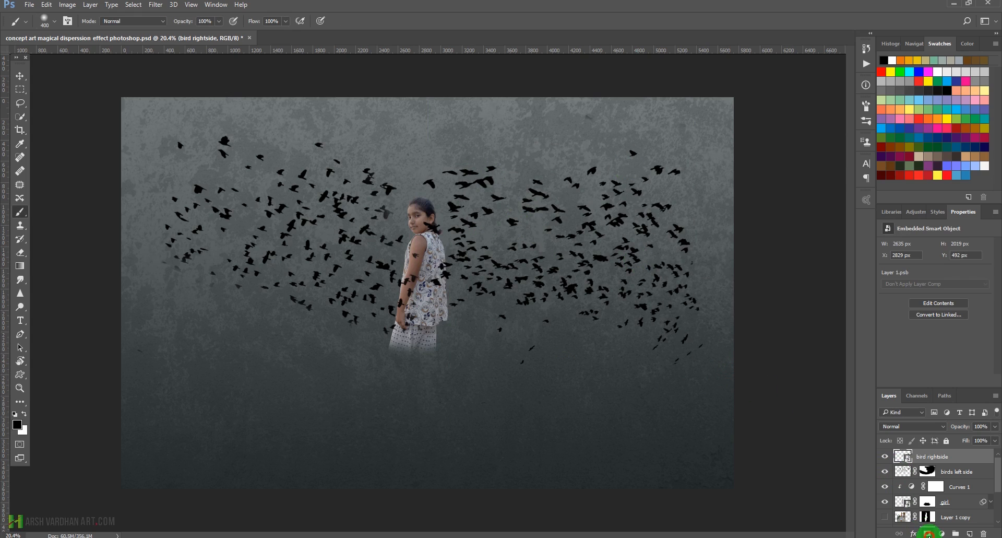
Add a mask to the bird rightside layer and paint out the stray birds above the girl's head and below the right flock in black.
click(928, 533)
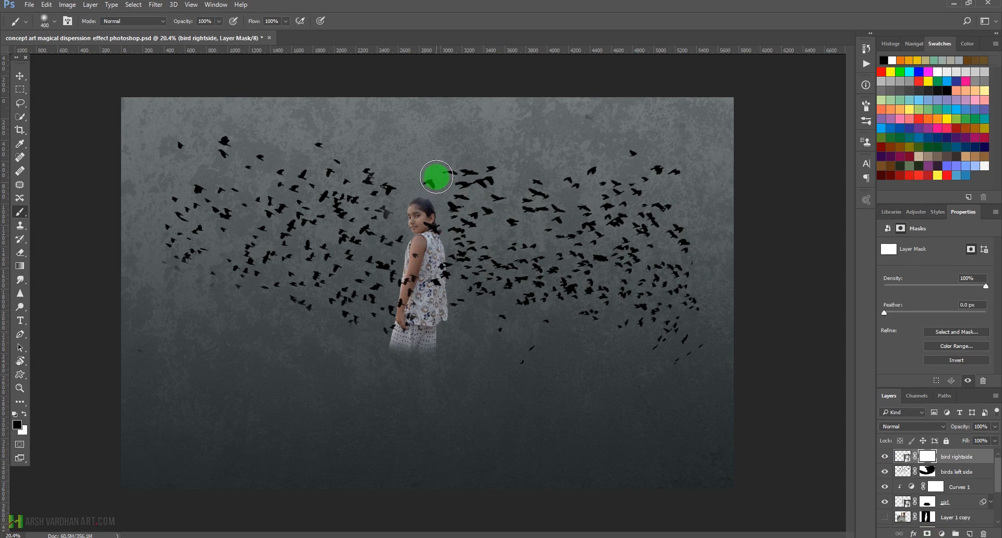
mouse_move(429, 179)
mouse_down()
mouse_move(485, 161)
mouse_move(434, 212)
mouse_move(436, 228)
mouse_move(454, 195)
mouse_move(487, 173)
mouse_move(444, 204)
mouse_up()
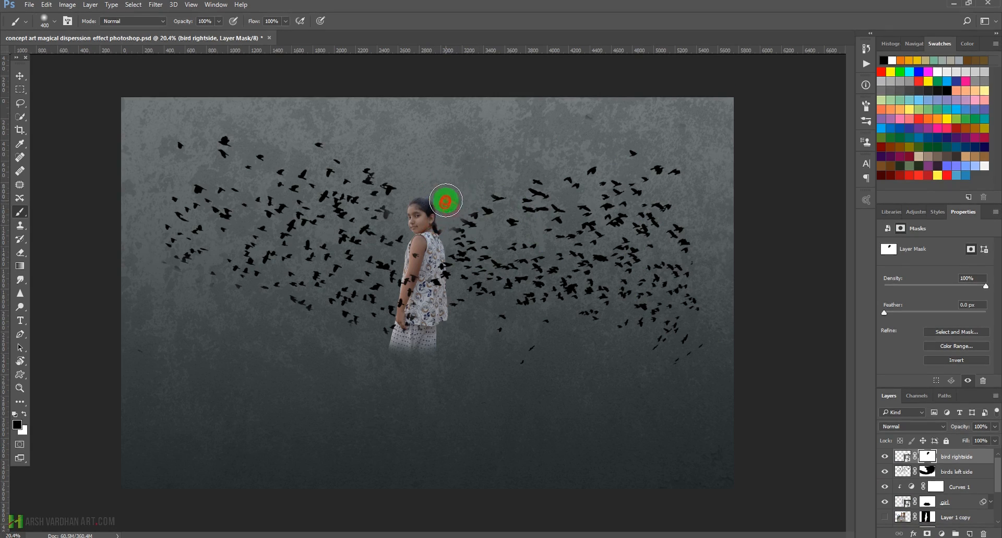
mouse_move(595, 330)
mouse_down()
mouse_move(548, 363)
mouse_move(701, 339)
mouse_move(703, 353)
mouse_move(686, 364)
mouse_move(719, 351)
mouse_move(662, 346)
mouse_move(676, 332)
mouse_move(653, 334)
mouse_move(726, 357)
mouse_move(702, 379)
mouse_move(657, 398)
mouse_up()
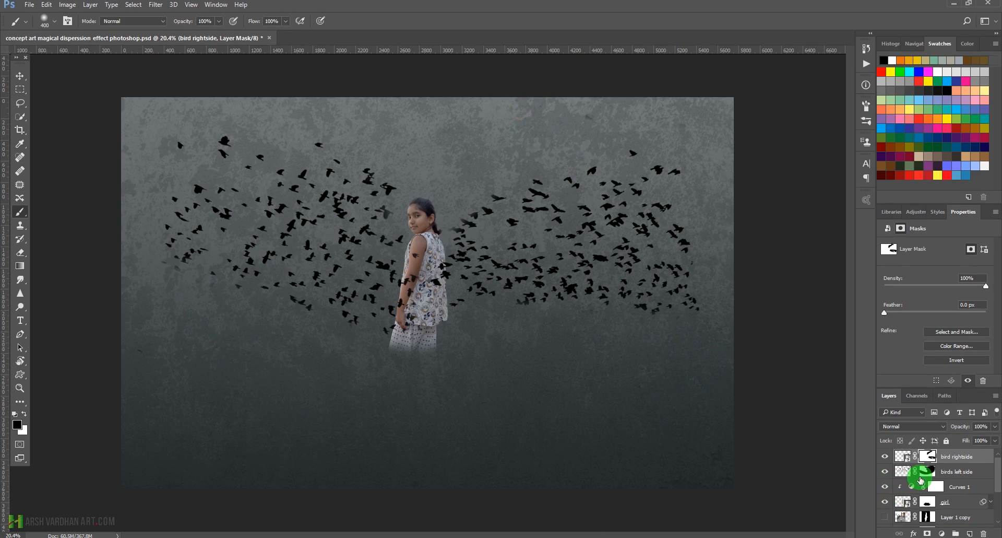
Paint out the stray birds along the left flock's lower edge on the birds left side mask with a 150 px black brush.
click(925, 472)
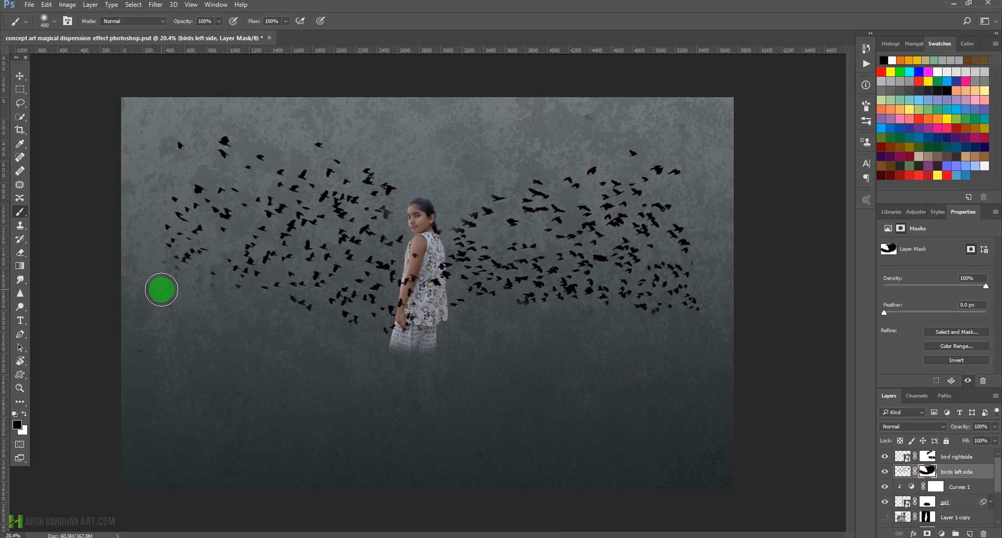
key(bracketleft)
key(bracketleft)
key(bracketleft)
key(bracketleft)
click(222, 293)
drag(222, 293, 393, 359)
Touch up the birds left side mask around the girl's body, reducing the brush to 70 px.
key(ctrl+space)
mouse_move(329, 231)
mouse_down()
mouse_move(402, 271)
mouse_move(363, 262)
mouse_up()
drag(647, 309, 677, 318)
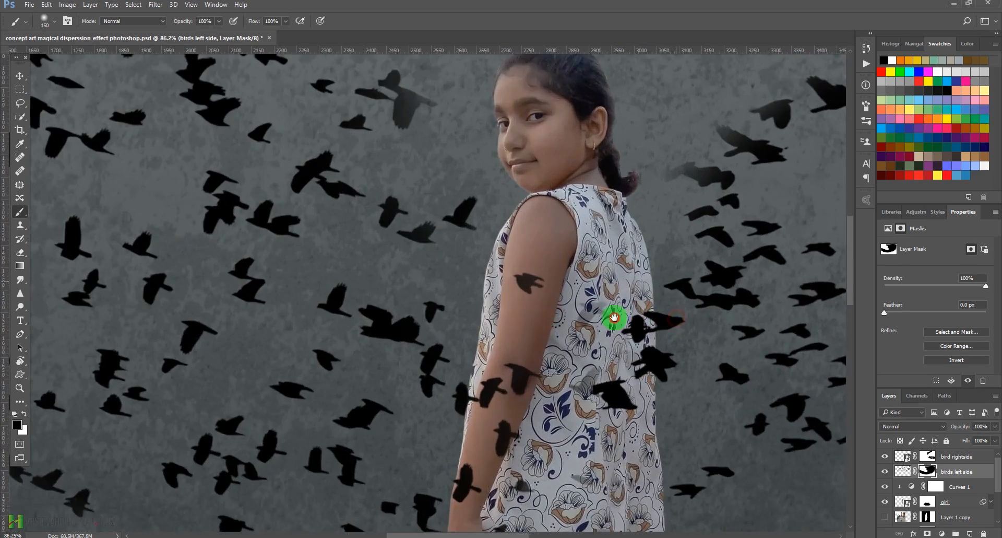
key(space)
drag(673, 283, 488, 371)
mouse_move(503, 271)
mouse_down()
mouse_move(472, 276)
mouse_move(488, 271)
mouse_up()
key(x)
key(bracketleft)
key(bracketleft)
key(bracketleft)
key(bracketleft)
key(bracketleft)
key(x)
ctrl+drag(706, 217, 631, 360)
ctrl+drag(459, 252, 472, 276)
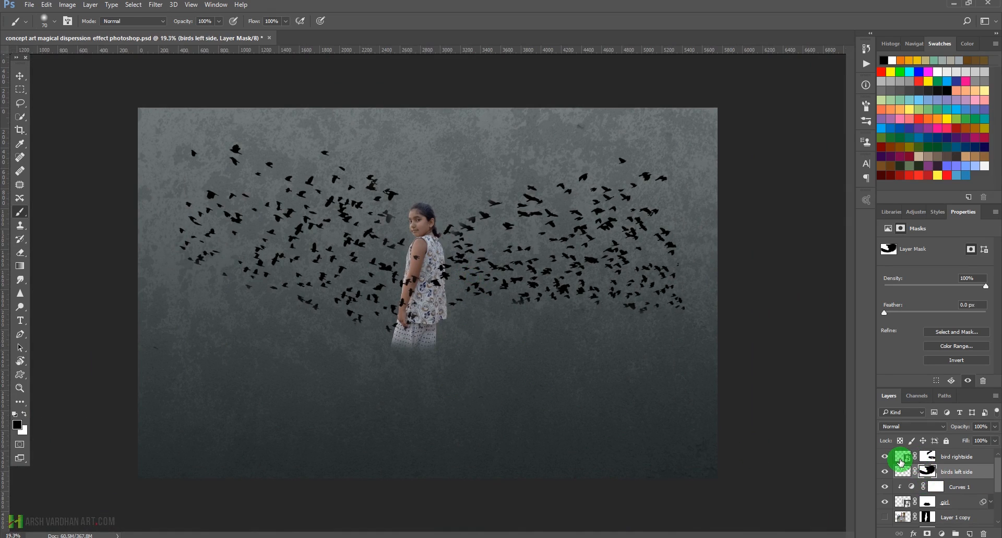
Load the bird shapes of the birds left side layer as a selection and make the girl layer's mask active.
click(902, 457)
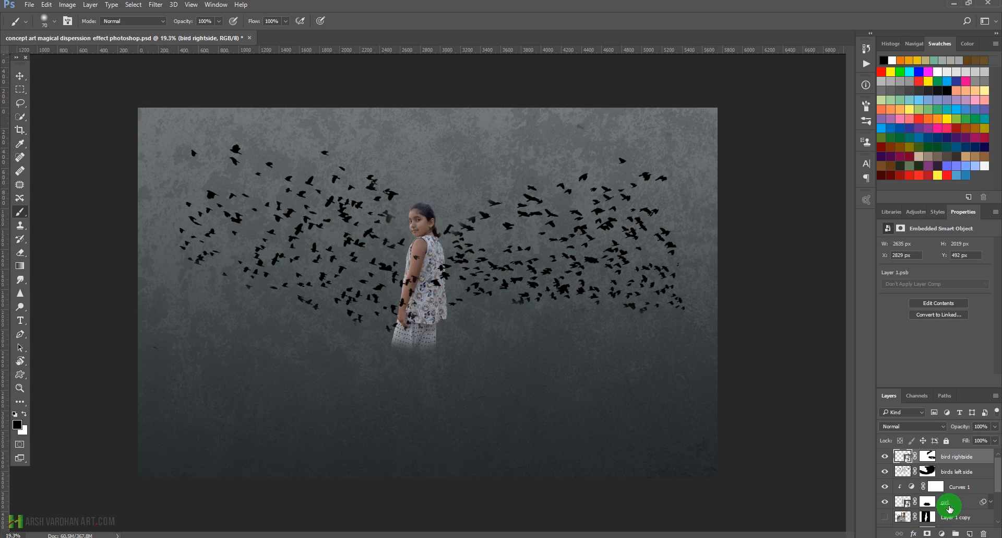
ctrl+click(902, 458)
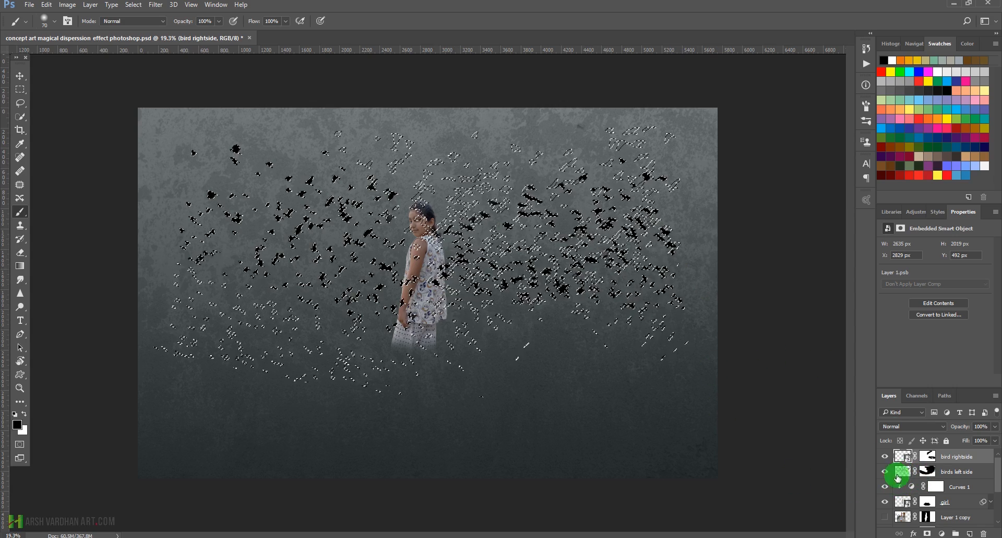
mouse_move(552, 355)
mouse_down()
mouse_move(568, 365)
mouse_move(555, 362)
mouse_up()
scroll(963, 504, down, 1)
click(894, 487)
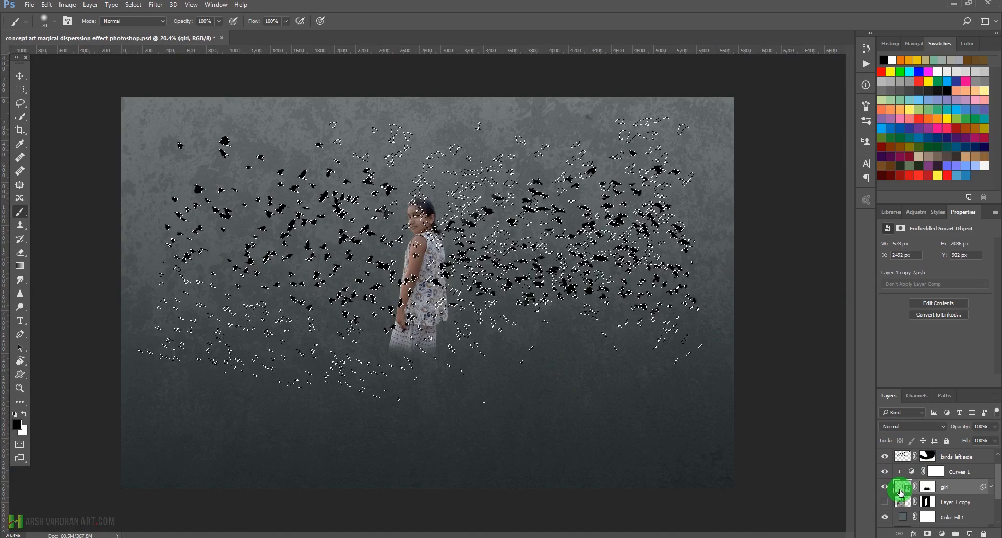
click(934, 491)
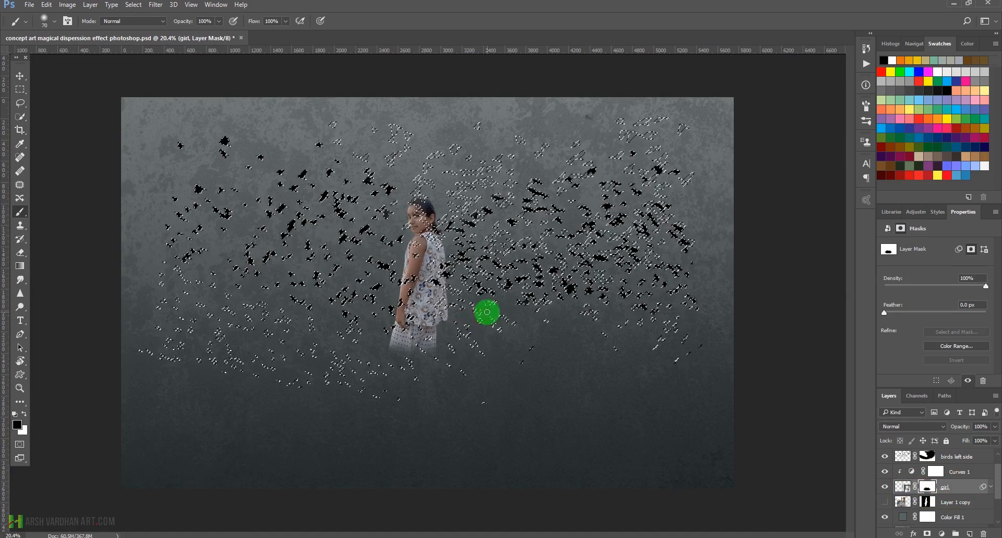
Paint the girl's mask black inside the bird selection over her arm, dress and trousers with a 250 px brush, and deselect.
drag(426, 265, 464, 292)
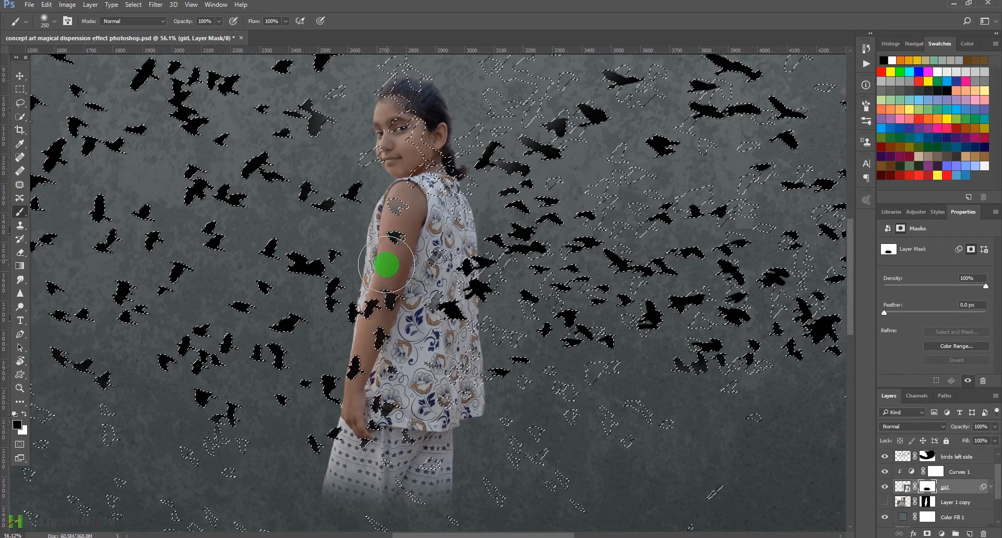
drag(389, 255, 395, 291)
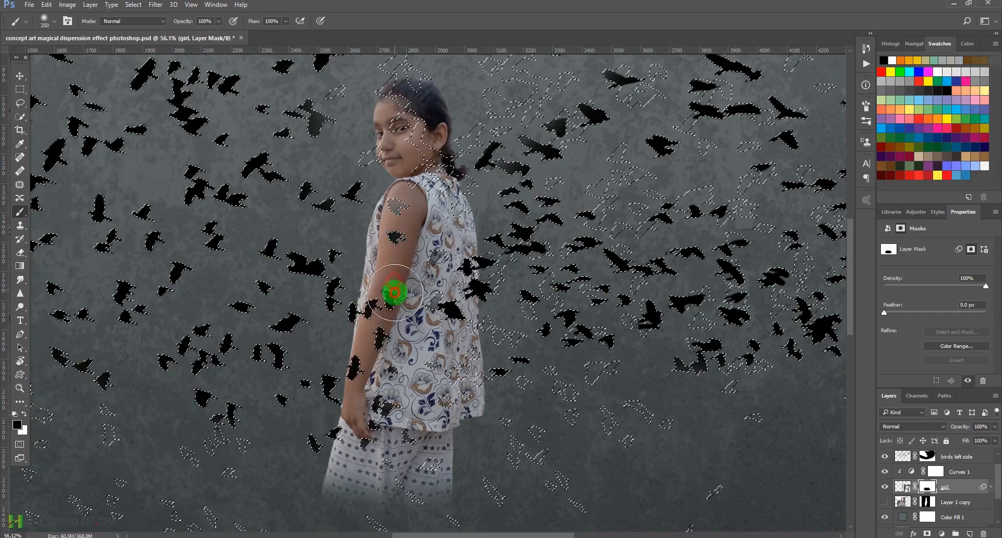
drag(414, 354, 463, 336)
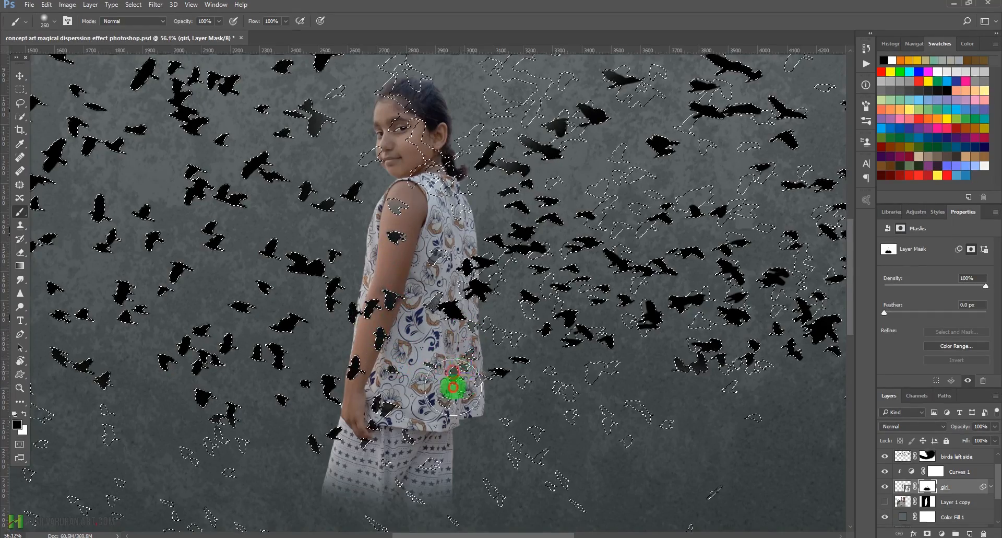
mouse_move(470, 389)
mouse_down()
mouse_move(394, 383)
mouse_move(370, 429)
mouse_move(324, 426)
mouse_move(408, 412)
mouse_move(347, 406)
mouse_move(358, 382)
mouse_move(353, 370)
mouse_move(336, 388)
mouse_move(363, 379)
mouse_move(345, 393)
mouse_move(368, 377)
mouse_move(423, 464)
mouse_move(471, 348)
mouse_move(473, 203)
mouse_move(448, 251)
mouse_move(408, 254)
mouse_move(360, 325)
mouse_move(365, 393)
mouse_move(404, 471)
mouse_move(433, 433)
mouse_move(640, 472)
mouse_up()
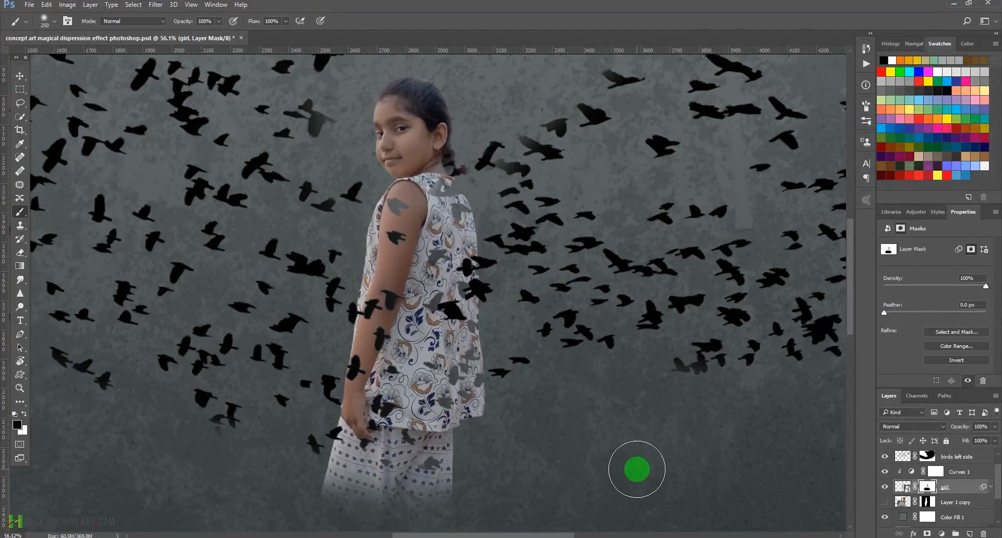
key(ctrl+d)
drag(629, 364, 501, 347)
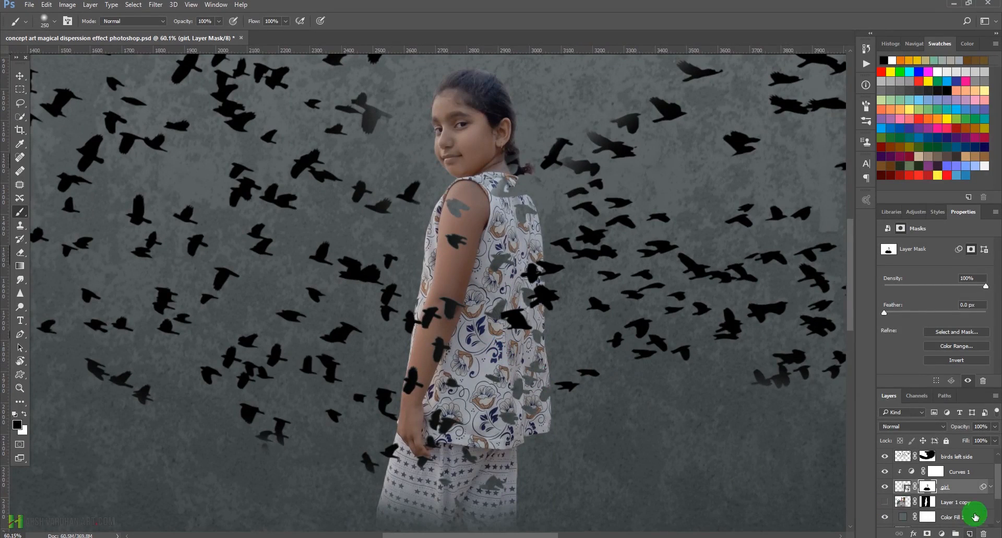
Reload the birds left side shapes as a selection and hide that layer to inspect the cutouts in the girl.
scroll(916, 487, up, 1)
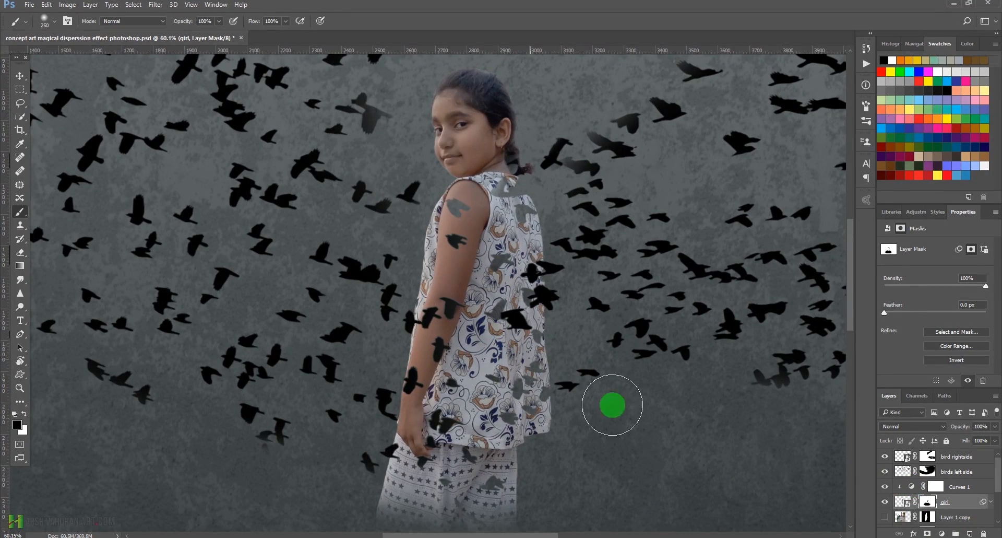
ctrl+click(903, 471)
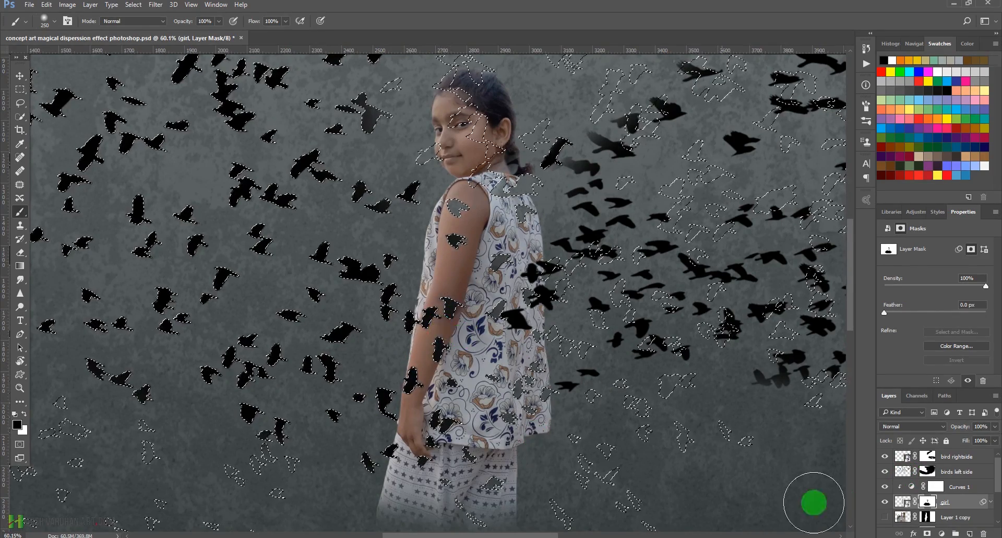
click(885, 502)
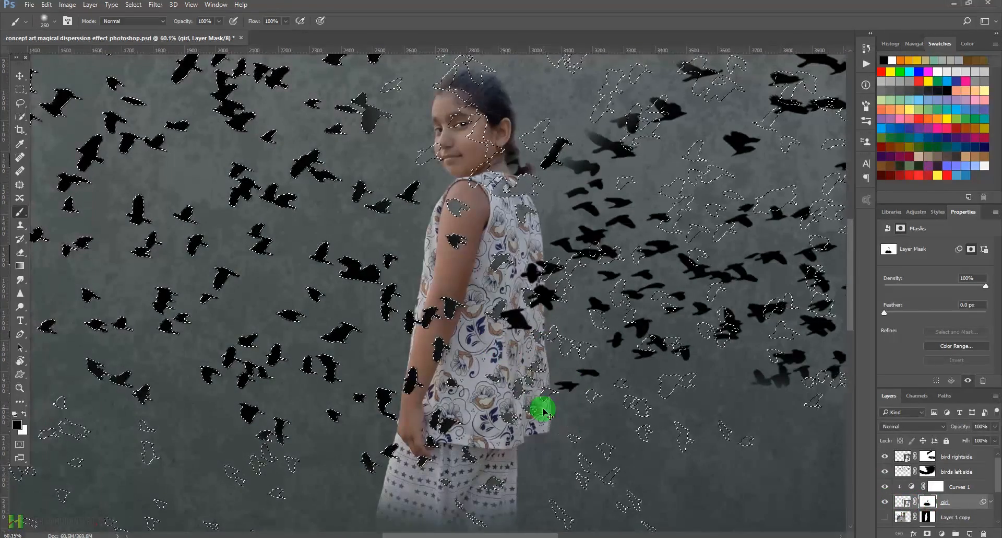
click(926, 502)
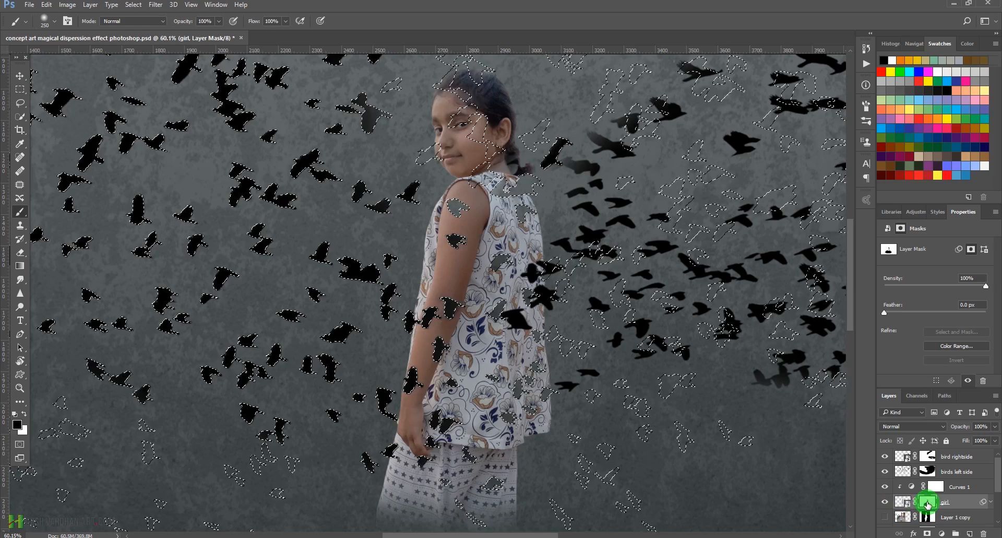
click(883, 471)
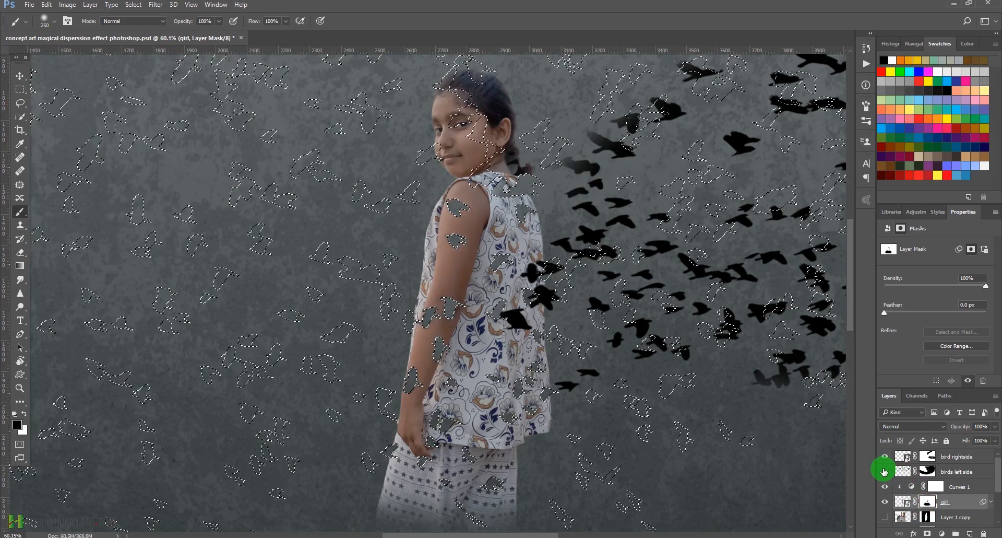
Paint over the bird-shaped cutouts on the girl's arm in her mask, show the birds left side layer again and deselect.
click(404, 331)
drag(447, 316, 438, 312)
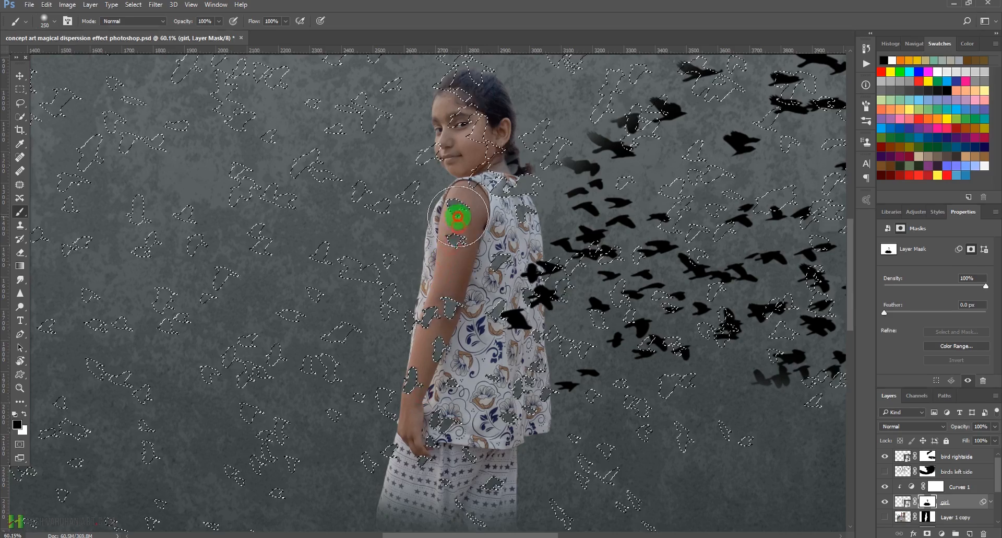
click(418, 386)
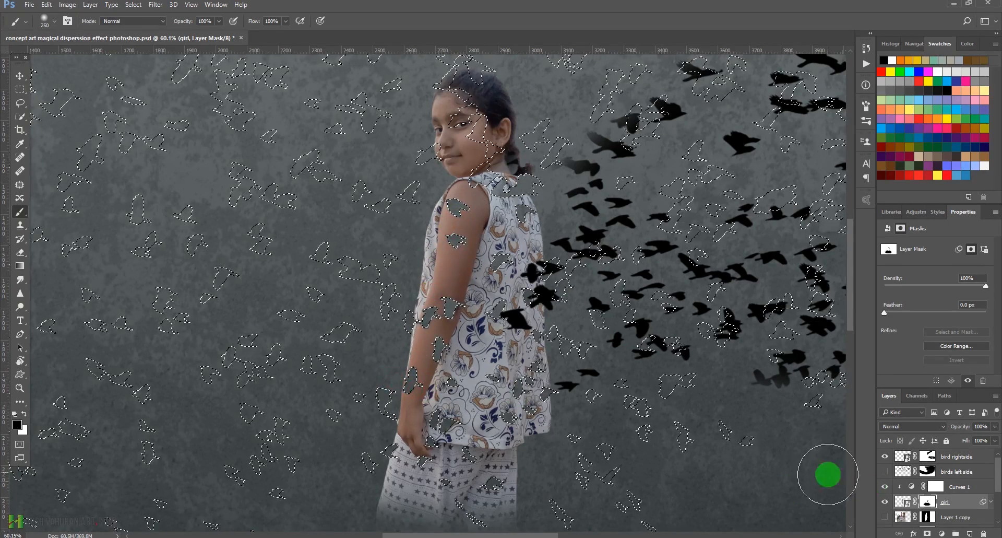
click(884, 471)
click(566, 342)
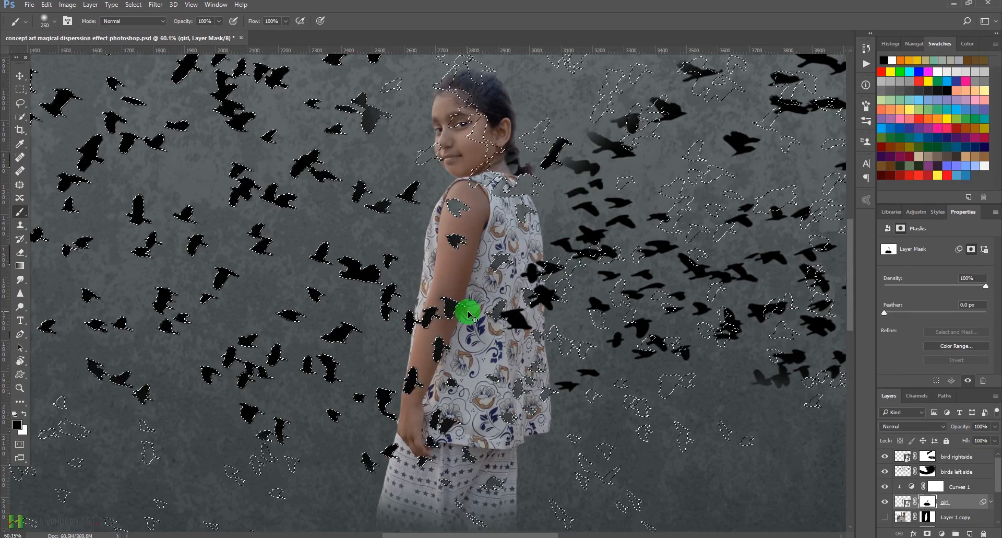
drag(618, 315, 560, 351)
mouse_move(434, 315)
mouse_down()
mouse_move(450, 324)
mouse_move(448, 253)
mouse_move(489, 282)
mouse_move(457, 302)
mouse_move(477, 316)
mouse_move(459, 320)
mouse_move(477, 328)
mouse_up()
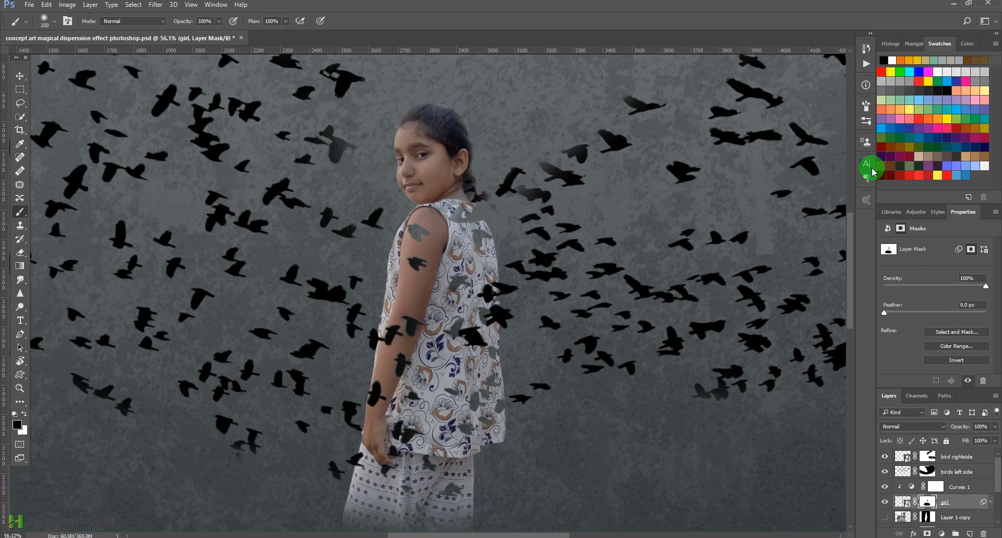
Try the rough 200 px brush preset on the girl's mask at the back of her dress and undo the stroke.
click(866, 107)
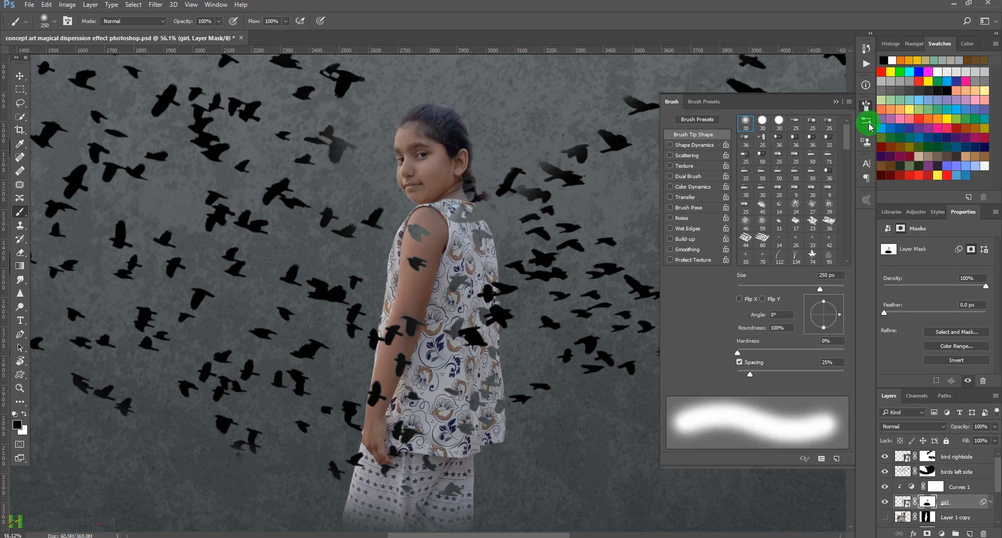
click(866, 121)
mouse_move(849, 178)
mouse_down()
mouse_move(866, 224)
mouse_move(857, 451)
mouse_up()
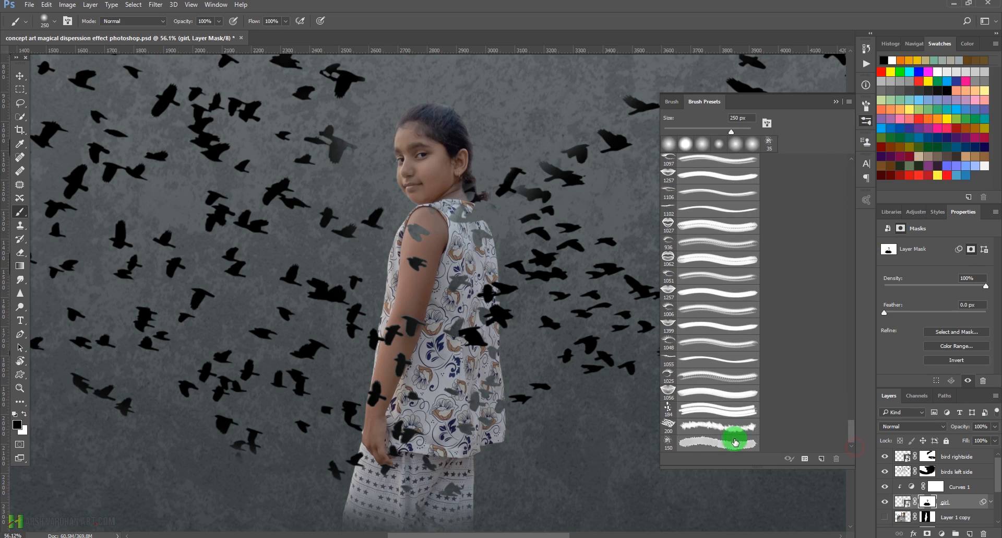
click(731, 428)
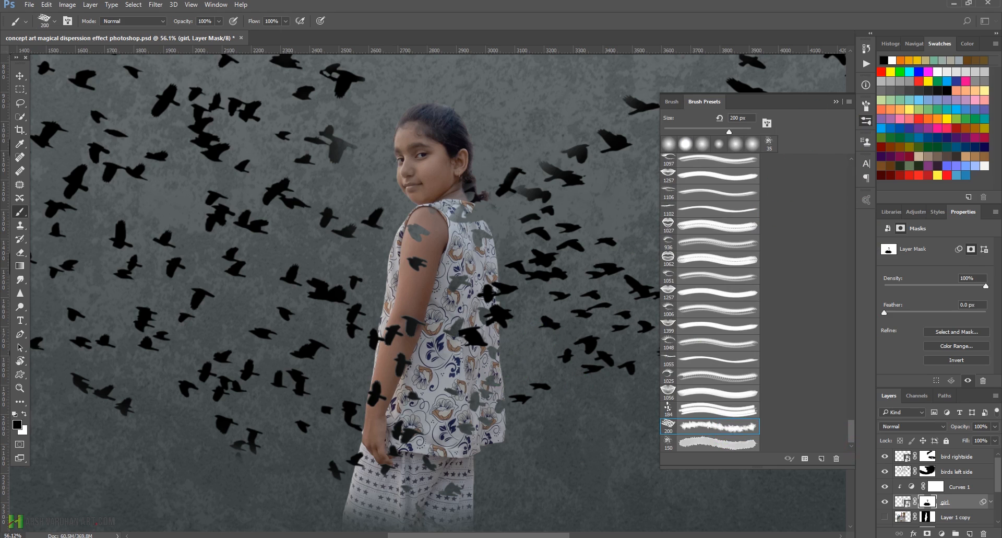
mouse_move(500, 357)
mouse_down()
mouse_move(481, 352)
mouse_move(487, 331)
mouse_move(537, 360)
mouse_up()
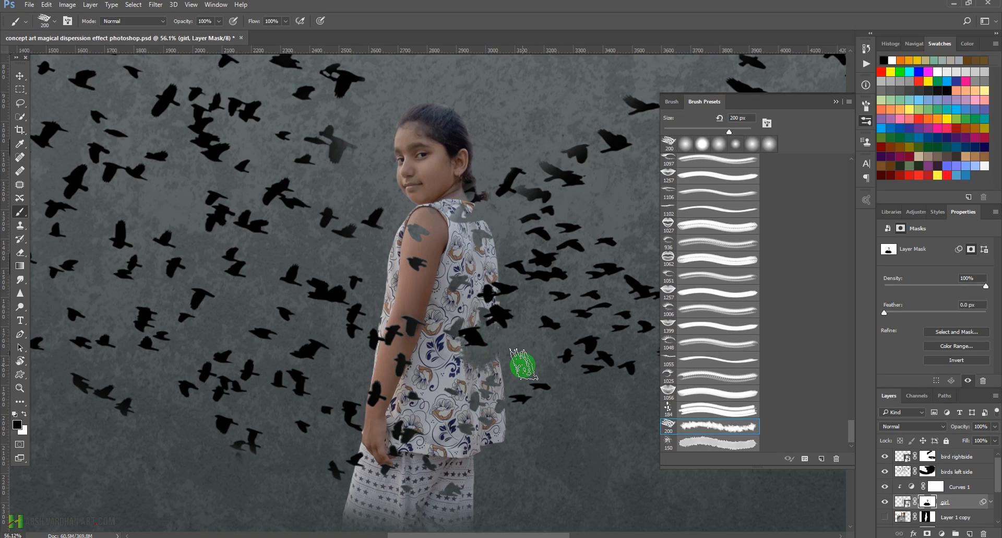
key(ctrl+z)
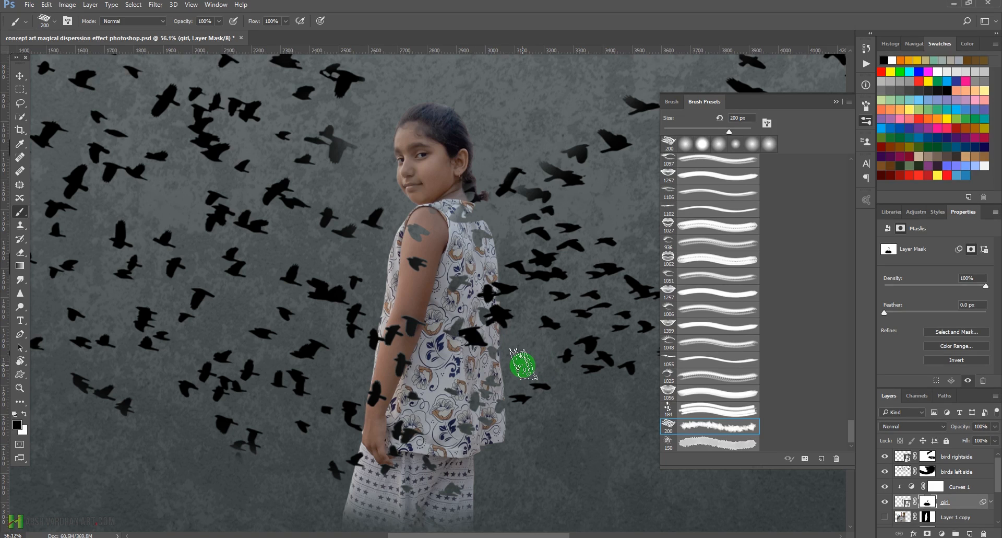
Reduce the rough brush to 35 px for the edge of the girl's dress.
key(bracketleft)
key(bracketleft)
key(bracketleft)
key(bracketleft)
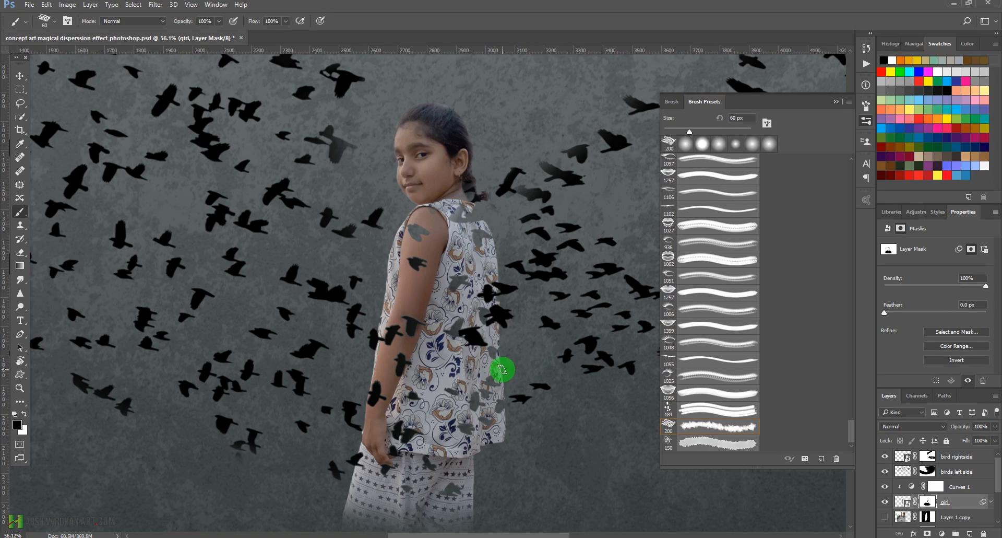
key(bracketleft)
key(bracketleft)
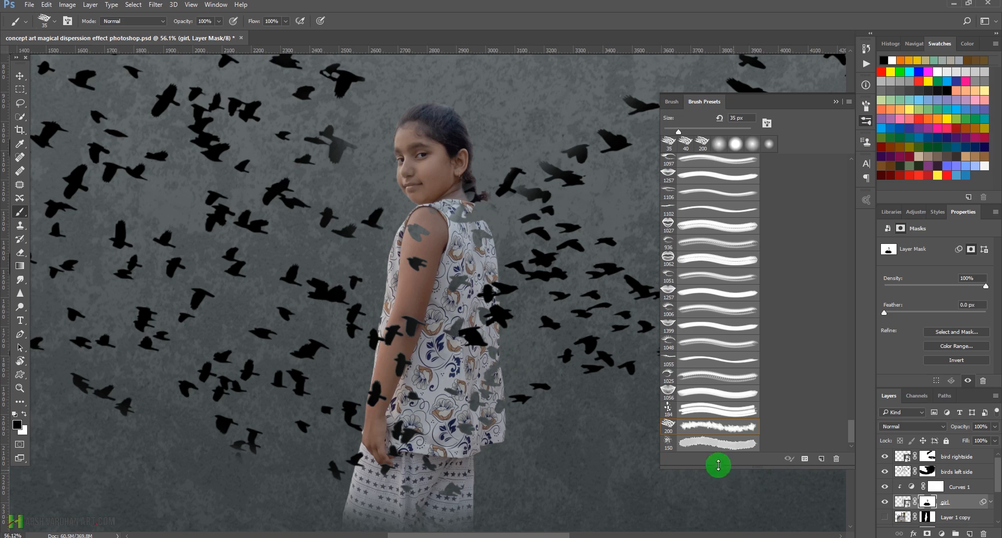
Choose the grainy 150 px brush preset and reduce its size to 60 px.
click(707, 441)
key(bracketleft)
key(bracketleft)
key(bracketleft)
key(bracketleft)
key(bracketleft)
key(bracketleft)
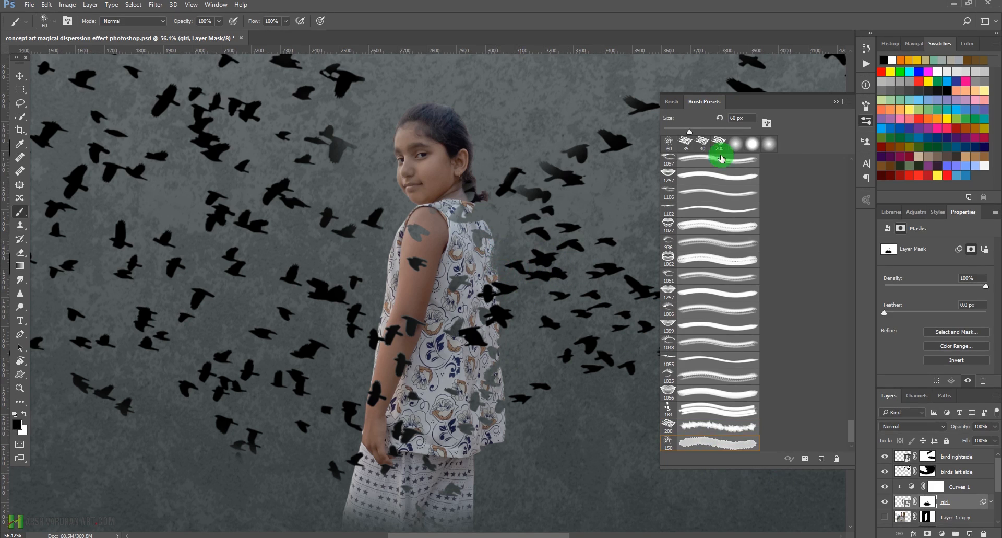
Enable Scattering for the brush on both axes with a scatter of 676%.
click(869, 111)
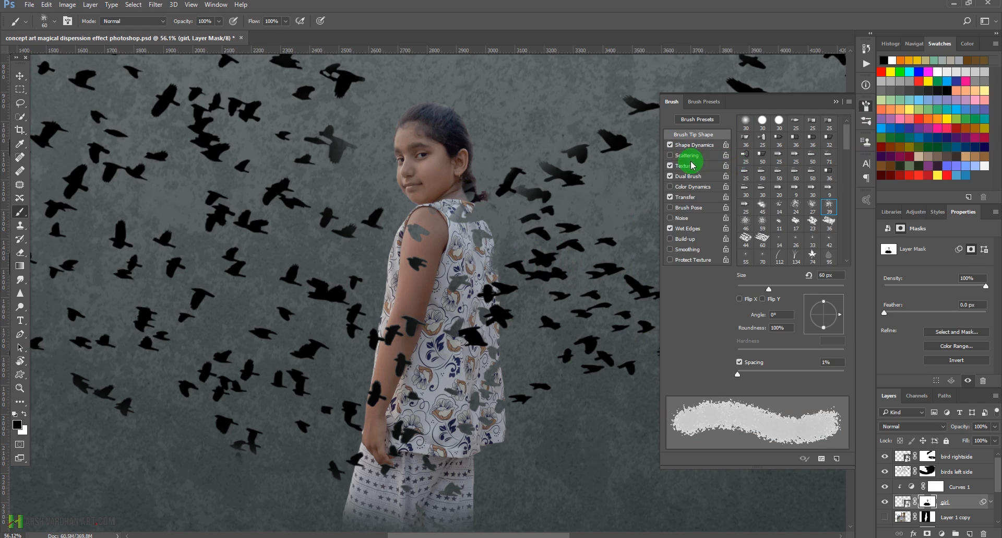
click(684, 157)
drag(736, 130, 771, 132)
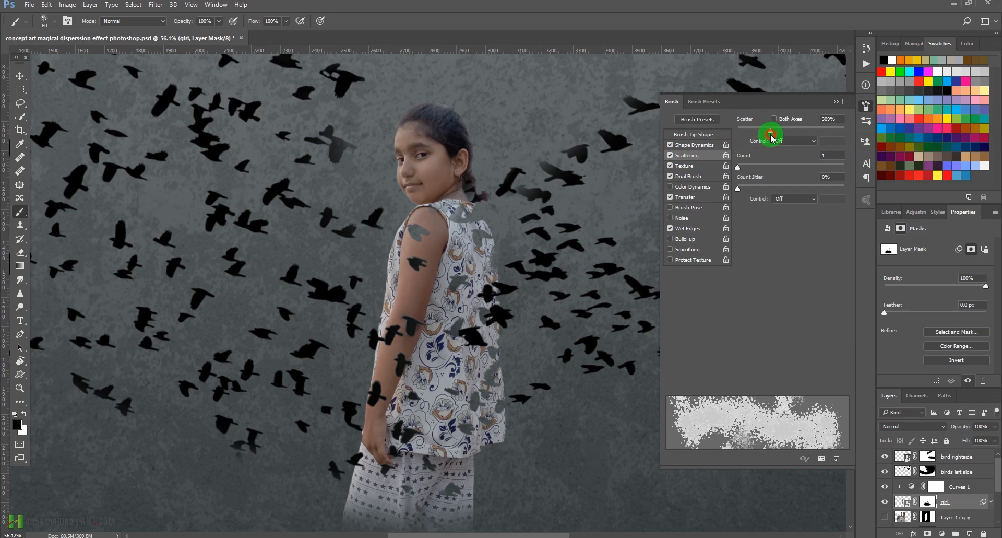
click(774, 119)
drag(737, 166, 737, 166)
mouse_move(772, 130)
mouse_down()
mouse_move(835, 134)
mouse_move(798, 135)
mouse_move(810, 138)
mouse_up()
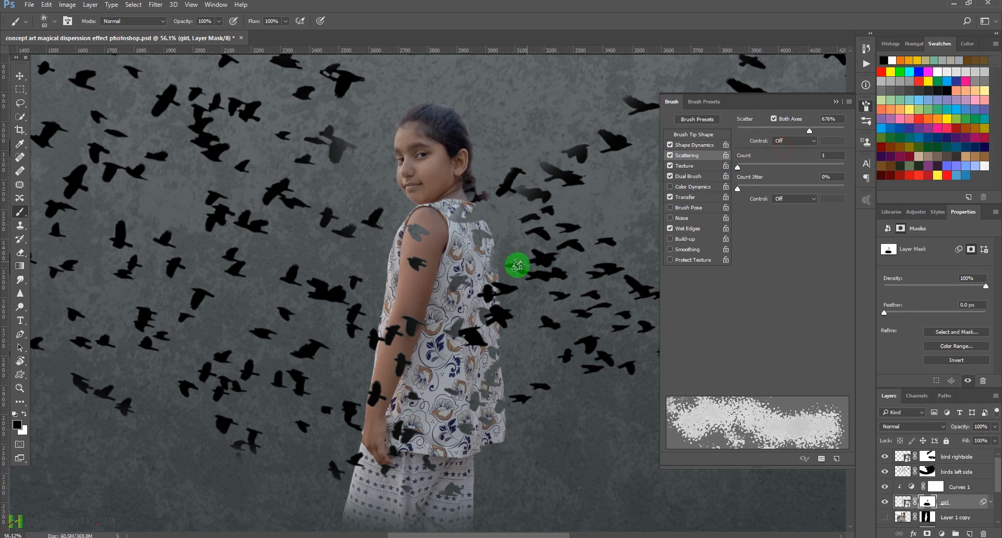
Break up the girl layer's mask with scattered black grain along the lower back of her dress, her front edge and her arm.
mouse_move(527, 380)
mouse_down()
mouse_move(492, 397)
mouse_move(506, 395)
mouse_move(504, 385)
mouse_move(513, 435)
mouse_up()
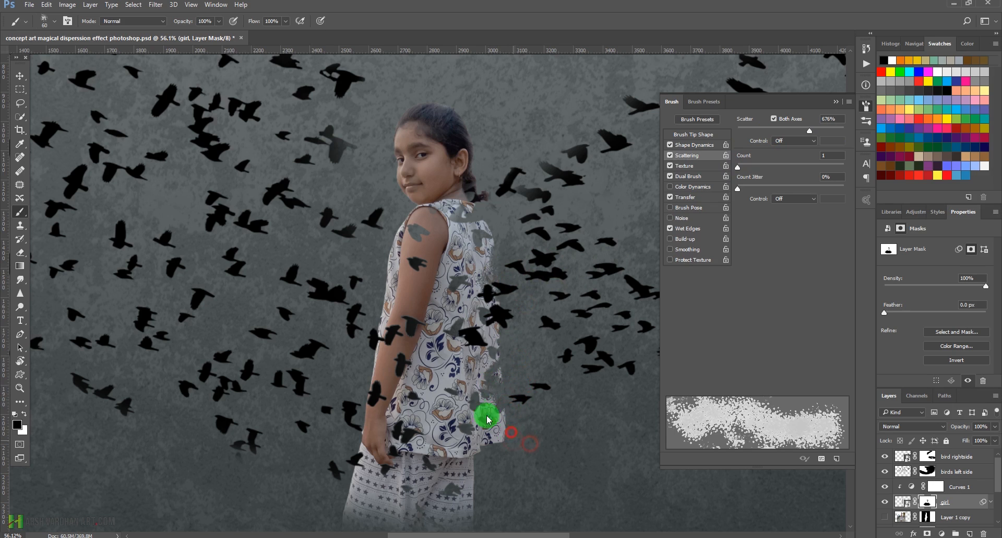
mouse_move(380, 309)
mouse_down()
mouse_move(369, 344)
mouse_move(378, 349)
mouse_move(354, 363)
mouse_move(374, 356)
mouse_move(350, 379)
mouse_move(368, 373)
mouse_move(339, 387)
mouse_up()
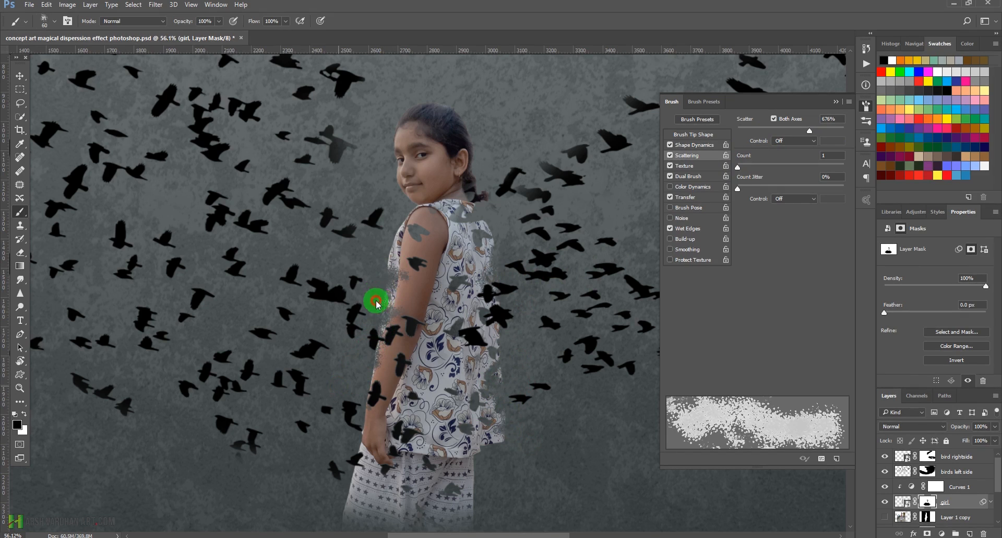
click(396, 256)
click(398, 238)
mouse_move(414, 264)
mouse_down()
mouse_move(416, 282)
mouse_move(401, 298)
mouse_up()
click(402, 333)
mouse_move(402, 333)
mouse_down()
mouse_move(376, 347)
mouse_move(370, 382)
mouse_move(378, 316)
mouse_up()
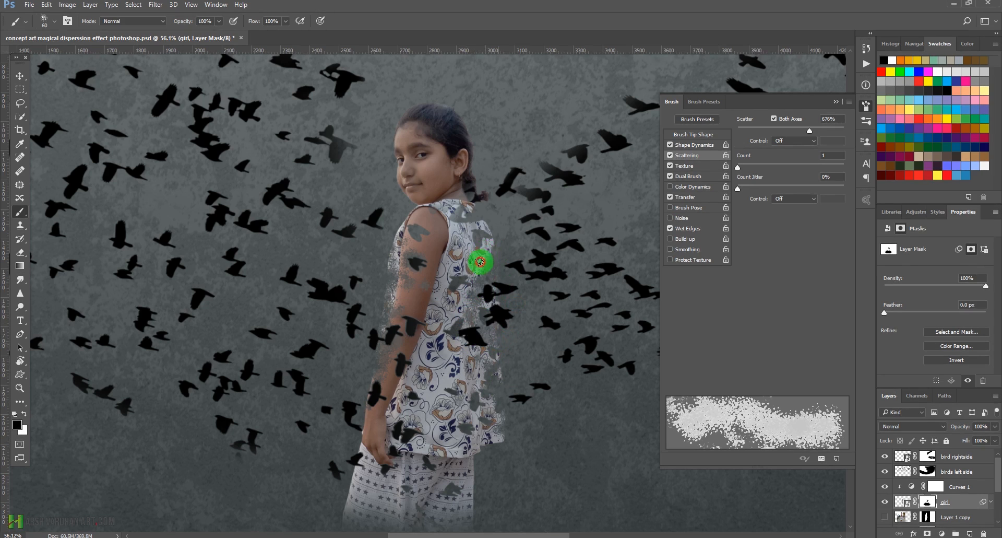
Scatter more black grain on the girl's mask along the upper back of her dress and around her arm and shoulder.
mouse_move(482, 245)
mouse_down()
mouse_move(474, 228)
mouse_move(501, 253)
mouse_move(480, 353)
mouse_move(499, 372)
mouse_move(335, 325)
mouse_up()
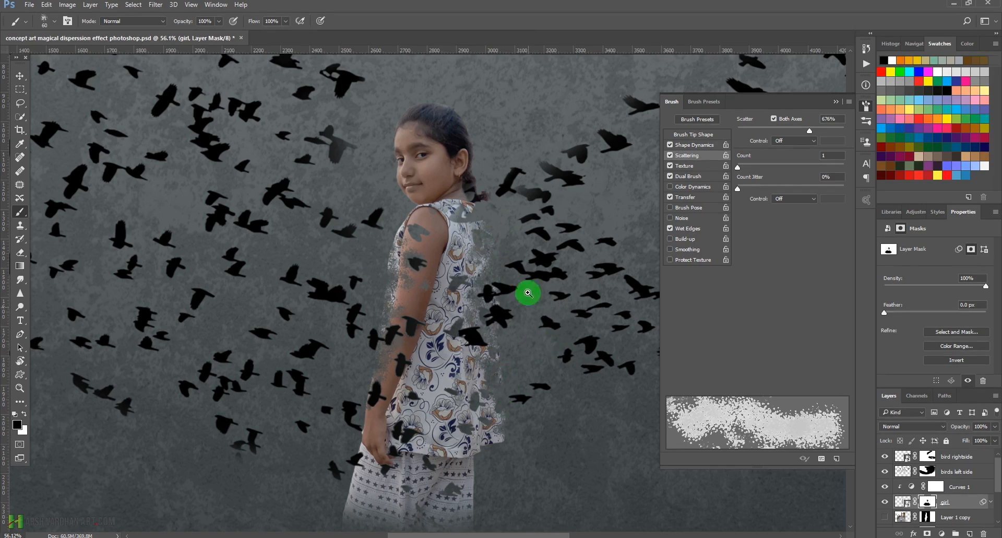
drag(528, 317, 483, 284)
drag(431, 305, 451, 317)
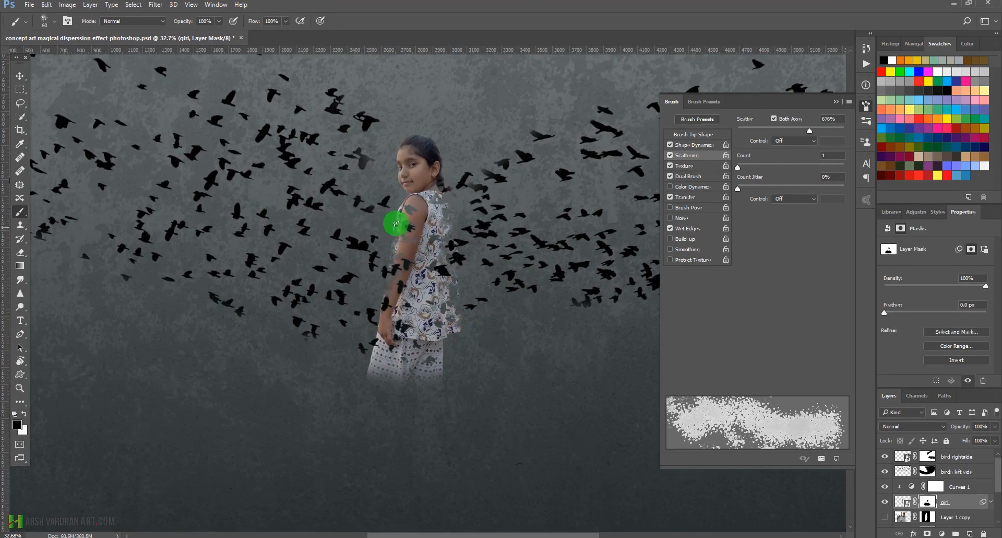
drag(395, 216, 391, 233)
drag(428, 301, 418, 231)
drag(482, 264, 462, 263)
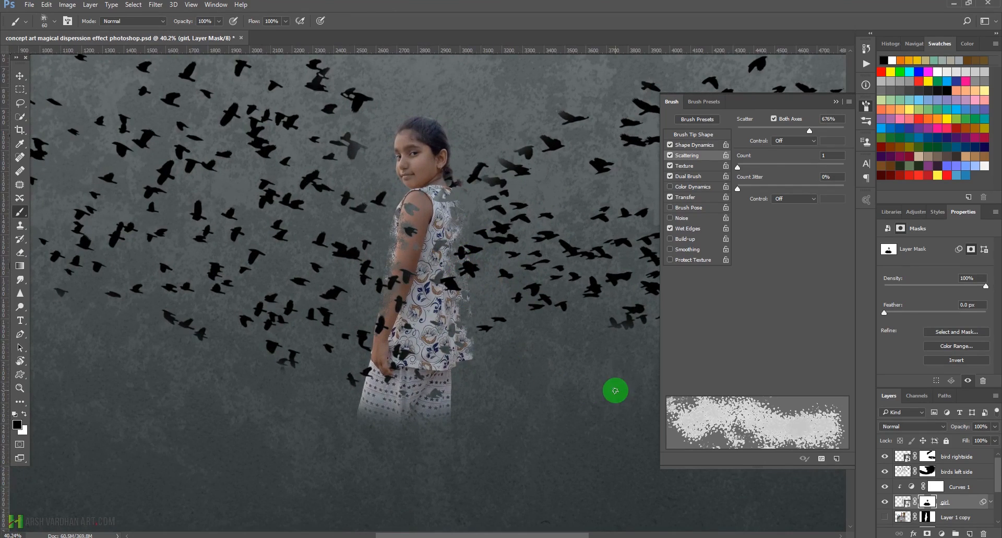
Duplicate the girl layer and place the copy directly below the original.
click(900, 502)
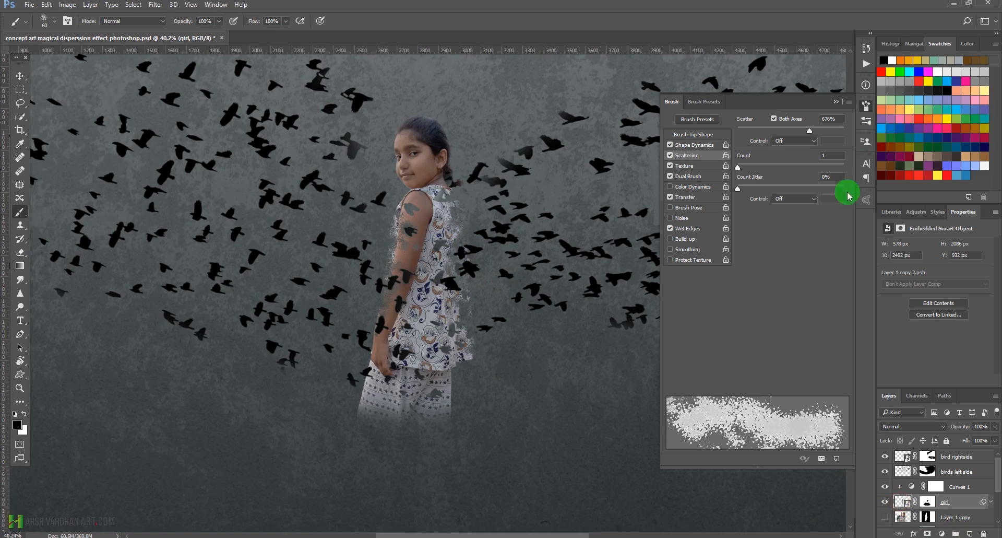
click(866, 106)
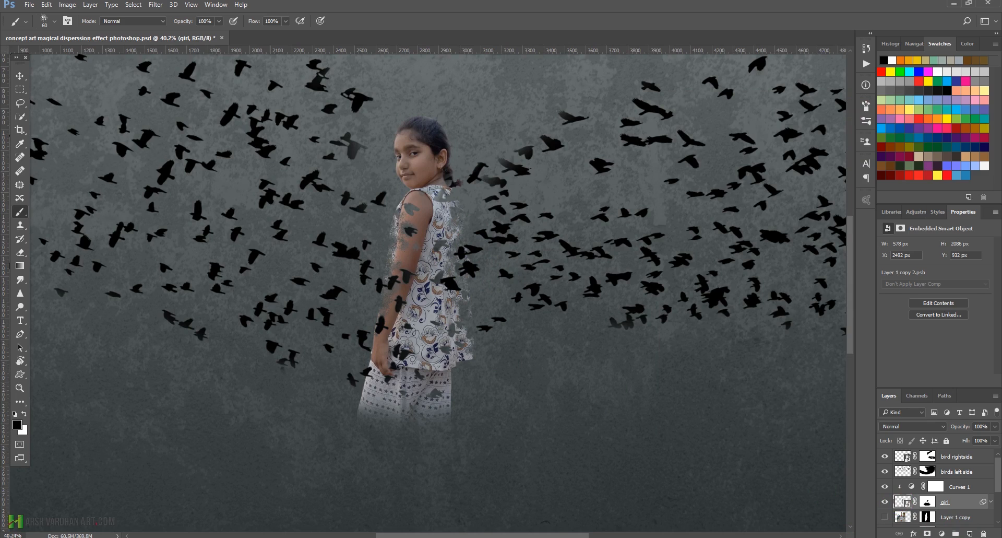
click(674, 467)
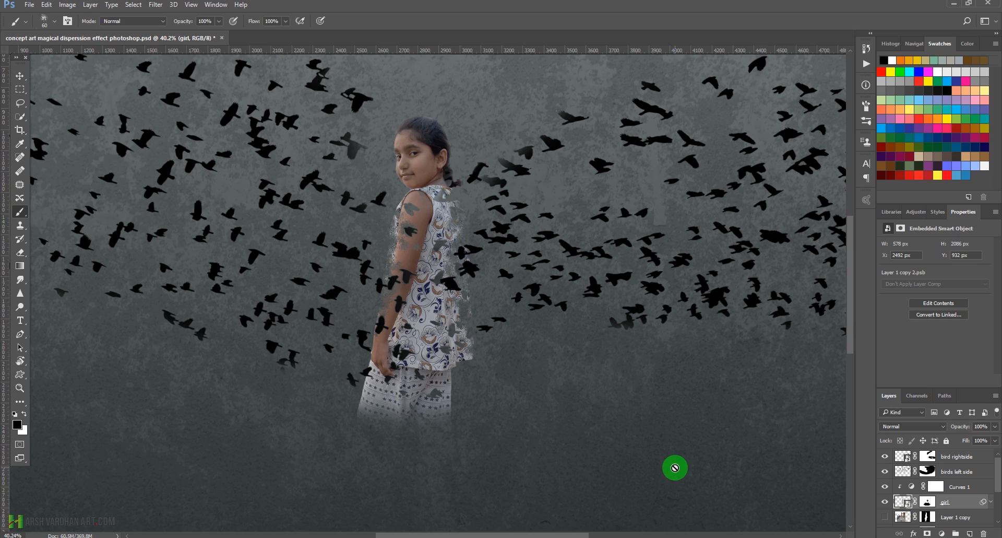
key(ctrl+j)
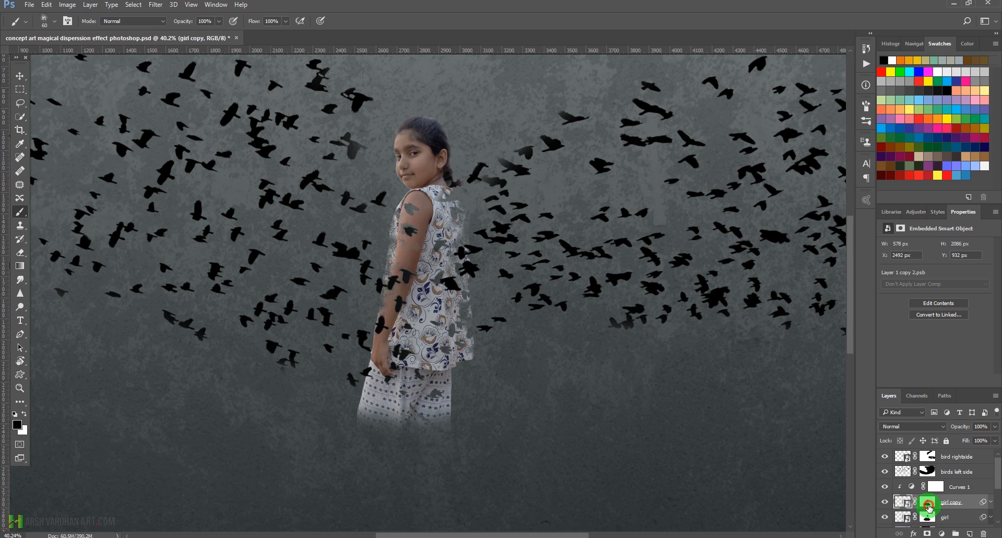
click(926, 503)
click(902, 516)
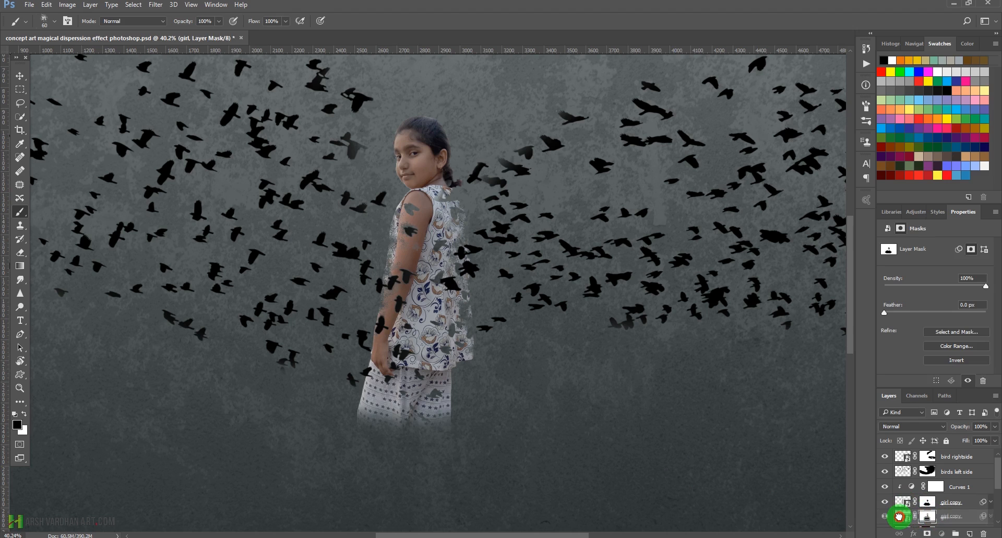
click(946, 519)
drag(902, 502, 903, 522)
Disable the girl copy layer's mask and convert the layer to a smart object, comparing it hidden and shown.
click(927, 516)
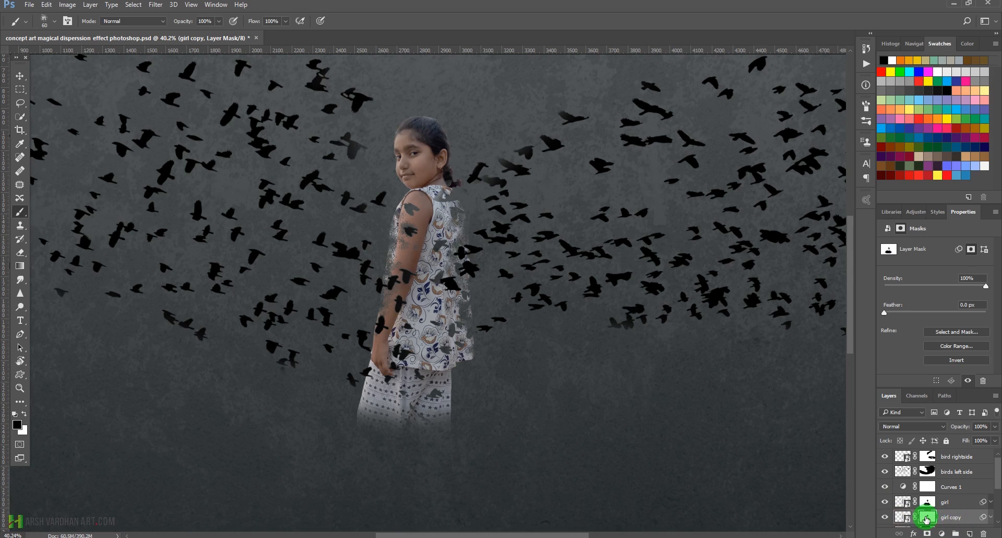
shift+click(928, 517)
scroll(934, 519, down, 2)
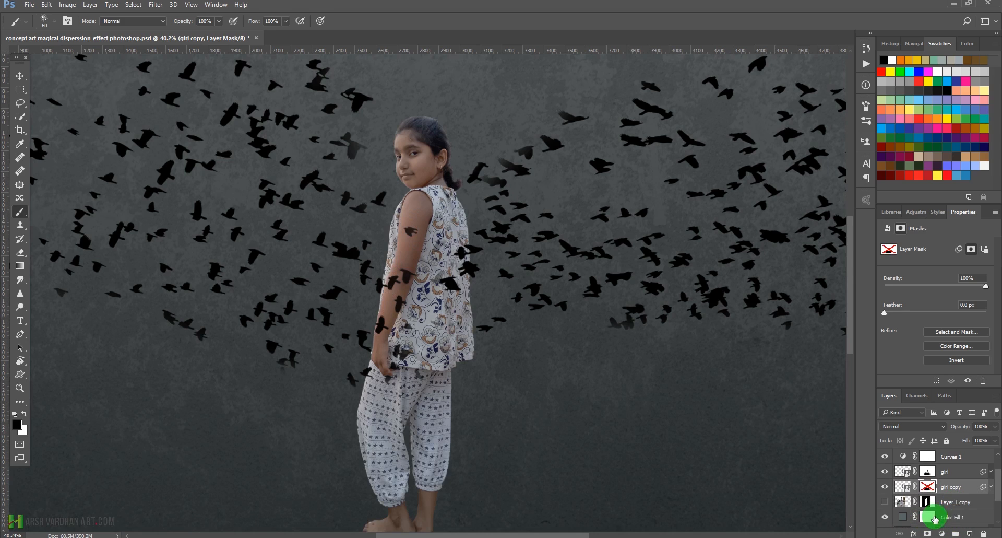
click(903, 488)
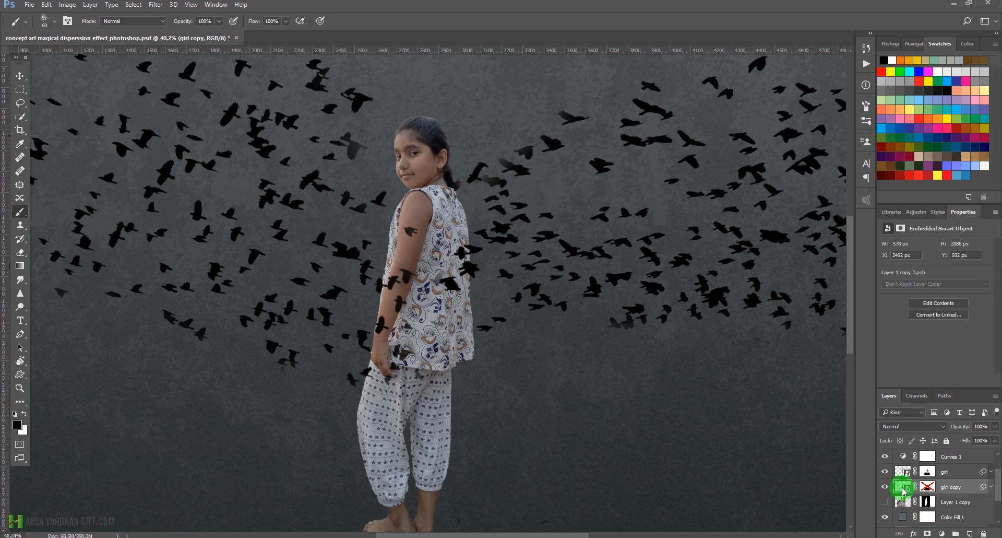
key(F2)
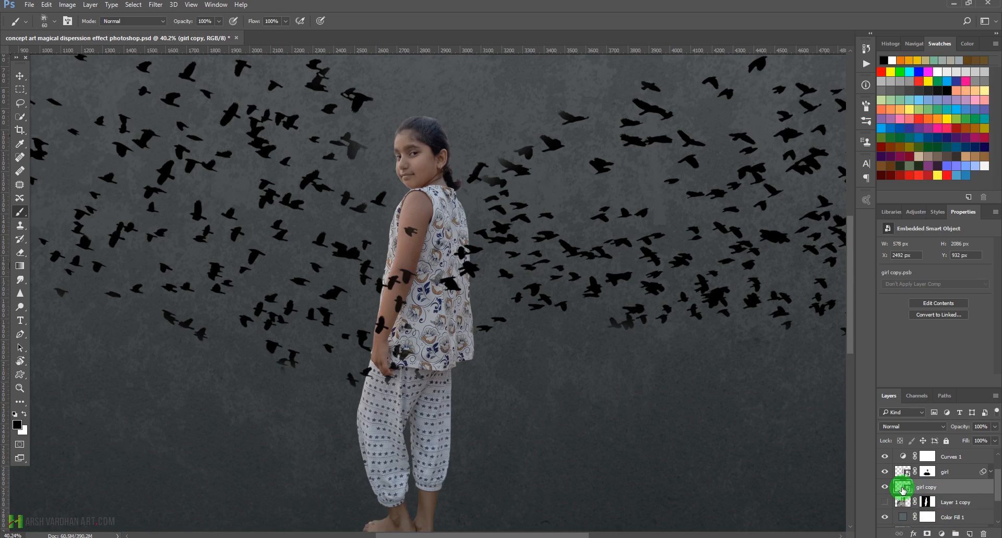
click(885, 487)
click(884, 487)
click(885, 487)
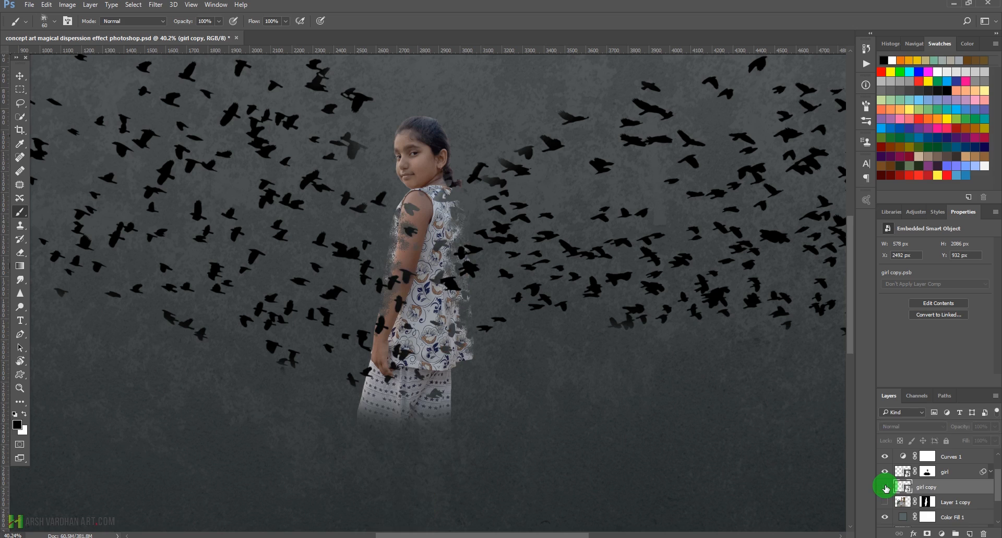
click(885, 487)
click(885, 487)
click(884, 487)
Liquify the girl copy with a size 500 Forward Warp brush, pulling her arm and dress far outward on both sides.
click(156, 4)
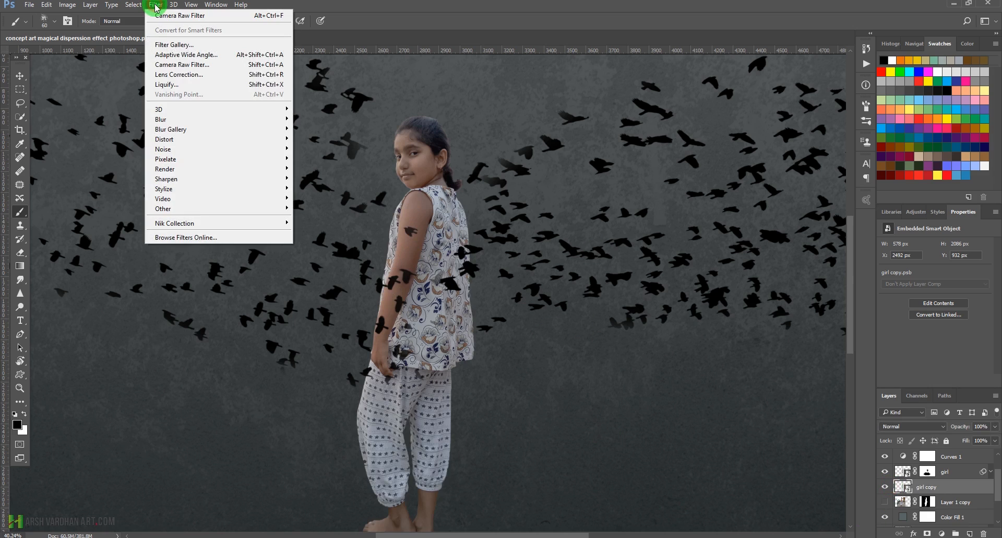
click(167, 84)
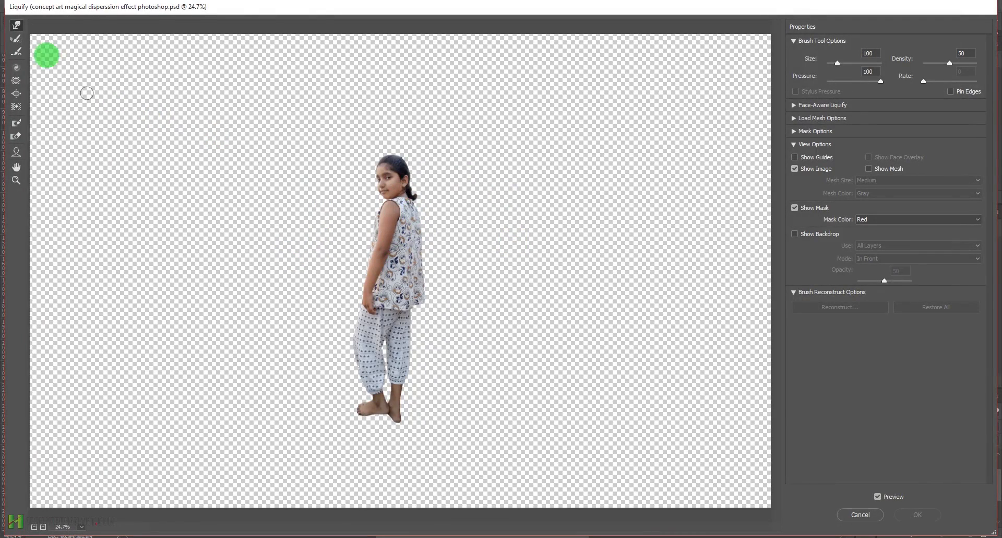
click(17, 26)
click(352, 215)
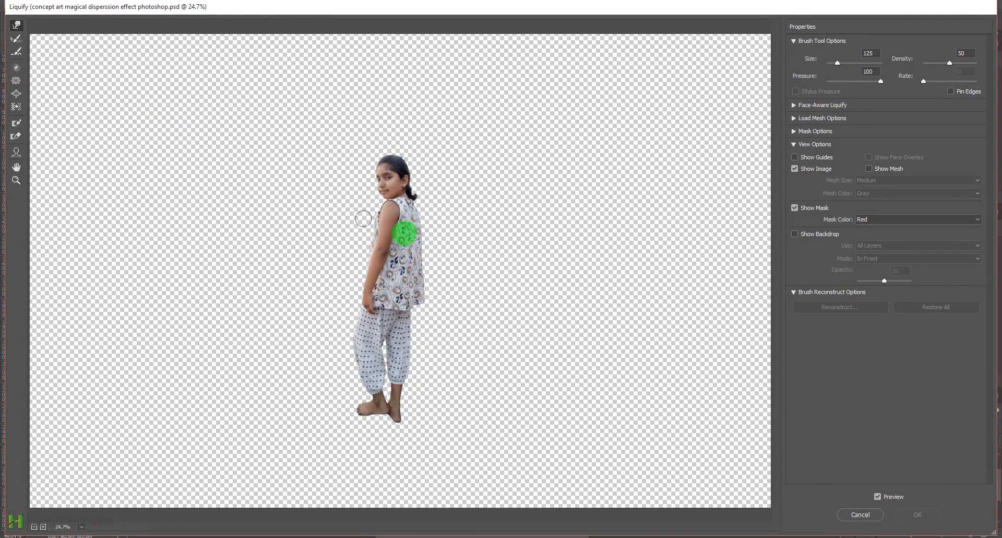
mouse_move(414, 236)
mouse_down()
mouse_move(436, 230)
mouse_move(421, 253)
mouse_move(443, 256)
mouse_move(395, 272)
mouse_move(360, 254)
mouse_move(383, 233)
mouse_move(365, 223)
mouse_move(374, 222)
mouse_move(372, 260)
mouse_move(358, 293)
mouse_move(373, 311)
mouse_move(352, 318)
mouse_move(349, 295)
mouse_move(344, 302)
mouse_move(430, 296)
mouse_move(445, 239)
mouse_move(460, 227)
mouse_move(465, 243)
mouse_move(453, 253)
mouse_move(476, 255)
mouse_move(473, 268)
mouse_move(435, 272)
mouse_move(419, 233)
mouse_move(467, 214)
mouse_move(422, 218)
mouse_move(450, 206)
mouse_move(383, 224)
mouse_move(350, 211)
mouse_move(369, 245)
mouse_move(311, 304)
mouse_move(309, 287)
mouse_move(342, 276)
mouse_move(320, 267)
mouse_move(353, 239)
mouse_move(329, 248)
mouse_move(341, 217)
mouse_move(354, 239)
mouse_move(298, 243)
mouse_move(378, 224)
mouse_move(369, 213)
mouse_move(331, 291)
mouse_move(316, 253)
mouse_move(360, 279)
mouse_move(425, 295)
mouse_move(461, 274)
mouse_move(459, 251)
mouse_move(487, 244)
mouse_move(459, 217)
mouse_move(425, 213)
mouse_move(405, 262)
mouse_up()
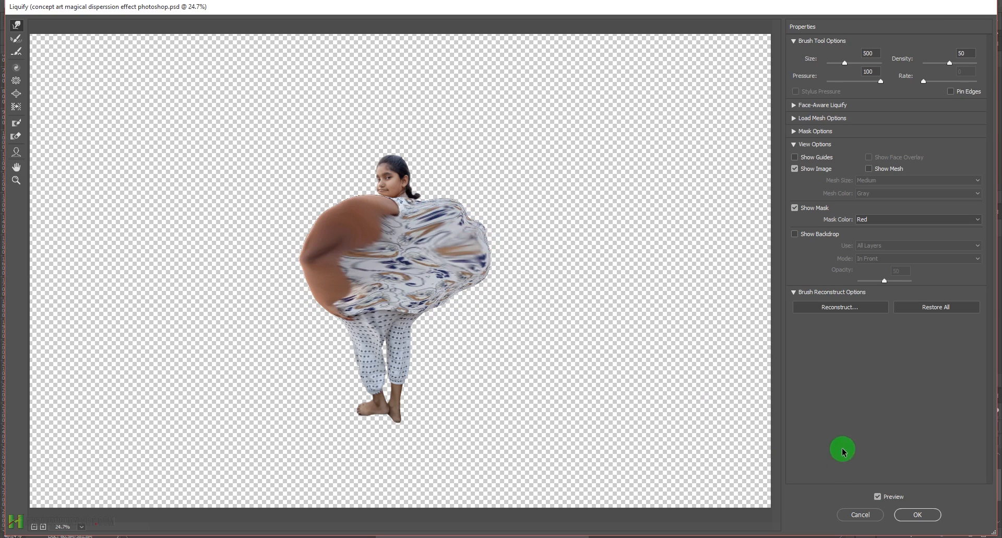
click(914, 513)
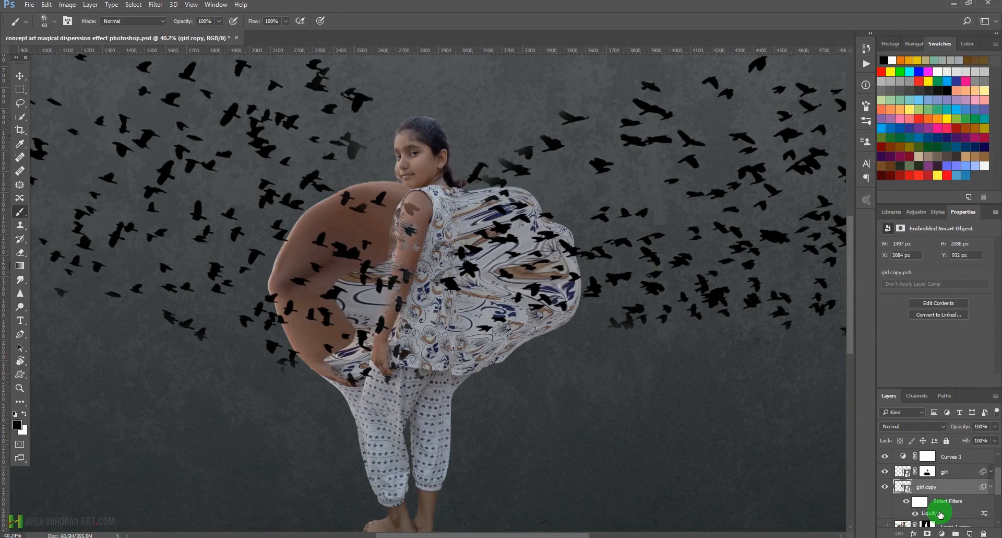
Add a black hide-all mask to the girl copy layer and make white the foreground colour.
click(990, 486)
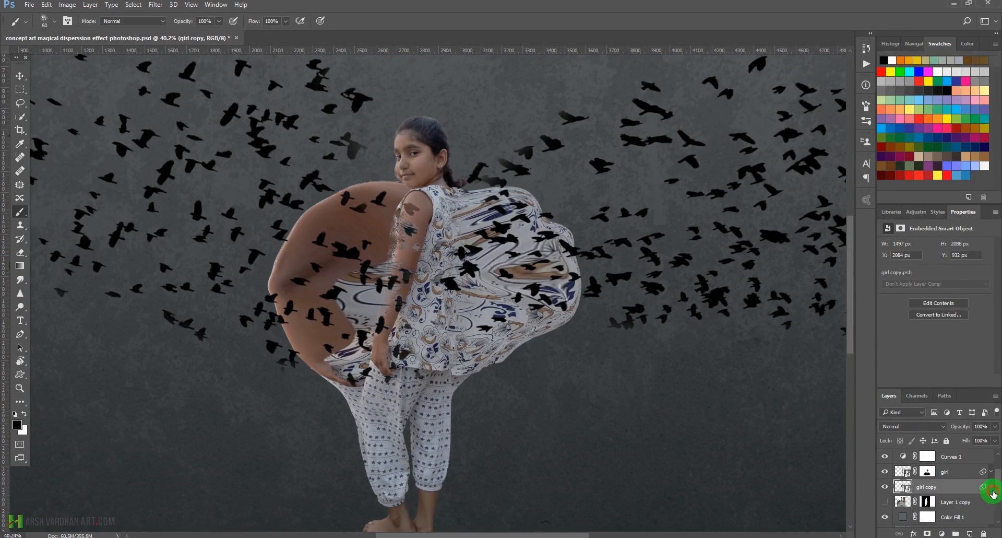
alt+click(926, 533)
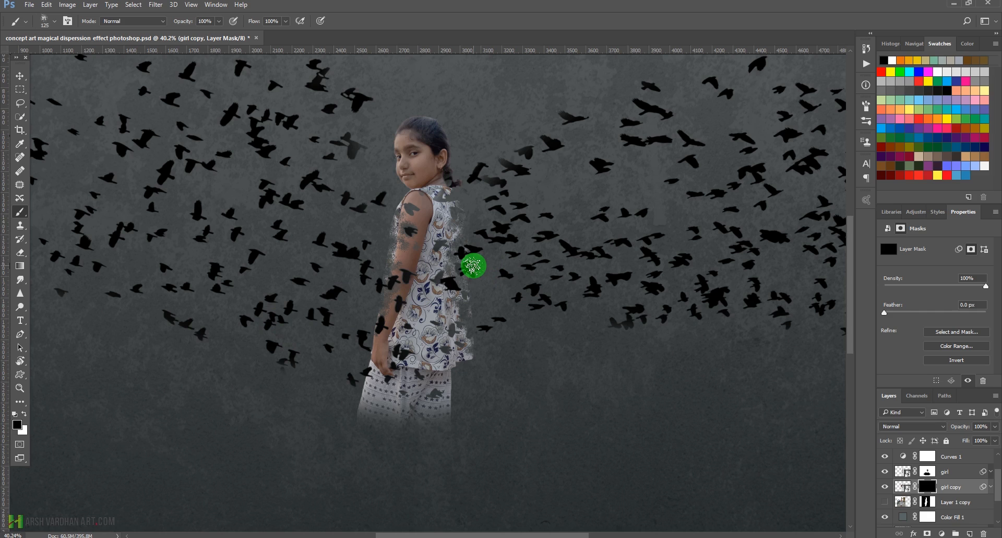
click(24, 413)
Try revealing the stretched dress behind the girl's back with the 125 px grainy brush and undo the painting.
mouse_move(426, 256)
mouse_down()
mouse_move(501, 223)
mouse_move(494, 214)
mouse_move(523, 196)
mouse_move(560, 205)
mouse_up()
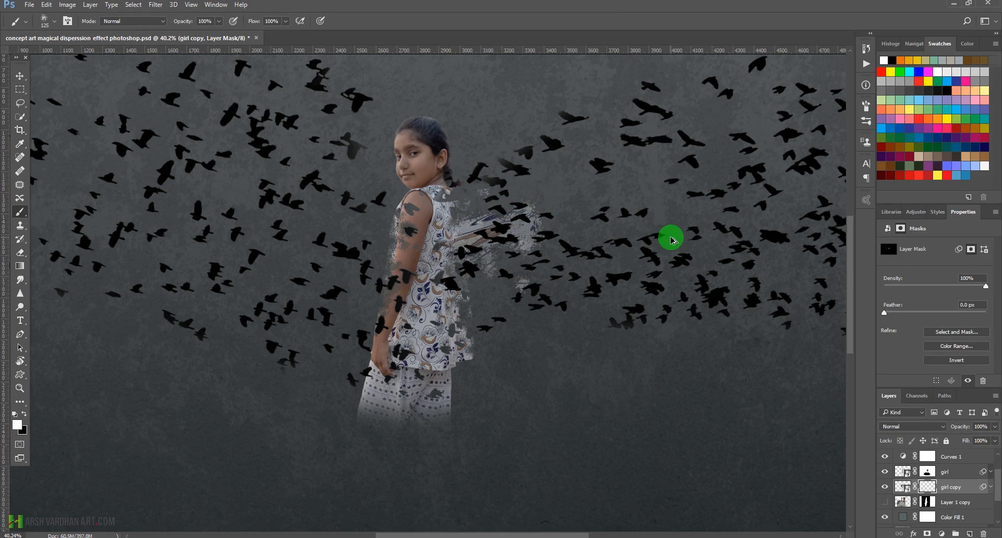
key(ctrl+alt+z)
key(ctrl+alt+z)
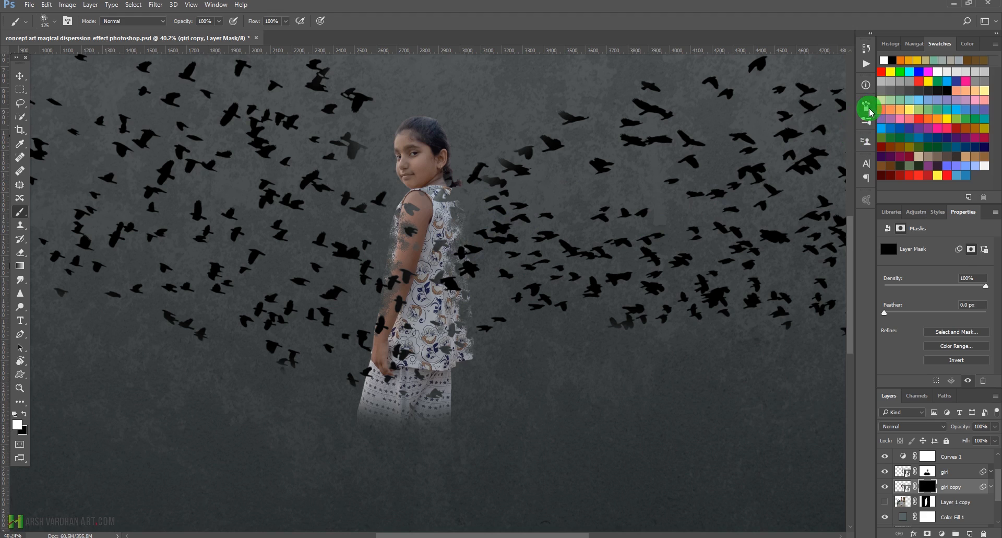
Set the brush's Transfer opacity jitter to 100% and its flow jitter to 96%.
click(869, 110)
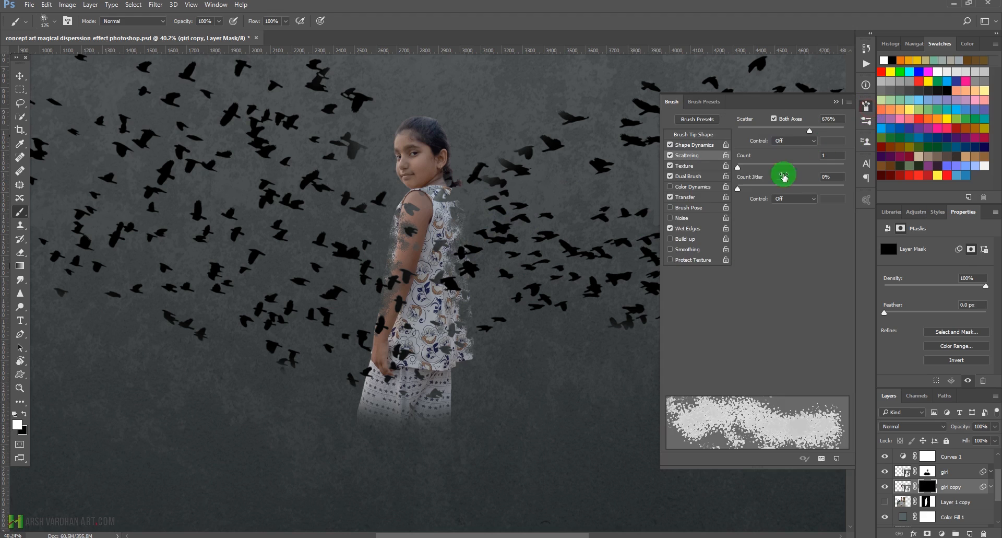
click(681, 165)
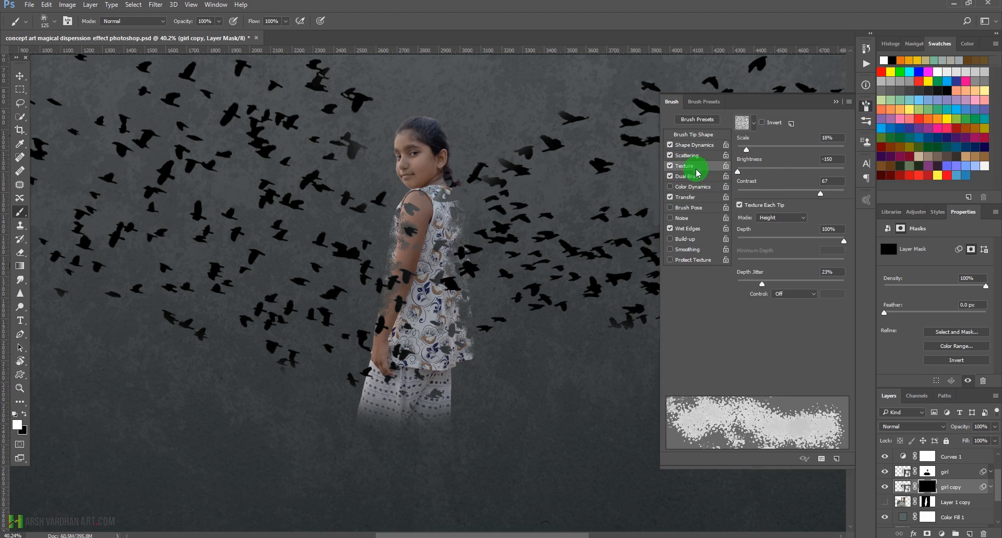
click(696, 198)
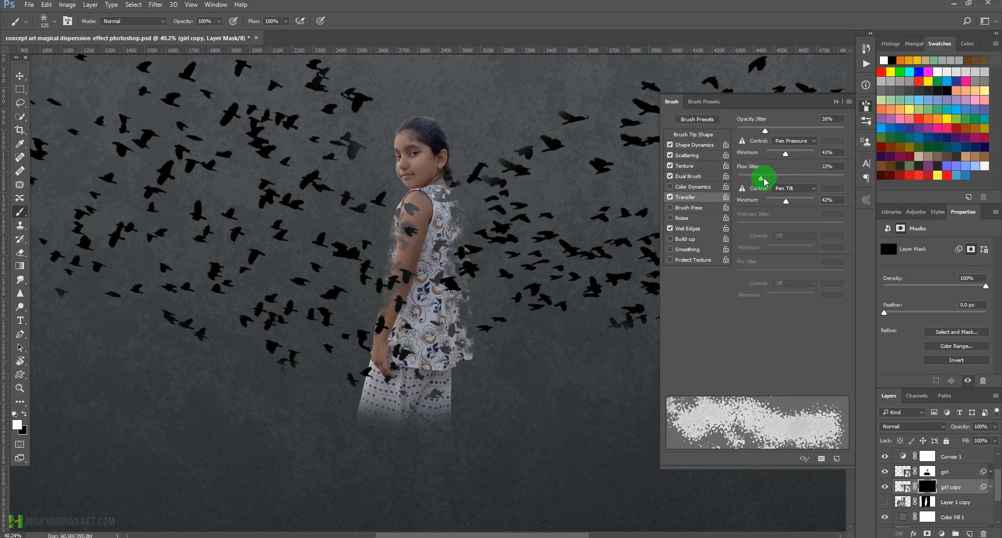
drag(817, 134, 846, 128)
drag(761, 177, 841, 180)
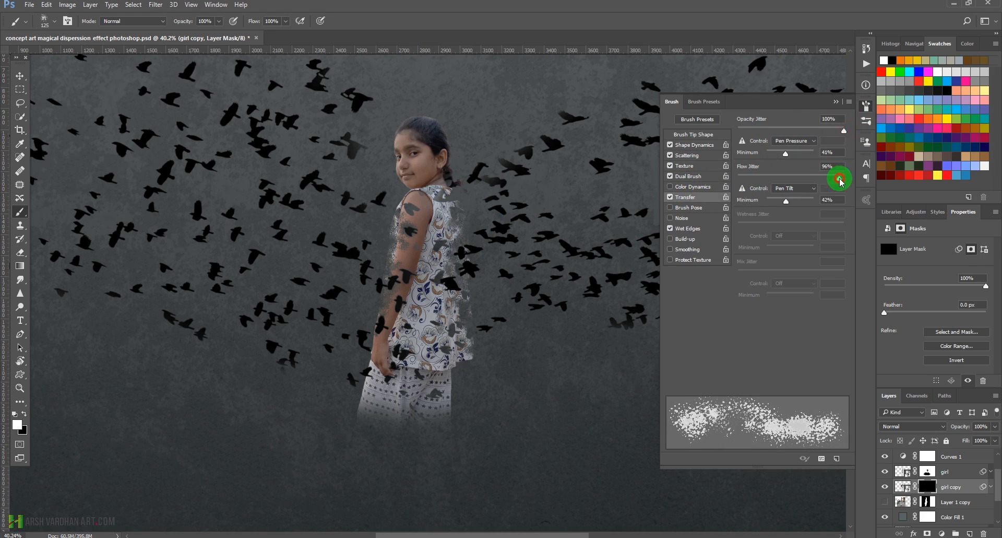
click(835, 102)
Paint the girl copy's mask with the grainy 125 px brush to reveal dispersed fragments behind her dress and in front of her arm.
drag(459, 305, 506, 271)
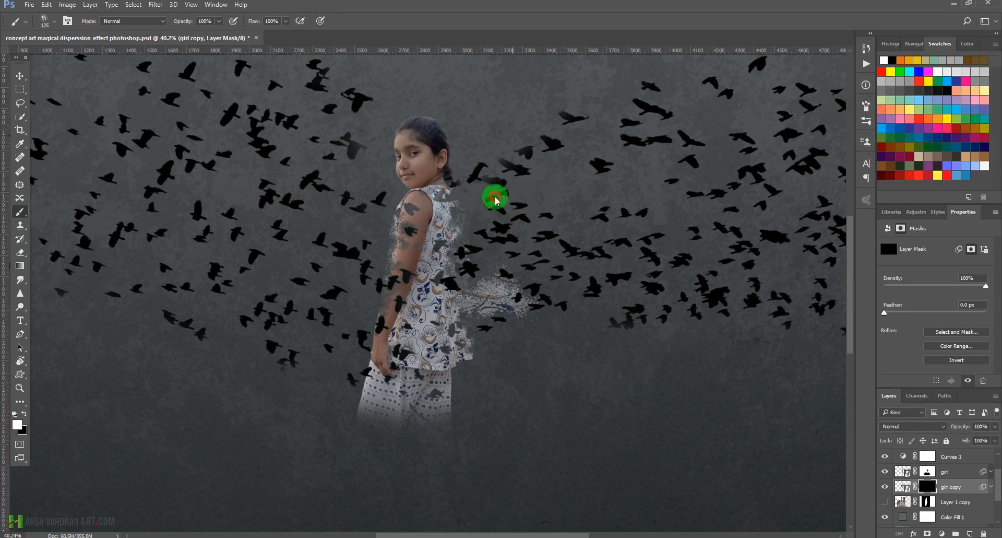
mouse_move(388, 221)
mouse_down()
mouse_move(372, 236)
mouse_move(348, 220)
mouse_move(361, 253)
mouse_move(338, 241)
mouse_move(378, 280)
mouse_move(334, 253)
mouse_move(356, 251)
mouse_move(375, 271)
mouse_move(314, 240)
mouse_move(359, 283)
mouse_move(307, 245)
mouse_move(355, 290)
mouse_move(269, 257)
mouse_move(350, 278)
mouse_move(345, 288)
mouse_move(226, 219)
mouse_move(325, 250)
mouse_move(375, 248)
mouse_move(342, 227)
mouse_move(399, 231)
mouse_move(381, 215)
mouse_move(398, 208)
mouse_move(391, 199)
mouse_move(408, 200)
mouse_move(342, 181)
mouse_move(399, 269)
mouse_move(390, 293)
mouse_move(306, 256)
mouse_move(335, 251)
mouse_move(238, 177)
mouse_move(351, 214)
mouse_move(460, 216)
mouse_move(529, 177)
mouse_move(507, 180)
mouse_move(534, 162)
mouse_move(473, 181)
mouse_move(524, 151)
mouse_move(499, 214)
mouse_move(534, 212)
mouse_move(538, 238)
mouse_move(497, 271)
mouse_move(574, 255)
mouse_move(505, 290)
mouse_move(590, 258)
mouse_up()
mouse_move(516, 207)
mouse_down()
mouse_move(526, 156)
mouse_move(503, 285)
mouse_move(476, 343)
mouse_move(582, 301)
mouse_move(550, 318)
mouse_move(568, 309)
mouse_move(407, 328)
mouse_up()
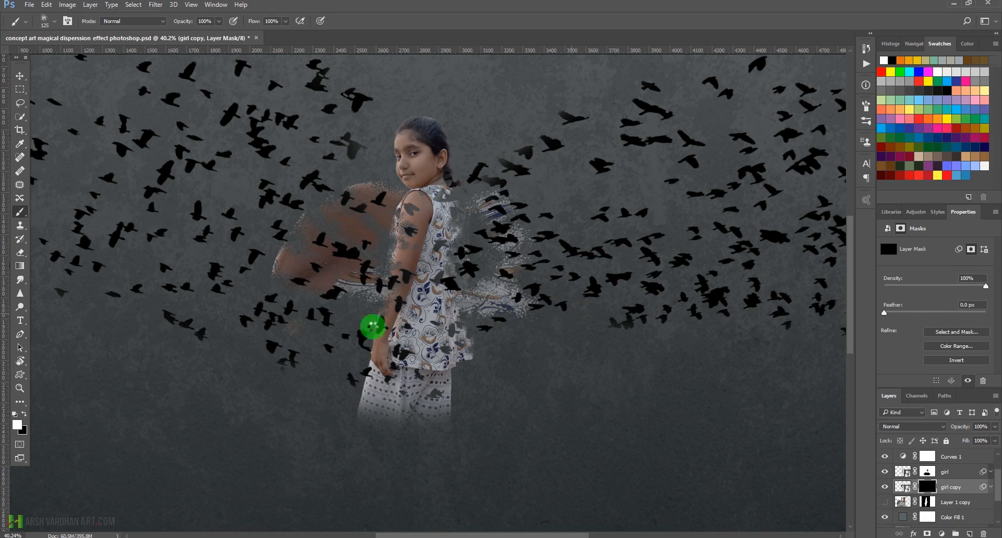
mouse_move(273, 318)
mouse_down()
mouse_move(300, 282)
mouse_move(289, 276)
mouse_move(295, 267)
mouse_move(286, 268)
mouse_move(301, 241)
mouse_move(300, 276)
mouse_up()
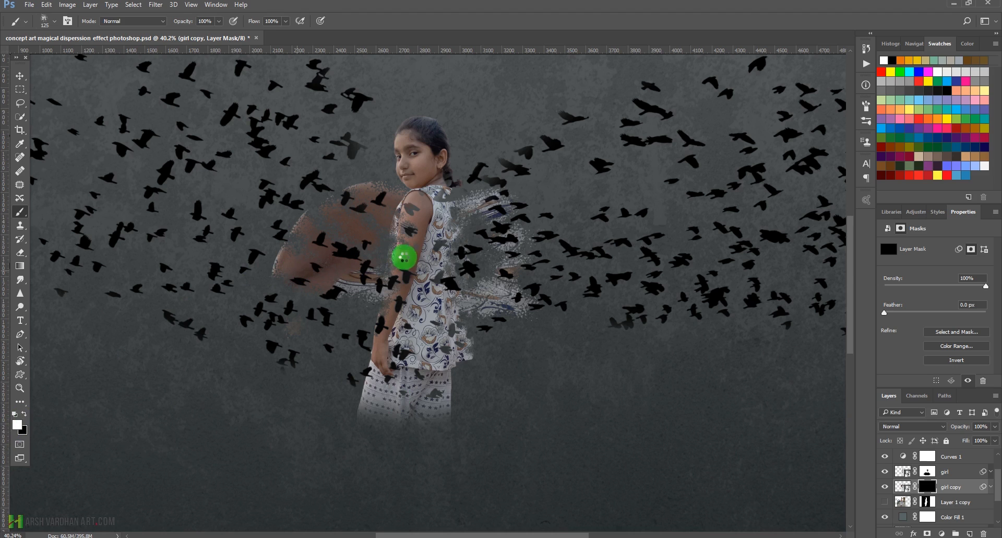
mouse_move(474, 229)
mouse_down()
mouse_move(532, 215)
mouse_move(530, 227)
mouse_move(500, 228)
mouse_up()
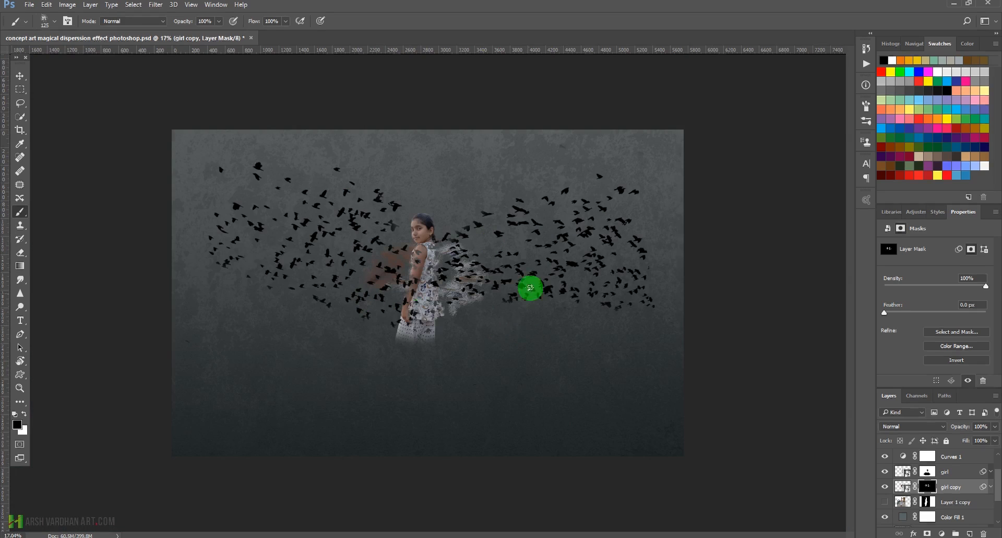
drag(401, 298, 436, 320)
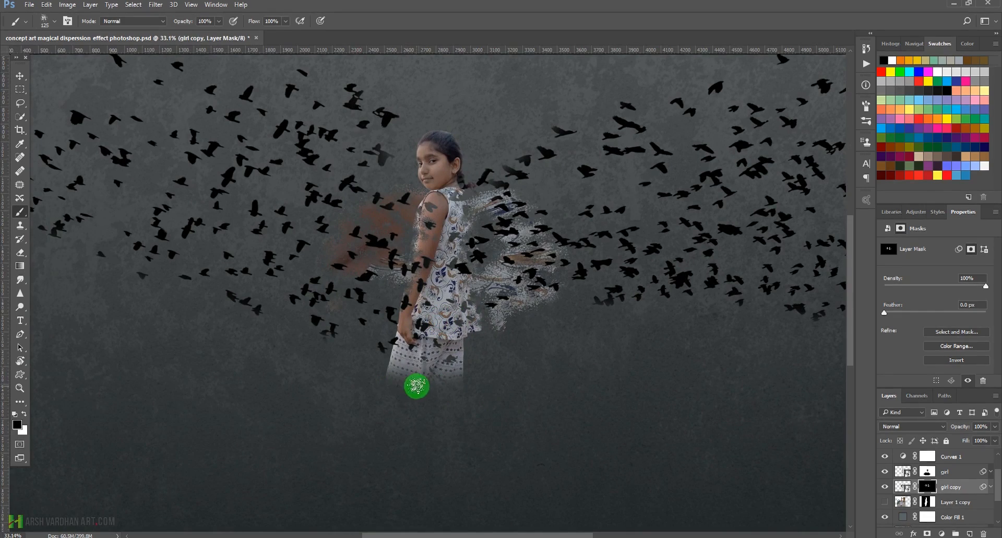
Target the girl layer's mask and choose a 25 px soft round brush.
click(928, 472)
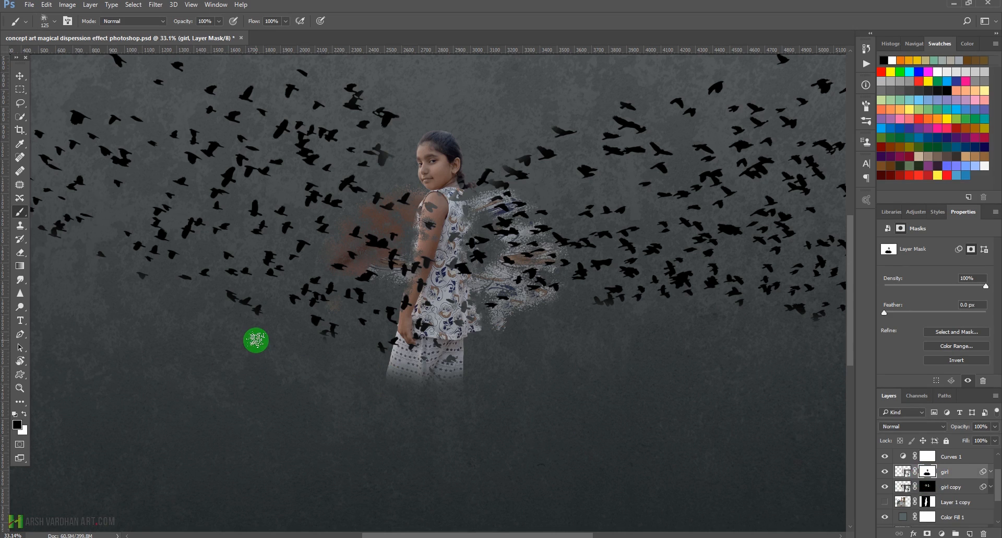
right_click(284, 251)
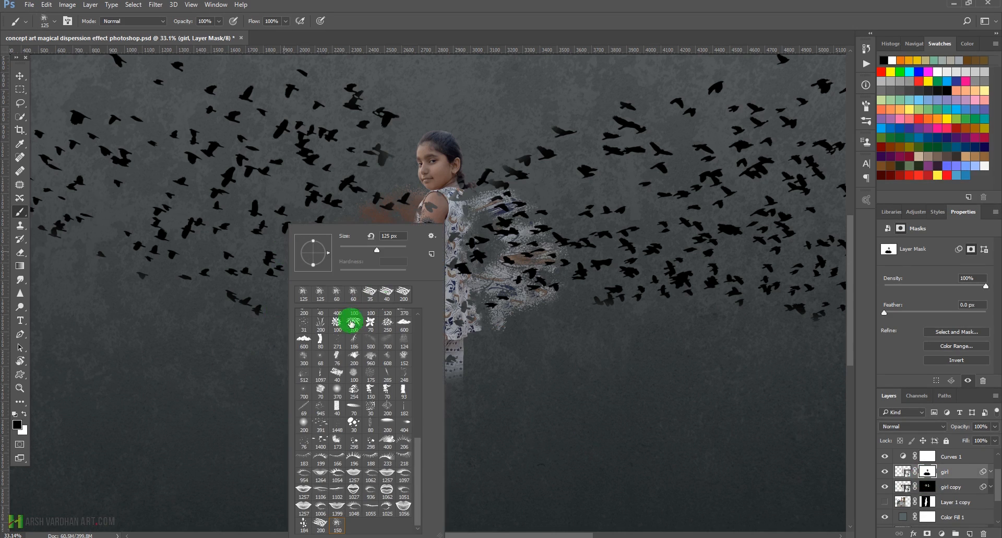
mouse_move(427, 445)
mouse_down()
mouse_move(416, 441)
mouse_move(416, 316)
mouse_up()
click(301, 318)
drag(340, 274, 377, 275)
click(458, 21)
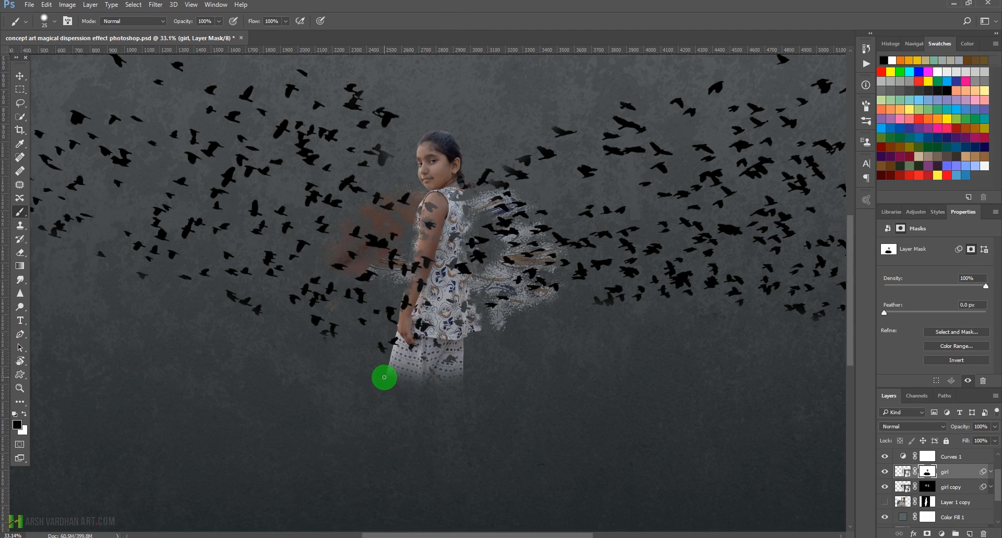
Try painting white at full opacity along the garment's lower edge on the girl's mask and undo the stroke.
mouse_move(385, 376)
mouse_down()
mouse_move(452, 379)
mouse_move(411, 377)
mouse_up()
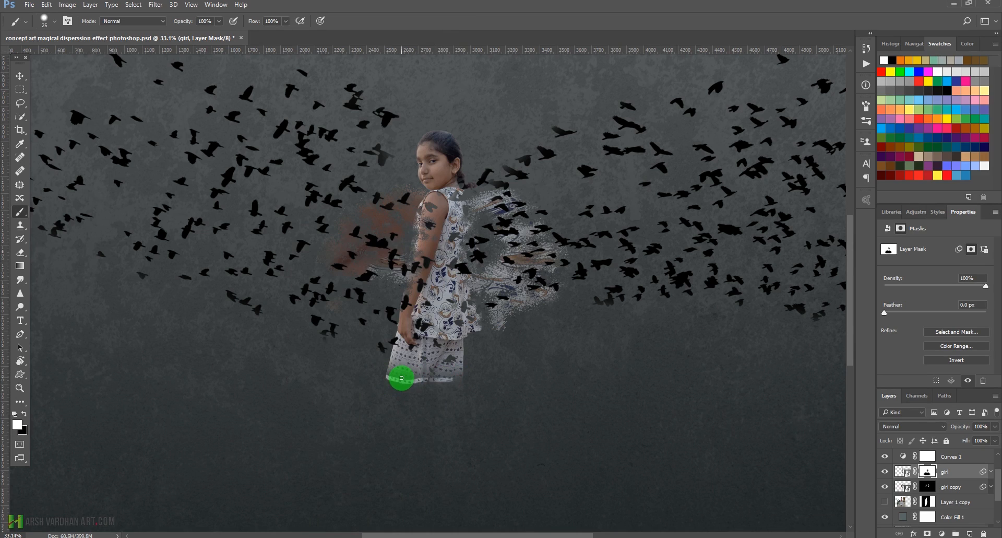
key(ctrl+z)
right_click(433, 370)
click(334, 2)
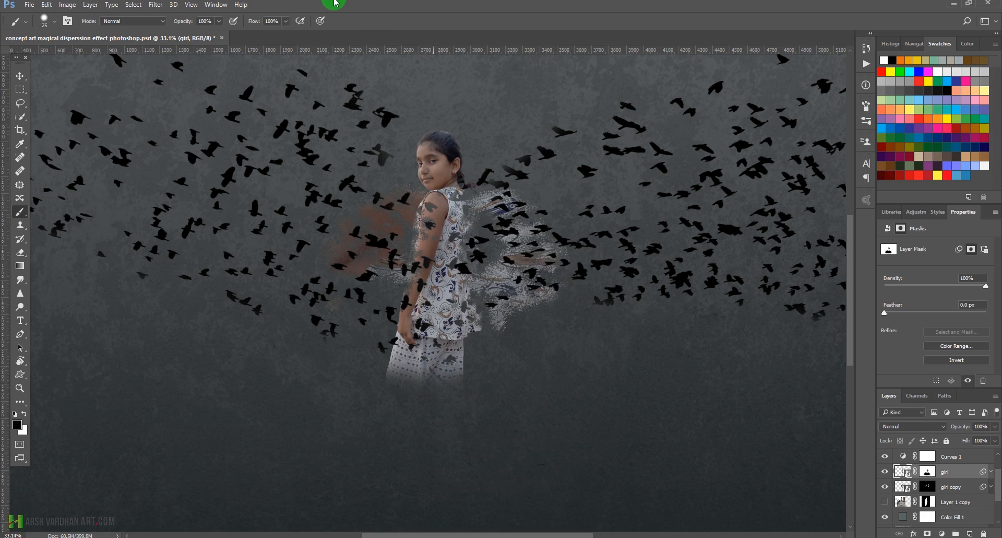
Lower the brush opacity to 16% and paint white on the girl layer's mask to gently restore the garment's faded lower edge.
click(219, 22)
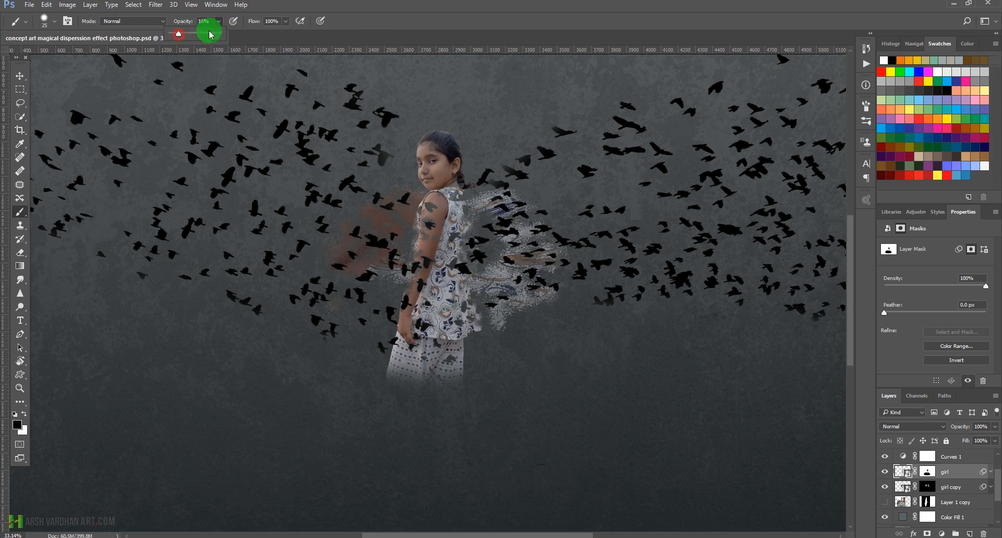
click(433, 24)
click(927, 474)
key(x)
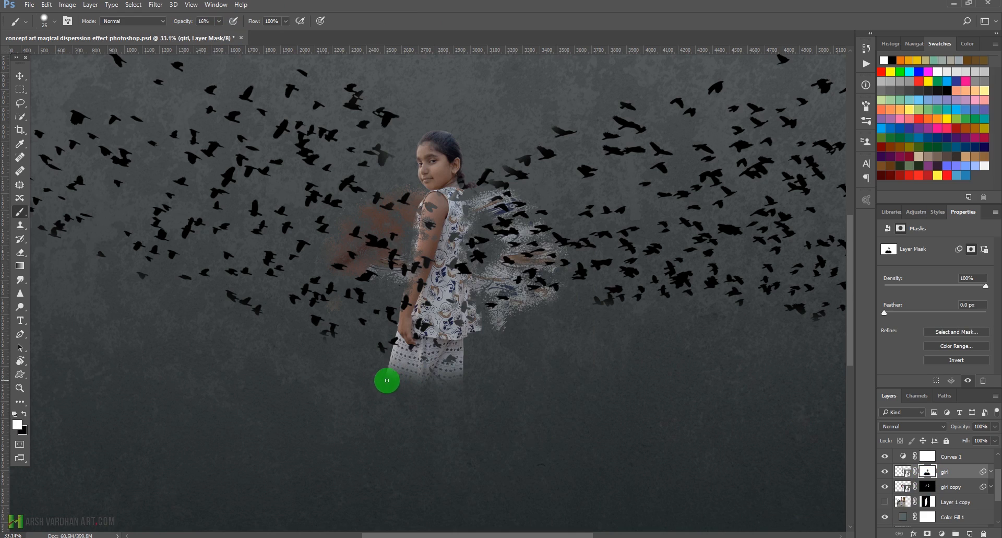
drag(427, 378, 463, 368)
key(bracketright)
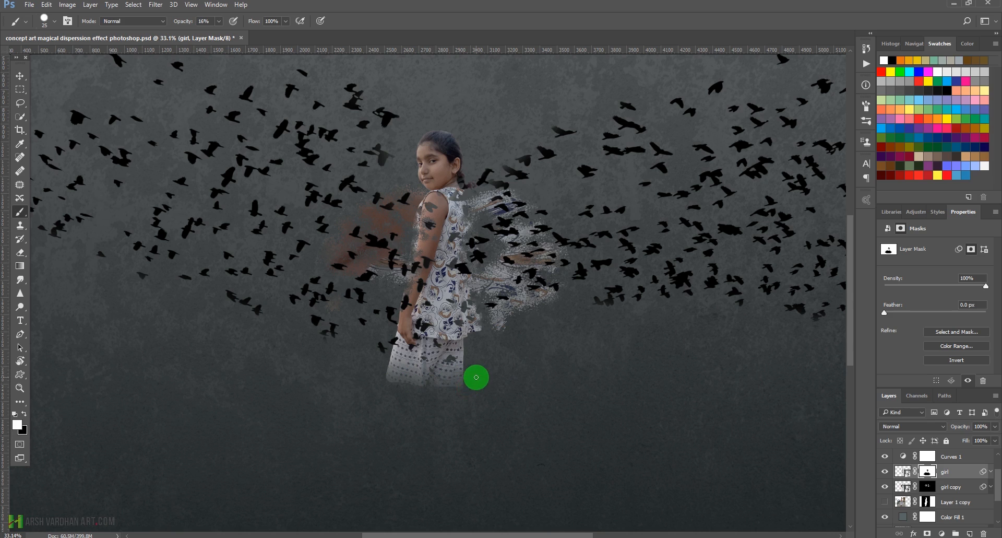
mouse_move(412, 382)
mouse_down()
mouse_move(382, 376)
mouse_move(451, 364)
mouse_move(423, 376)
mouse_move(468, 380)
mouse_move(441, 381)
mouse_up()
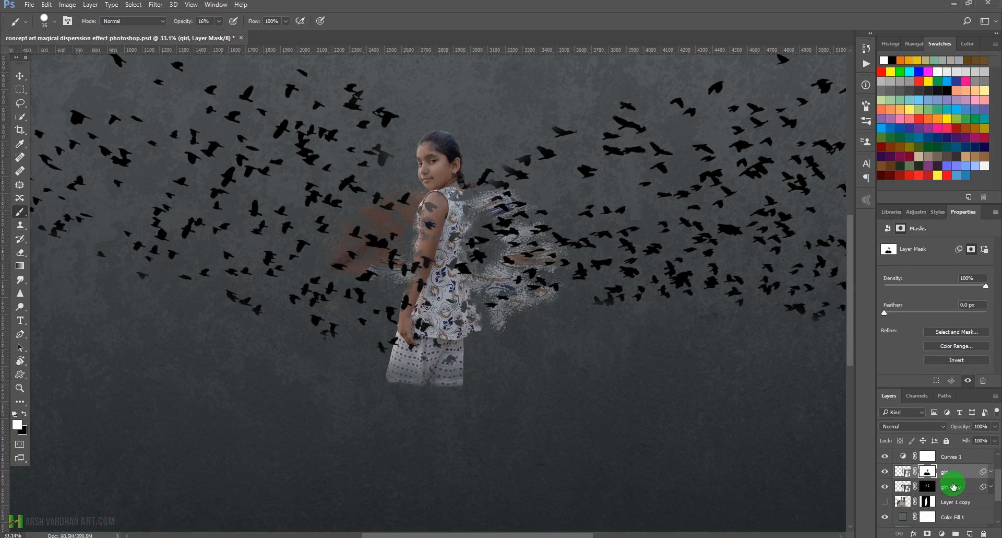
Add a new layer above the bird rightside layer and paint faint dark grey along the garment's lower edge.
scroll(941, 472, up, 2)
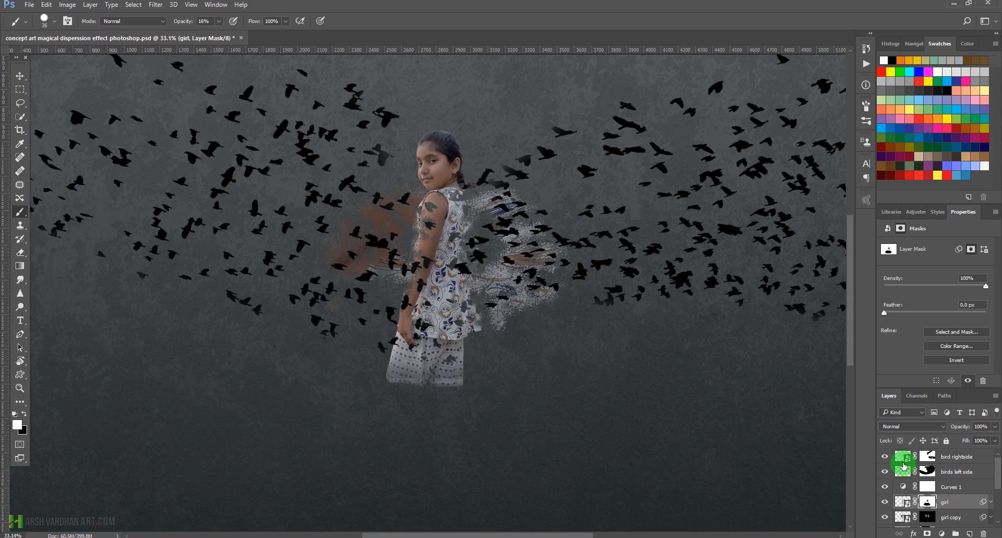
click(904, 462)
click(971, 533)
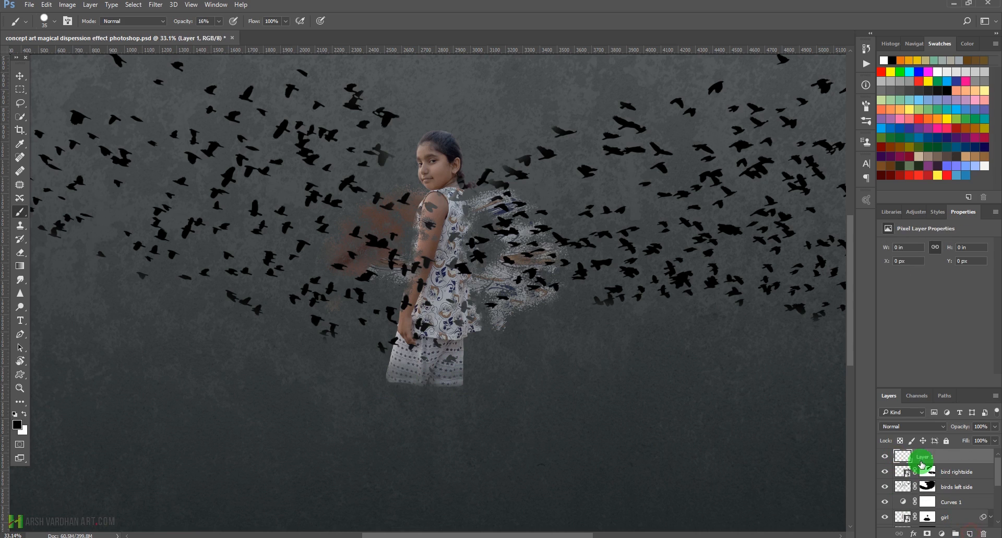
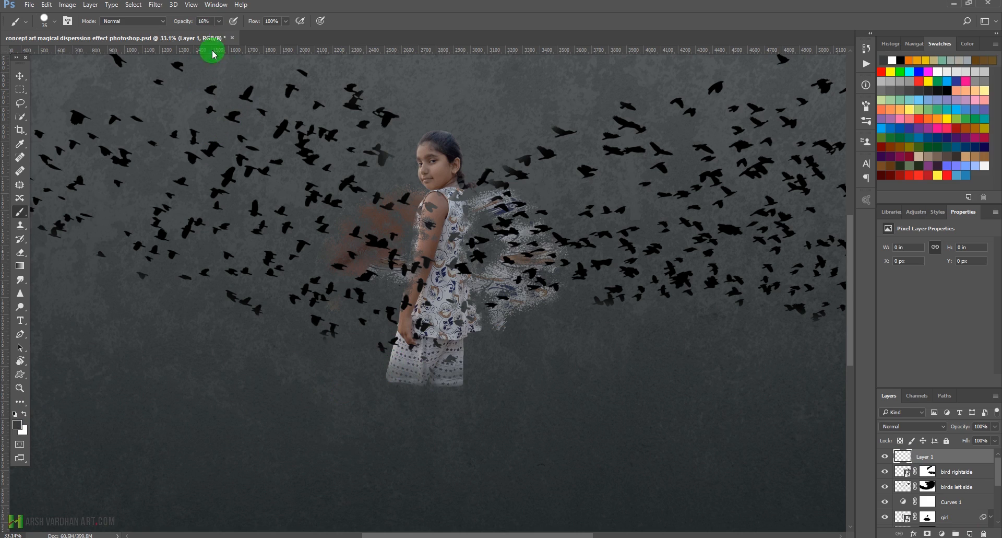
drag(384, 378, 460, 384)
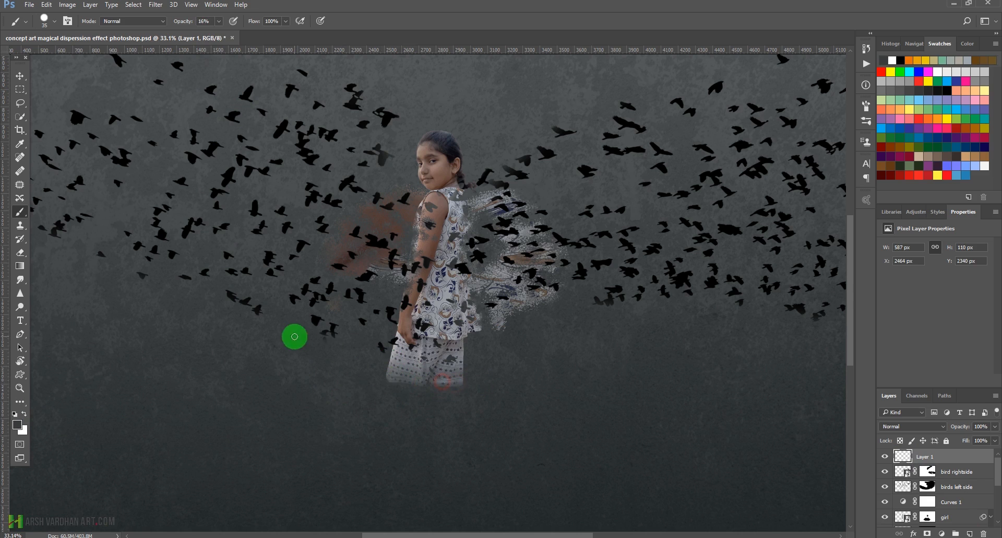
Pick light grey as the foreground colour and soften the brush to 0% hardness and 33% flow.
click(20, 427)
mouse_move(637, 151)
mouse_down()
mouse_move(603, 155)
mouse_move(610, 137)
mouse_up()
click(848, 95)
drag(381, 379, 449, 402)
key(ctrl+z)
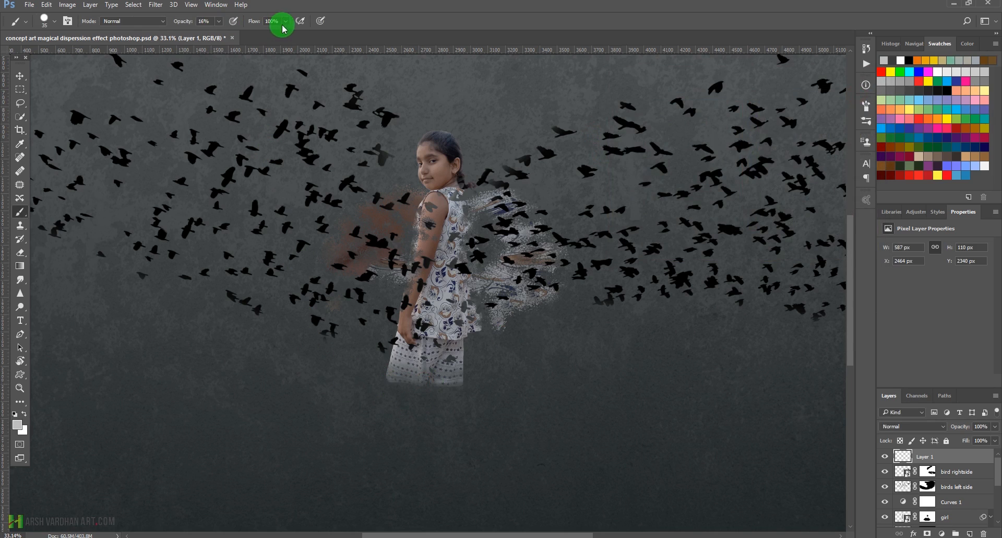
right_click(386, 95)
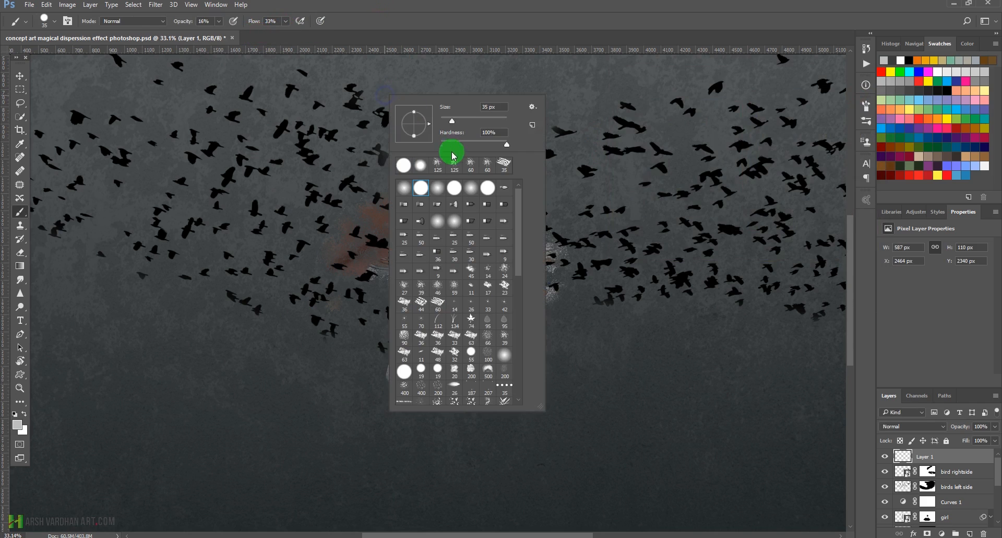
drag(449, 141, 410, 142)
click(521, 6)
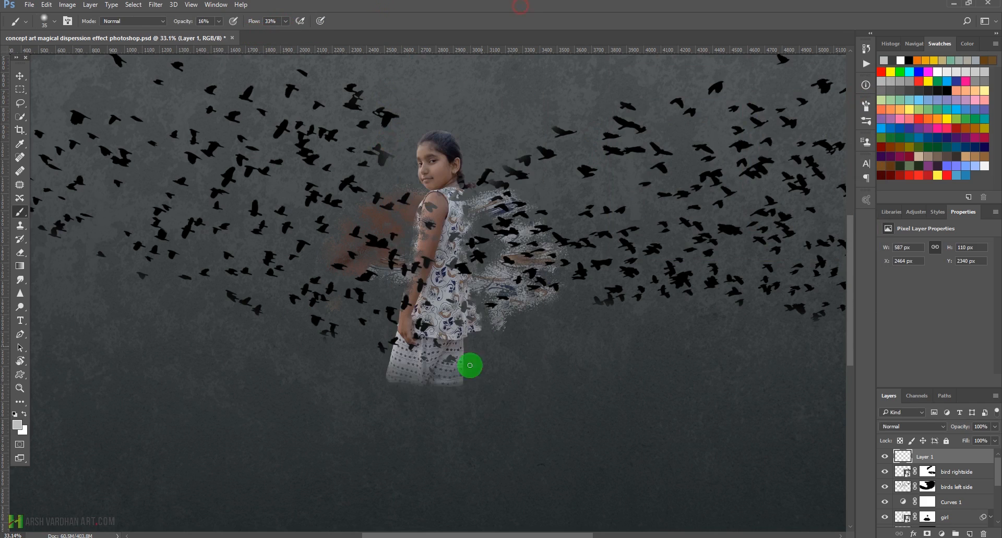
Paint light grey water-like strokes along the garment's lower edge on the new layer with a 30 px brush.
key(bracketleft)
mouse_move(377, 377)
mouse_down()
mouse_move(386, 387)
mouse_move(446, 377)
mouse_up()
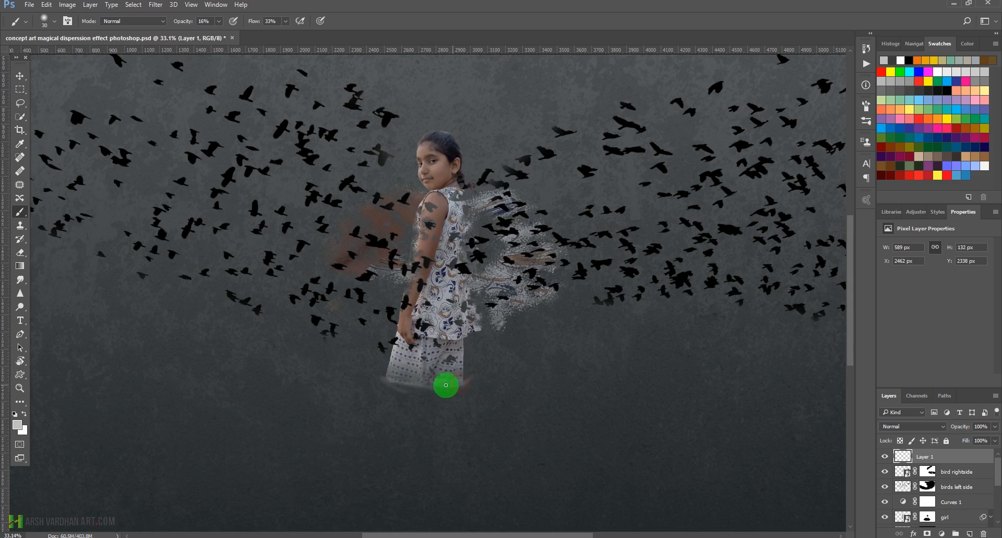
click(386, 380)
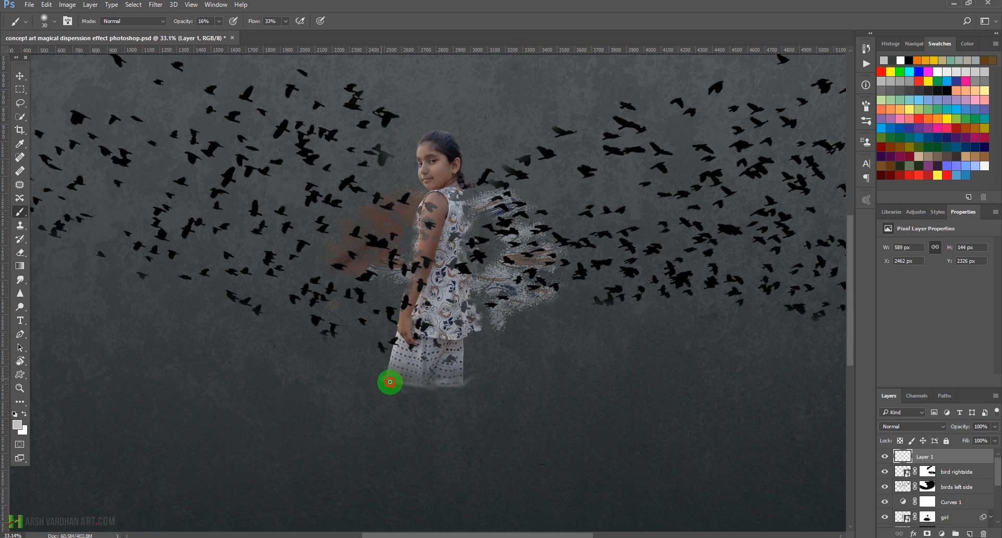
drag(387, 384, 464, 382)
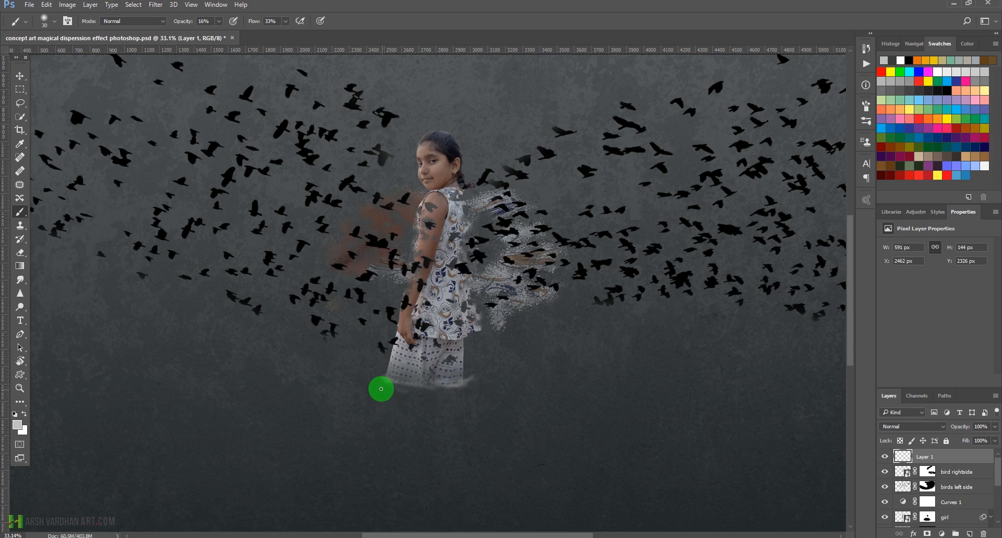
drag(361, 396, 514, 403)
Enlarge the brush to 40 px and paint wider, faint light grey ripples around the girl's base.
key(bracketright)
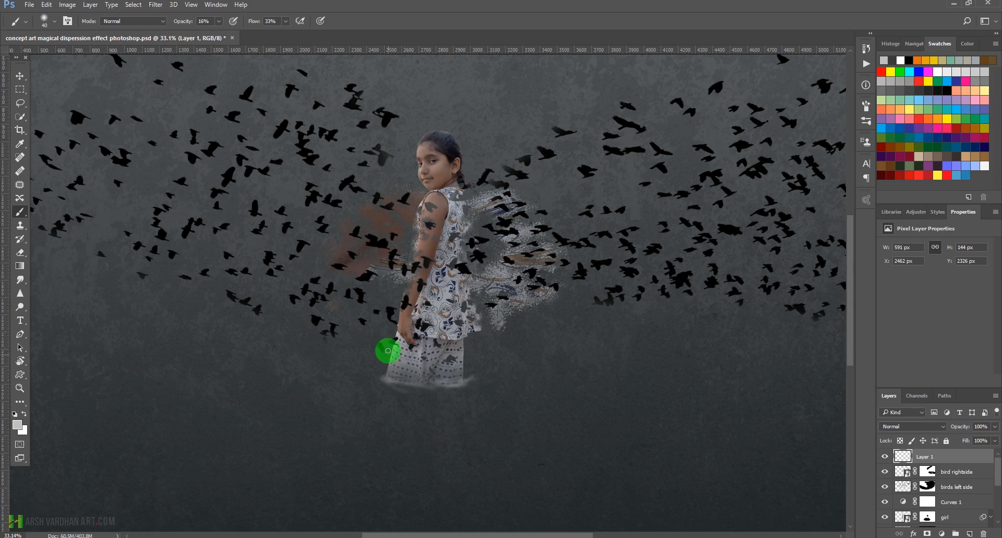
mouse_move(401, 377)
mouse_down()
mouse_move(405, 425)
mouse_move(557, 387)
mouse_move(456, 406)
mouse_move(479, 425)
mouse_move(483, 406)
mouse_move(403, 399)
mouse_move(447, 413)
mouse_move(398, 414)
mouse_move(423, 418)
mouse_move(637, 387)
mouse_move(512, 415)
mouse_up()
drag(558, 389, 488, 426)
drag(402, 343, 561, 386)
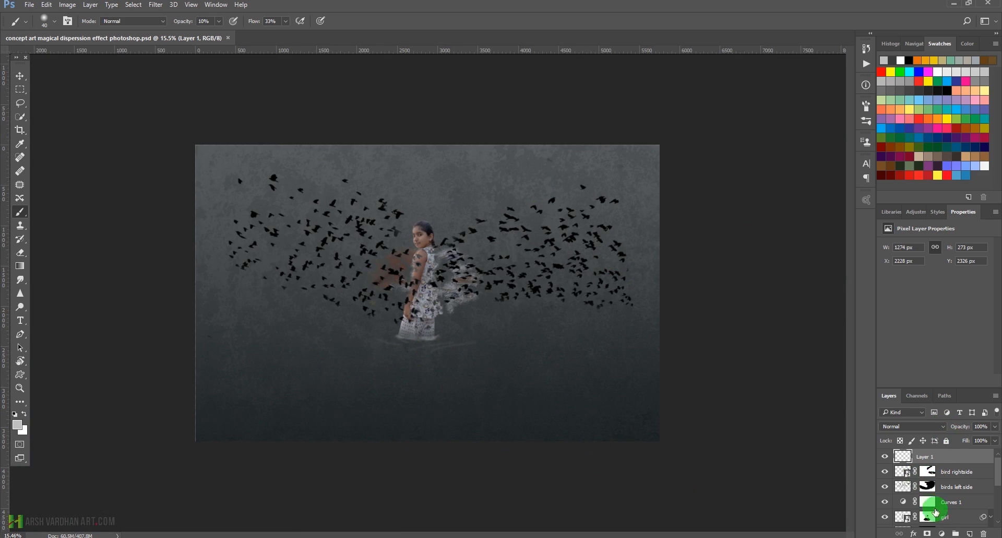
Add a linear Gradient Fill layer above everything using the Black To Transparent preset at a 90° angle.
click(942, 533)
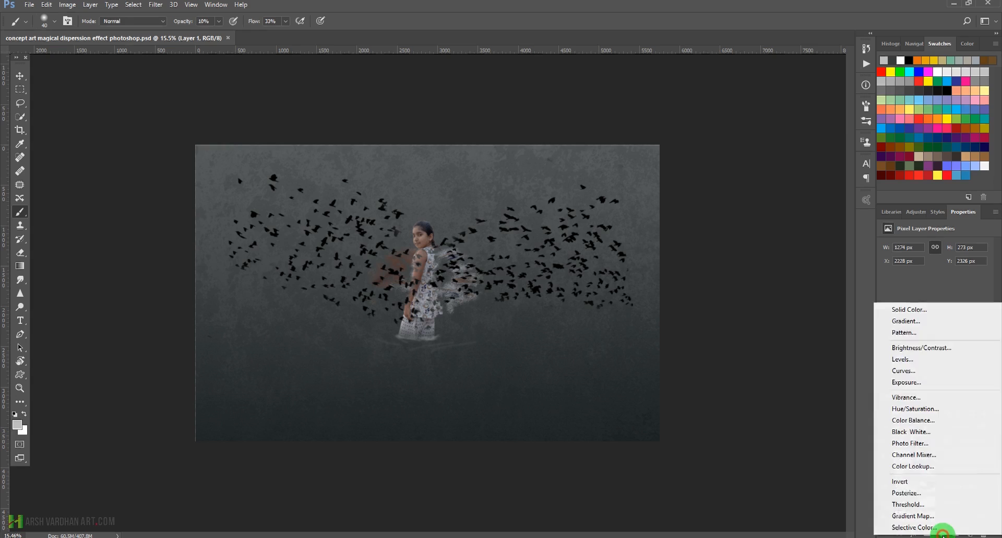
click(936, 323)
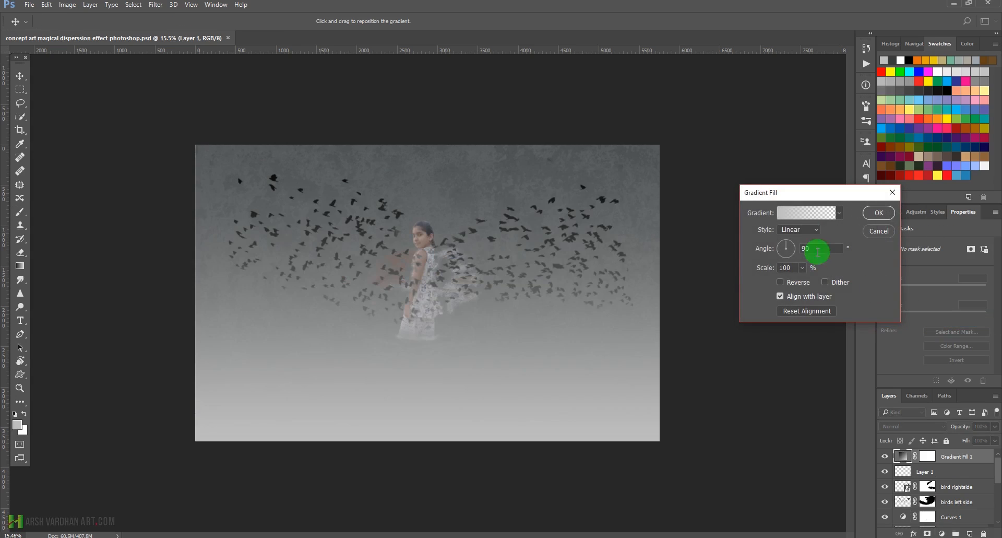
click(805, 211)
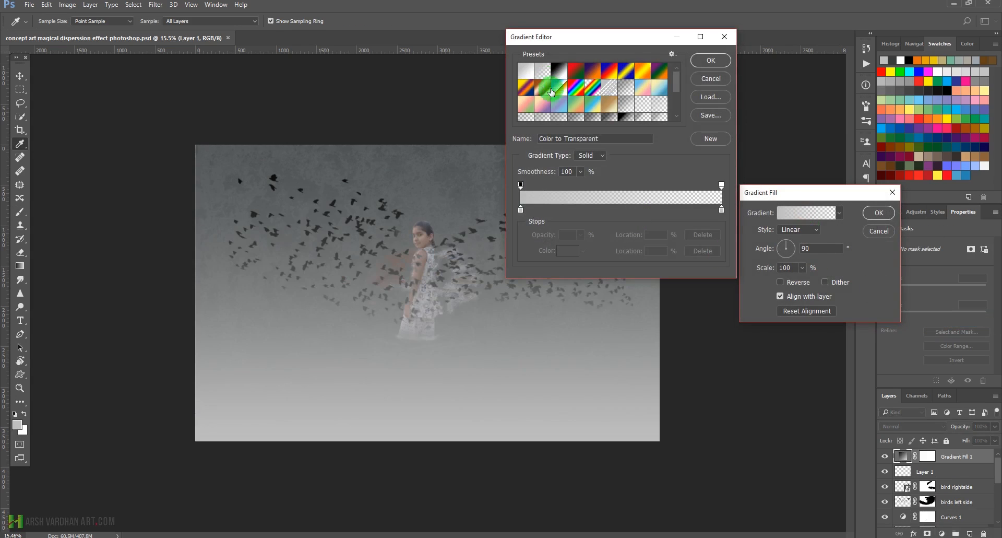
scroll(637, 117, down, 1)
click(626, 99)
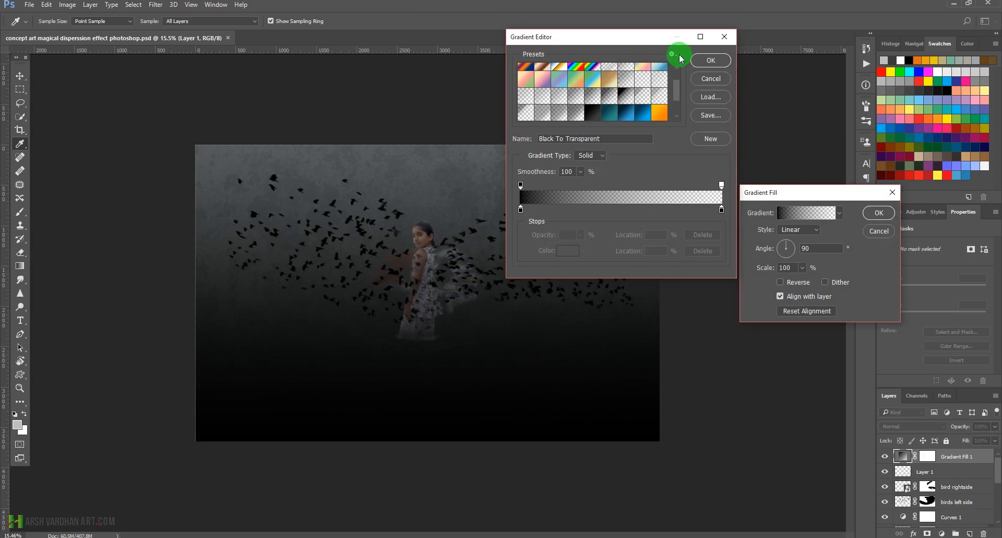
click(710, 61)
click(873, 214)
key(b)
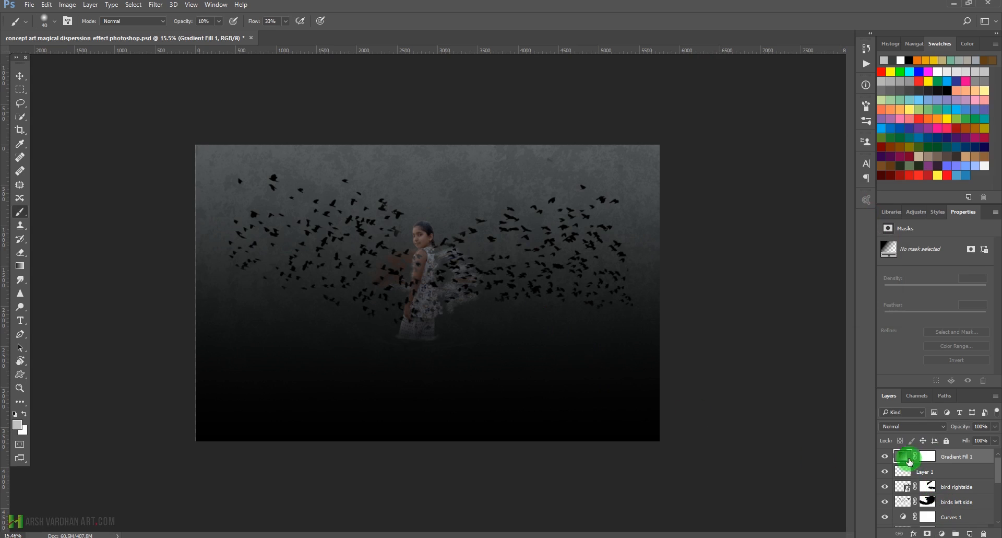
Check the gradient fill's settings and reduce the gradient layer's opacity to 60%.
double_click(904, 456)
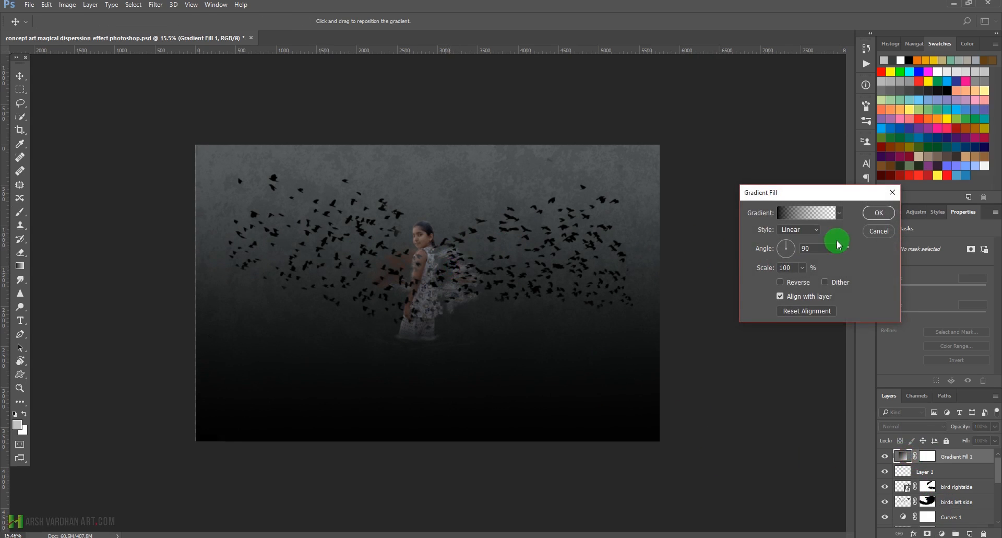
click(880, 212)
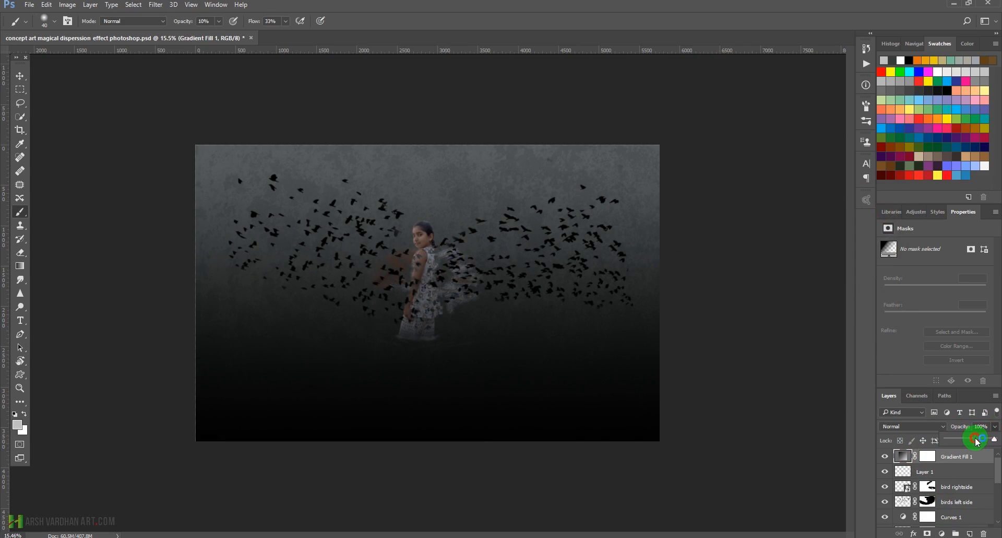
click(978, 441)
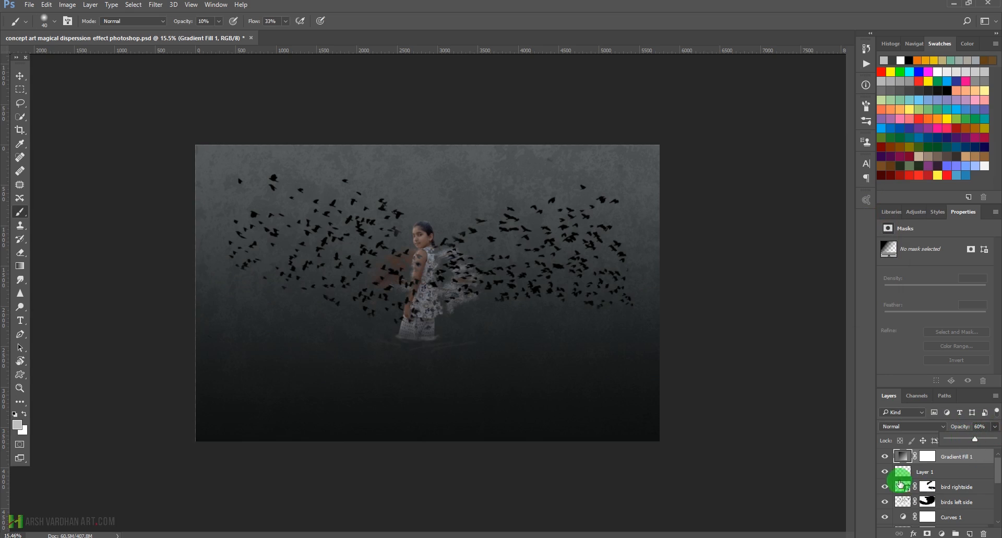
Target the gradient fill's mask and set the soft round brush to 100% opacity and 100% flow.
click(925, 458)
click(419, 241)
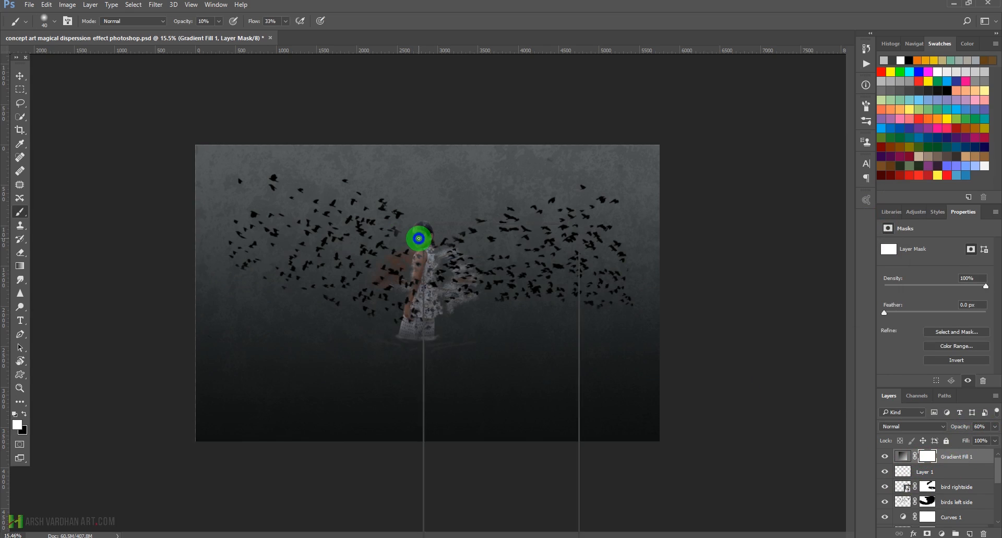
right_click(418, 238)
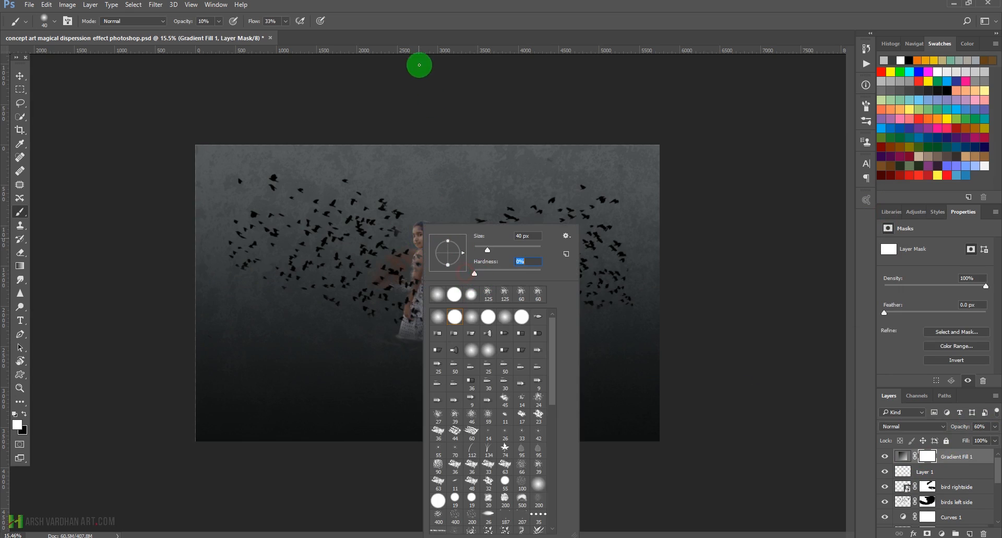
click(392, 23)
drag(225, 41, 393, 8)
click(419, 252)
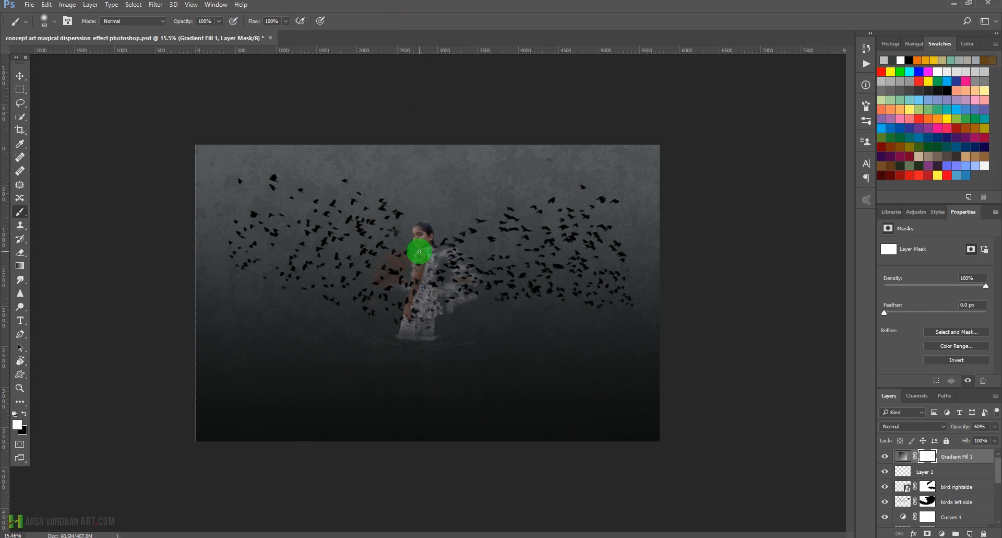
Enlarge the brush to 1000 px and dab white on the gradient mask over the girl and the birds beside her.
key(bracketright)
key(bracketright)
key(bracketright)
key(bracketright)
key(bracketright)
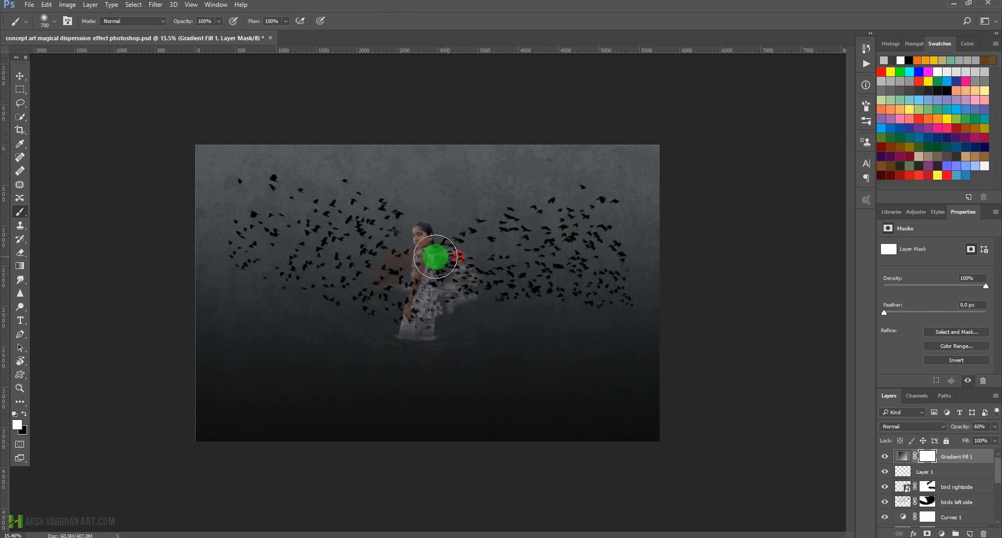
click(315, 258)
click(370, 276)
click(401, 283)
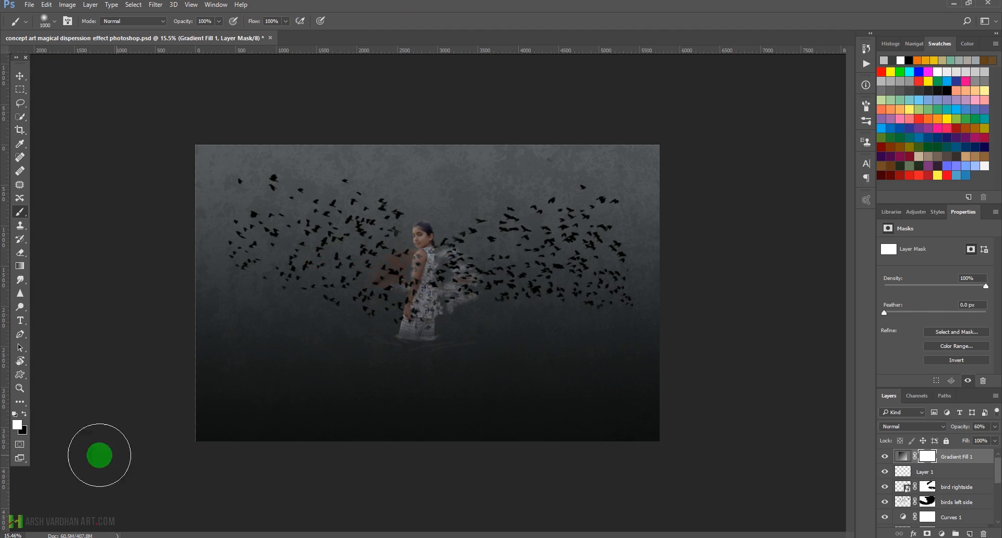
Paint the gradient mask black over the girl and both bird flocks with a brush up to 1300 px, and switch back to white.
click(24, 414)
mouse_move(437, 268)
mouse_down()
mouse_move(359, 243)
mouse_move(557, 241)
mouse_move(555, 269)
mouse_move(469, 348)
mouse_move(420, 302)
mouse_move(425, 234)
mouse_move(323, 234)
mouse_move(326, 204)
mouse_move(193, 174)
mouse_up()
click(608, 247)
click(419, 233)
key(])
key(])
key(])
mouse_move(380, 245)
mouse_down()
mouse_move(527, 245)
mouse_move(249, 253)
mouse_move(671, 253)
mouse_move(376, 253)
mouse_move(264, 241)
mouse_move(418, 272)
mouse_up()
mouse_move(458, 278)
mouse_down()
mouse_move(525, 259)
mouse_move(630, 249)
mouse_up()
drag(558, 249, 527, 244)
drag(495, 240, 462, 240)
click(404, 233)
key(x)
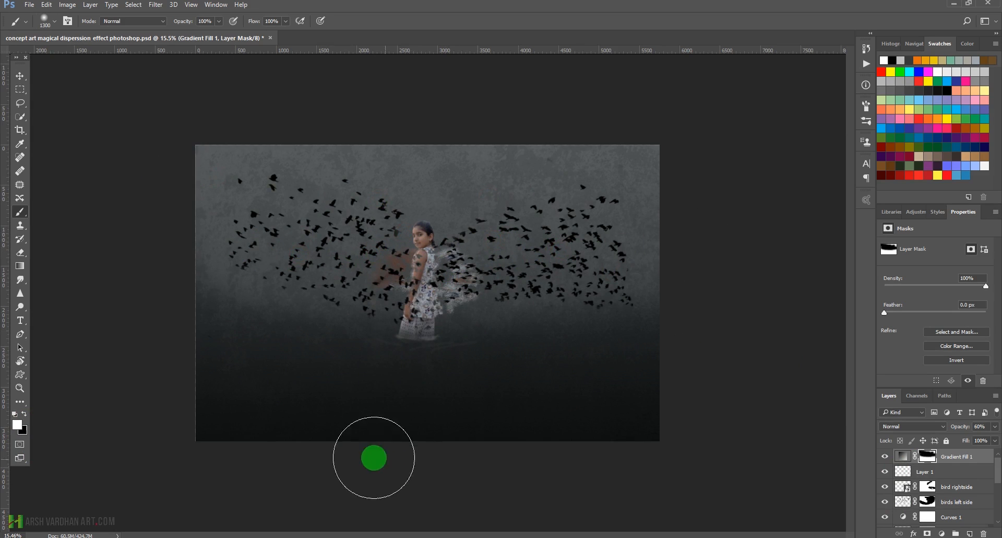
Paint white at 20% brush opacity on the gradient mask across the dark water below the girl and the right-hand birds.
key(2)
mouse_move(495, 351)
mouse_down()
mouse_move(366, 357)
mouse_move(455, 373)
mouse_up()
mouse_move(463, 373)
mouse_down()
mouse_move(571, 365)
mouse_move(418, 363)
mouse_up()
mouse_move(408, 362)
mouse_down()
mouse_move(532, 360)
mouse_move(38, 413)
mouse_move(429, 344)
mouse_up()
mouse_move(518, 331)
mouse_down()
mouse_move(439, 332)
mouse_move(629, 329)
mouse_up()
drag(512, 343, 660, 351)
drag(616, 387, 293, 386)
drag(438, 414, 331, 387)
drag(359, 429, 738, 394)
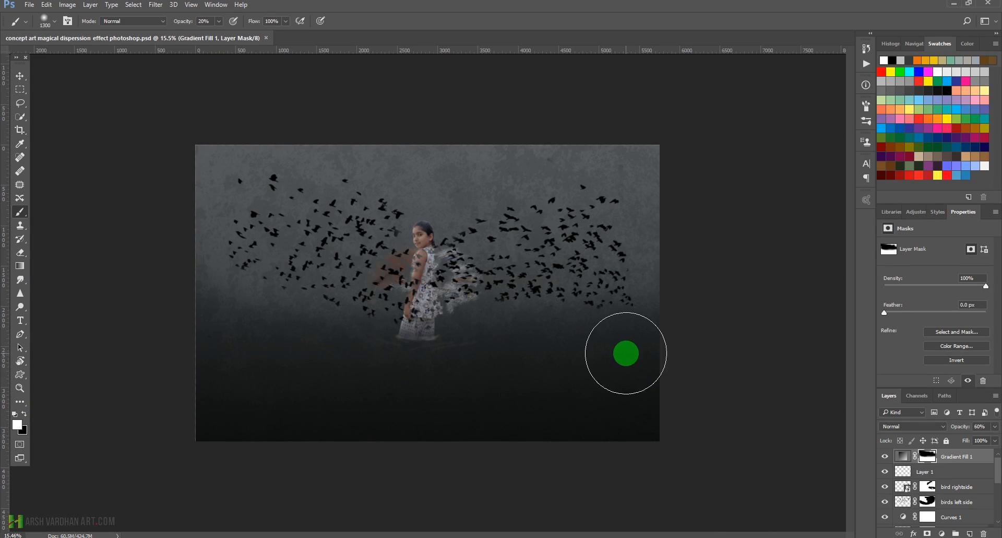
Choose the 400 px cloudy smoke brush from the brush presets.
click(868, 109)
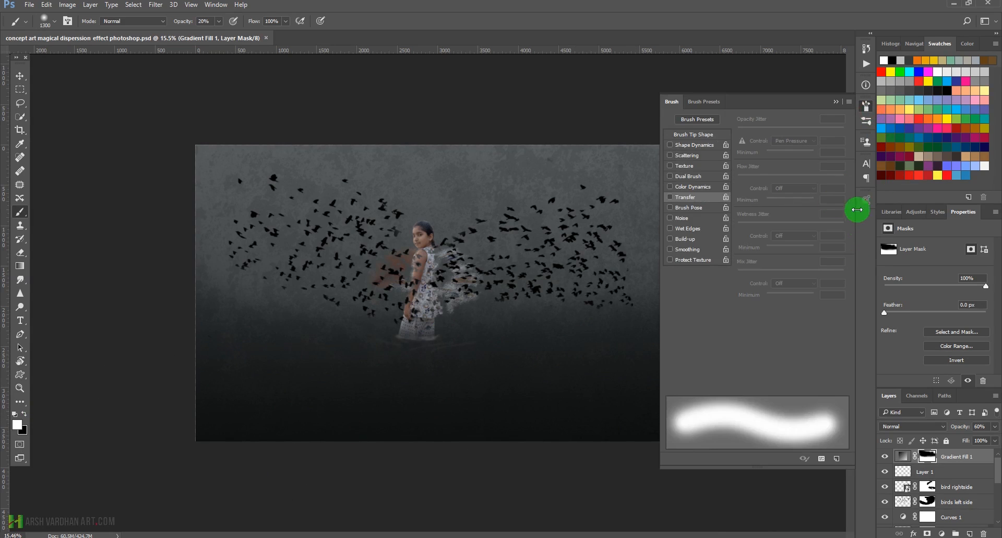
click(866, 121)
mouse_move(851, 180)
mouse_down()
mouse_move(853, 448)
mouse_move(854, 399)
mouse_up()
scroll(773, 399, down, 1)
click(710, 406)
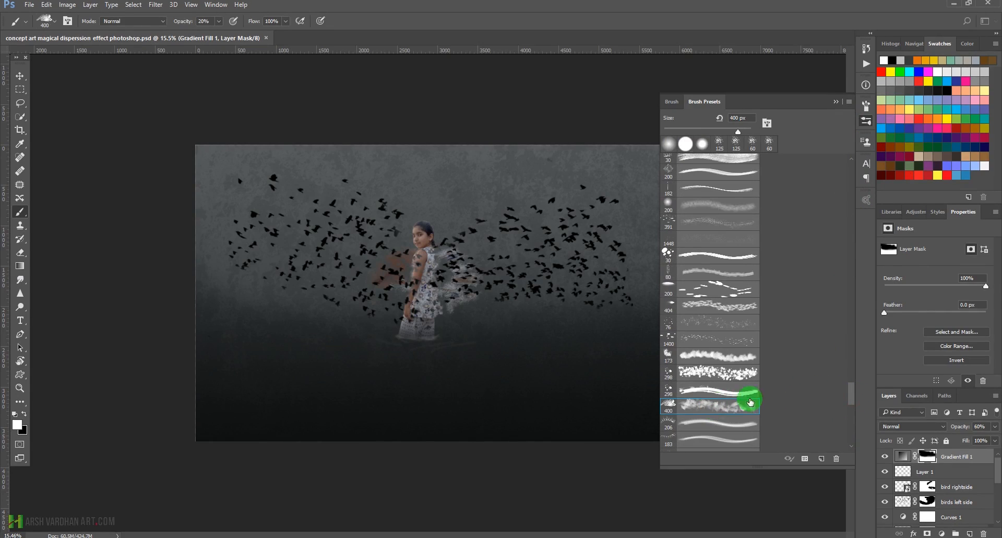
click(836, 103)
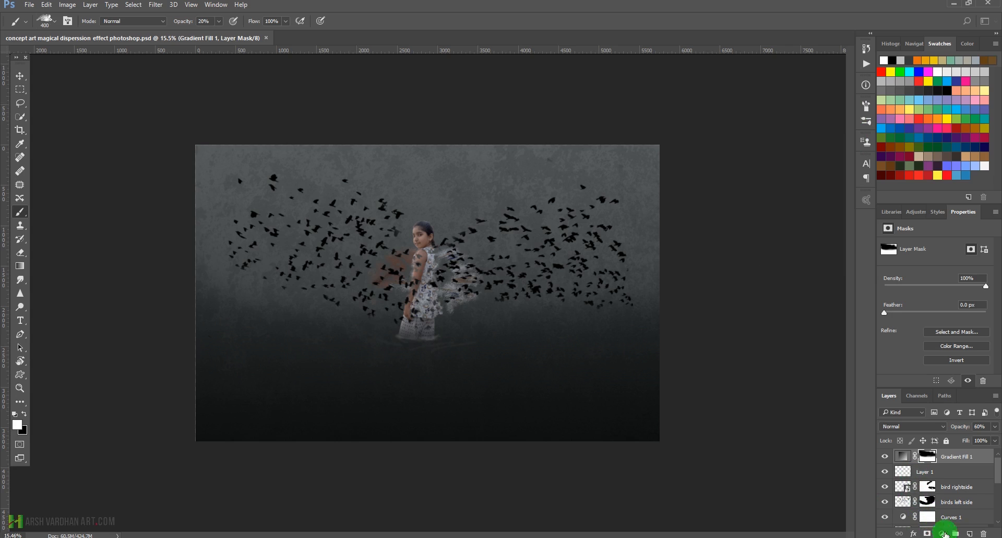
Add a new layer named smoke above Color Fill 1 and set the brush opacity to 10%.
scroll(950, 486, down, 5)
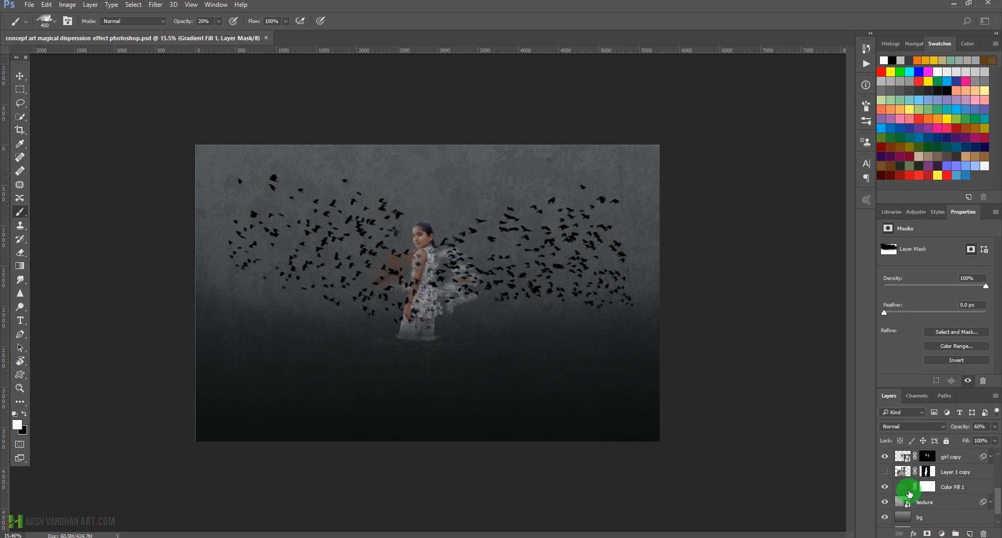
click(904, 491)
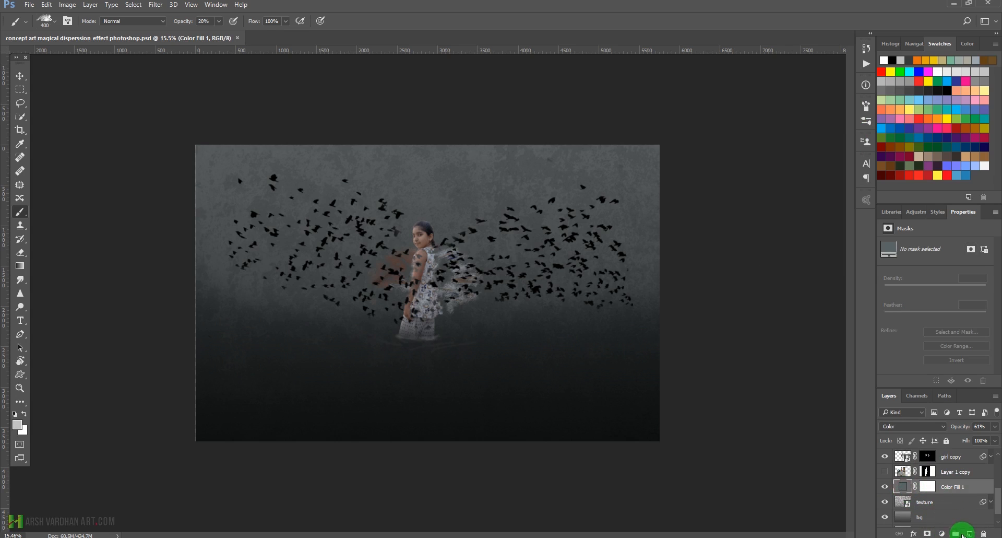
click(969, 533)
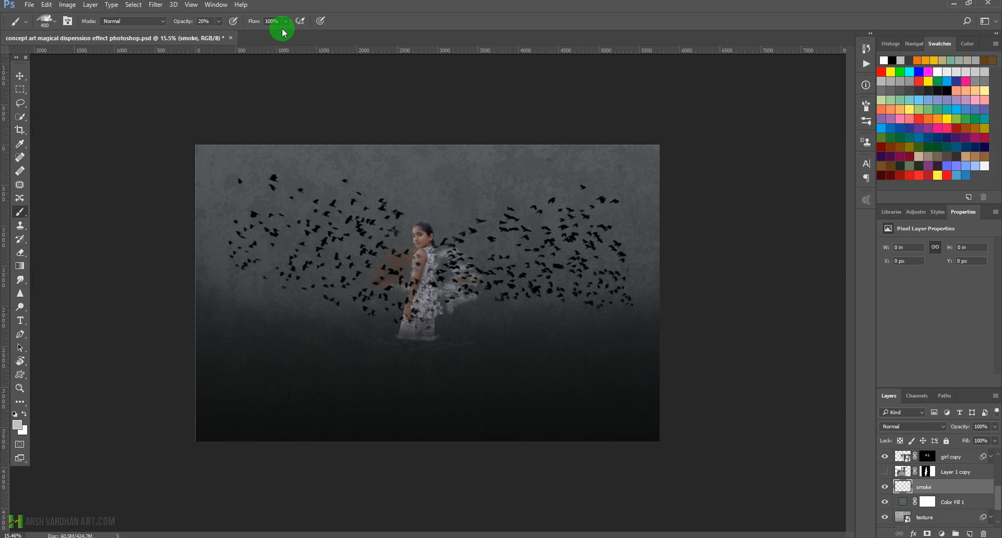
key(1)
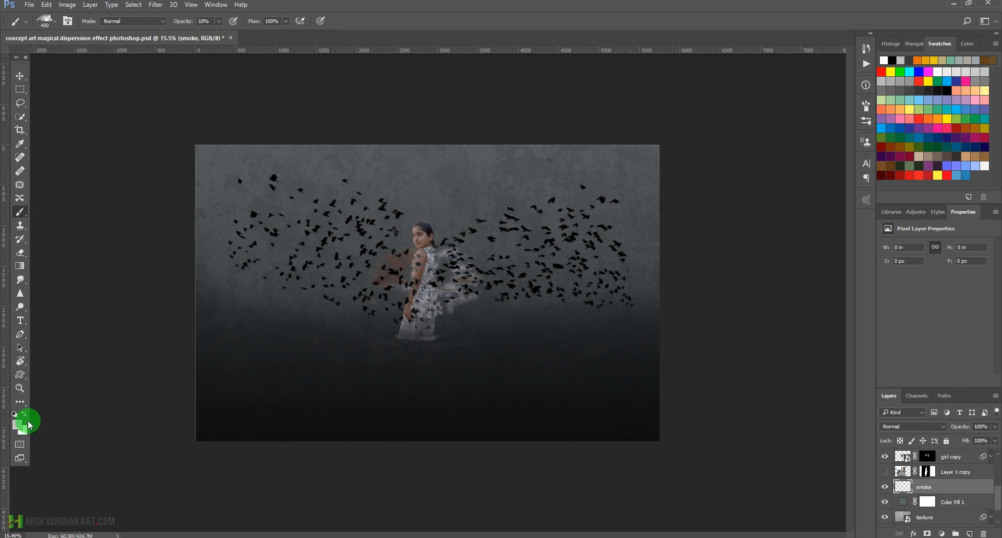
Enlarge the smoke brush to 600 px and dab light grey smoke along the waterline around the girl's feet.
key(bracketright)
key(bracketright)
click(345, 354)
click(276, 349)
click(342, 339)
click(440, 350)
click(466, 351)
click(402, 352)
click(451, 328)
click(486, 329)
click(623, 326)
click(439, 333)
click(307, 329)
click(227, 318)
click(329, 349)
click(378, 330)
click(226, 284)
Sample the grey of the upper-left background and dab it along the left part of the waterline.
alt+click(306, 161)
click(290, 317)
click(233, 327)
click(213, 333)
click(298, 349)
Sample the dark water tone and dab smoke over the water from the left side across to the right.
alt+click(302, 405)
click(312, 380)
click(298, 363)
click(296, 346)
click(432, 351)
click(499, 365)
click(378, 364)
click(357, 374)
click(421, 368)
click(389, 351)
click(442, 351)
click(548, 335)
click(585, 334)
click(579, 330)
Sample the tone at the right edge of the horizon and dab smoke behind the right-hand bird flock.
alt+click(648, 301)
click(593, 297)
click(485, 279)
click(573, 267)
click(603, 245)
click(567, 243)
click(543, 240)
click(556, 221)
Sample the upper background grey and dab more smoke along the waterline and behind both bird flocks.
click(549, 165)
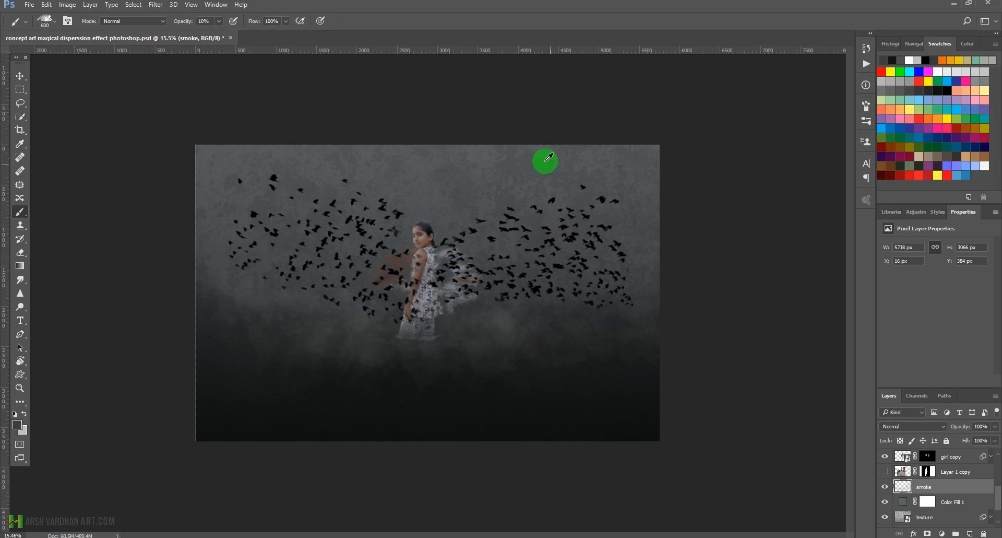
click(539, 312)
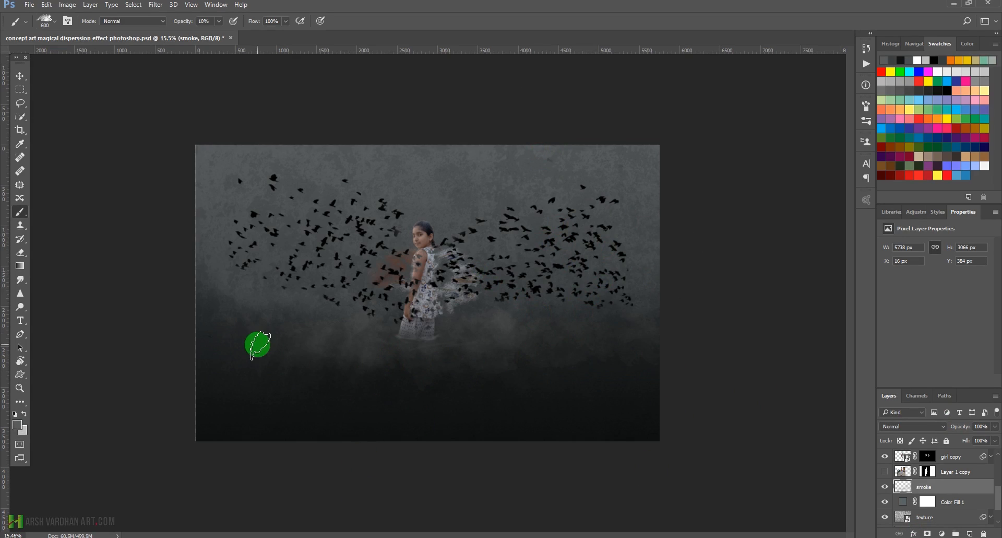
click(212, 356)
click(369, 333)
click(472, 325)
click(481, 279)
click(594, 269)
click(575, 259)
click(652, 232)
click(465, 222)
click(512, 210)
click(472, 222)
click(378, 197)
click(327, 235)
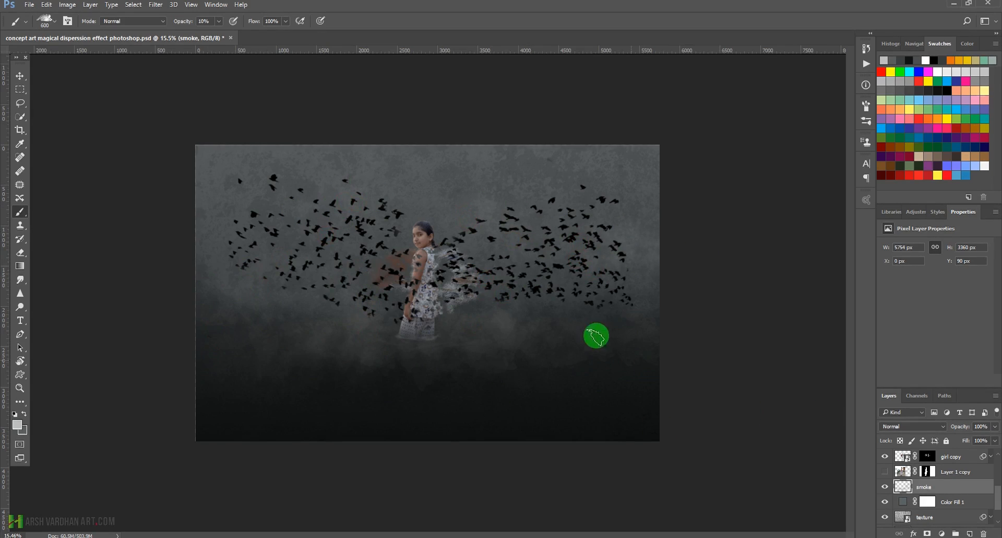
click(525, 290)
click(577, 308)
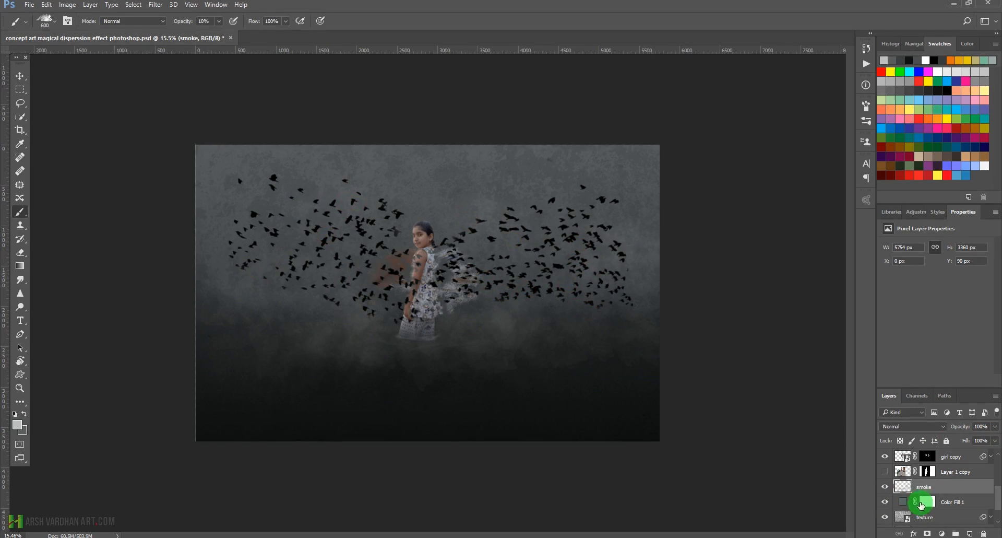
Move the smoke layer below Color Fill 1 and check its effect by toggling its visibility.
drag(905, 488, 901, 508)
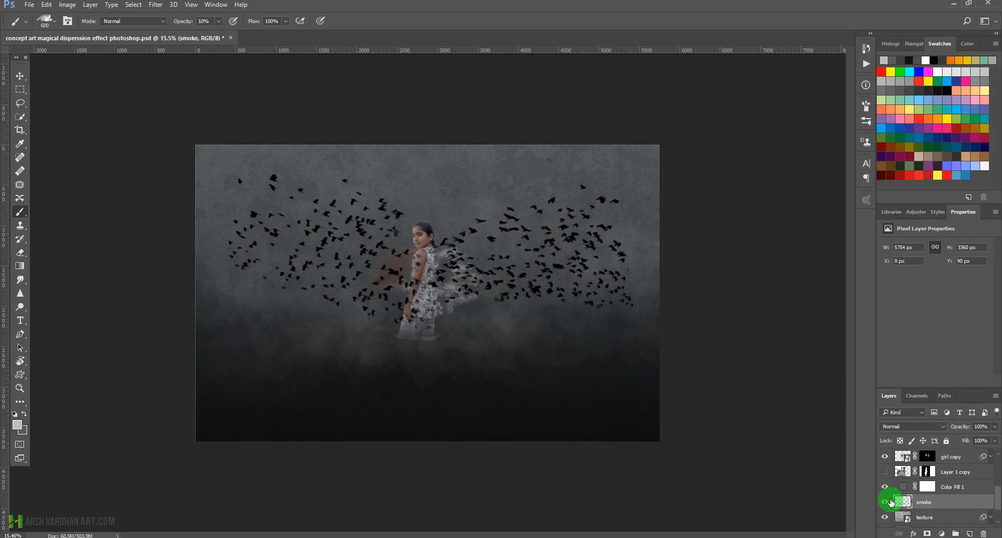
click(886, 504)
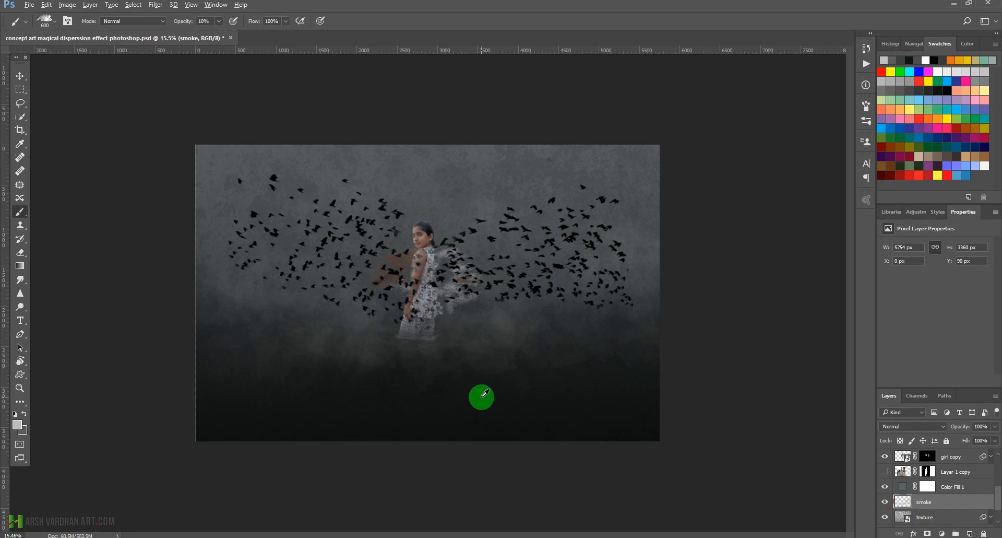
Sample the near-black water tone and dab dark smoke over the lower-left water and waterline.
click(437, 373)
click(332, 336)
click(289, 338)
click(281, 349)
click(386, 364)
click(297, 341)
click(320, 365)
click(418, 402)
click(302, 312)
click(239, 355)
click(283, 372)
click(345, 383)
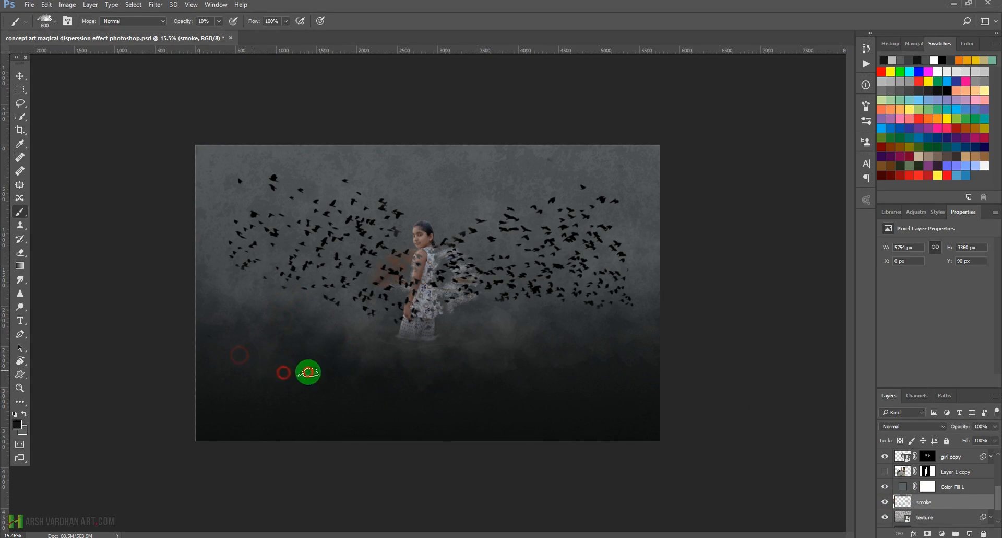
click(341, 318)
click(355, 304)
Dab dark smoke over the water below the girl and along the right side of the waterline.
click(457, 376)
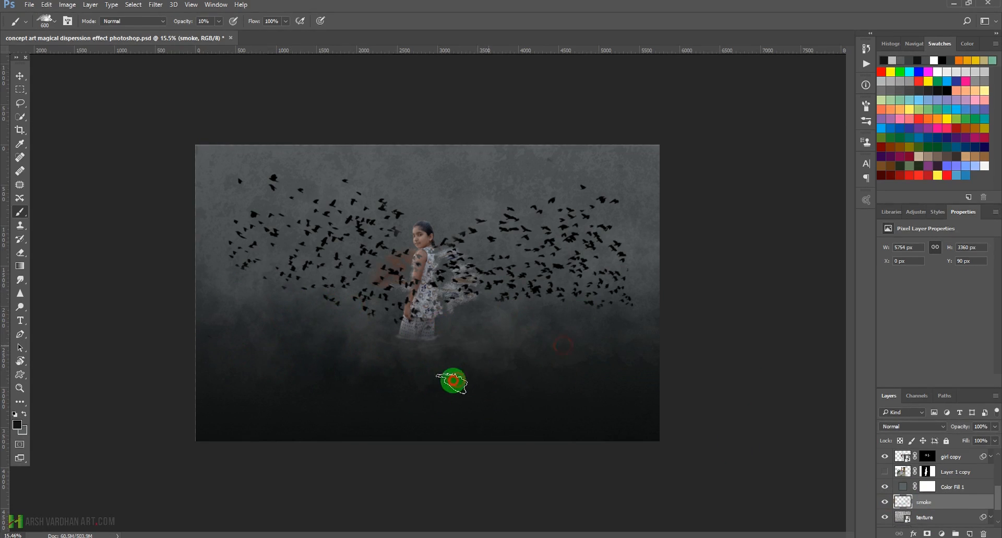
click(588, 357)
click(477, 349)
click(362, 349)
click(336, 414)
click(400, 407)
click(470, 365)
click(496, 363)
click(618, 338)
click(637, 332)
Dab smoke behind the left-hand bird flock, using dark paint and the grey sampled above the girl.
click(370, 253)
click(316, 214)
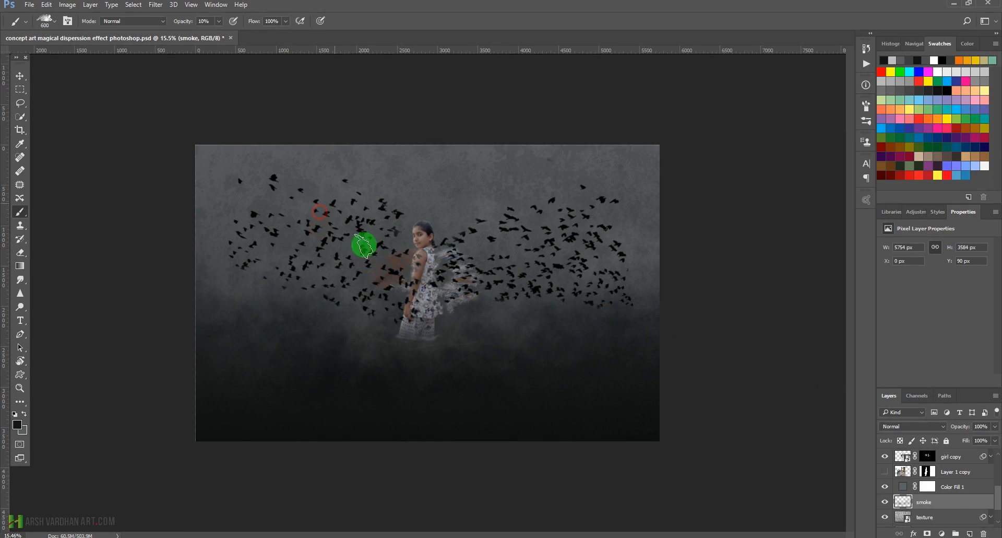
alt+click(416, 163)
click(347, 279)
click(364, 285)
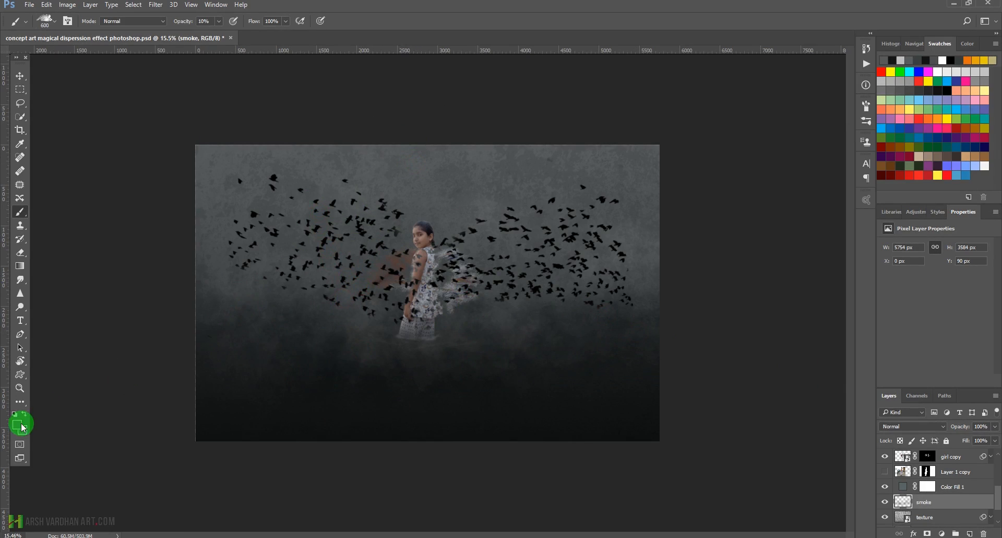
Switch the foreground to white and dab glowing smoke behind the girl's head and upper body.
key(d)
key(x)
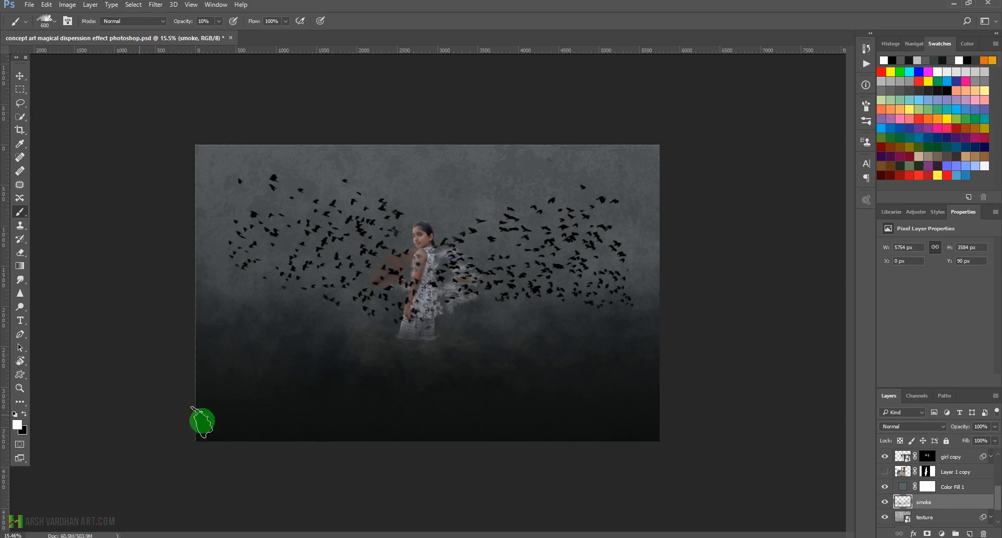
click(453, 215)
click(452, 203)
click(476, 255)
click(394, 235)
click(426, 249)
click(475, 268)
click(441, 255)
click(465, 248)
click(431, 221)
click(464, 226)
click(498, 212)
click(324, 195)
click(436, 194)
click(407, 200)
click(462, 220)
click(484, 228)
click(524, 227)
click(471, 254)
click(463, 268)
Dab more white smoke around the girl's waist and skirt and behind the birds on both sides of her.
click(404, 298)
click(405, 278)
click(469, 279)
click(499, 285)
click(520, 296)
click(484, 297)
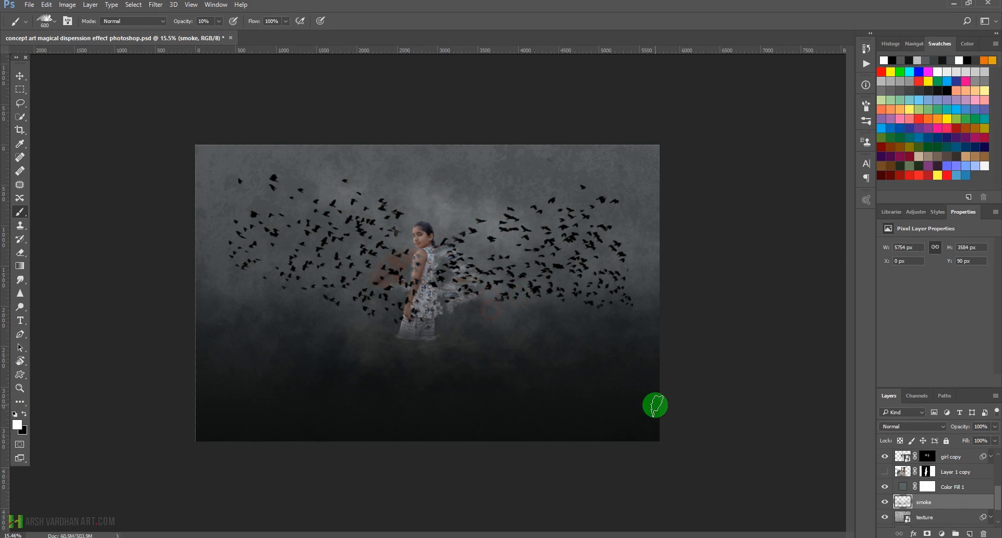
click(516, 219)
click(504, 213)
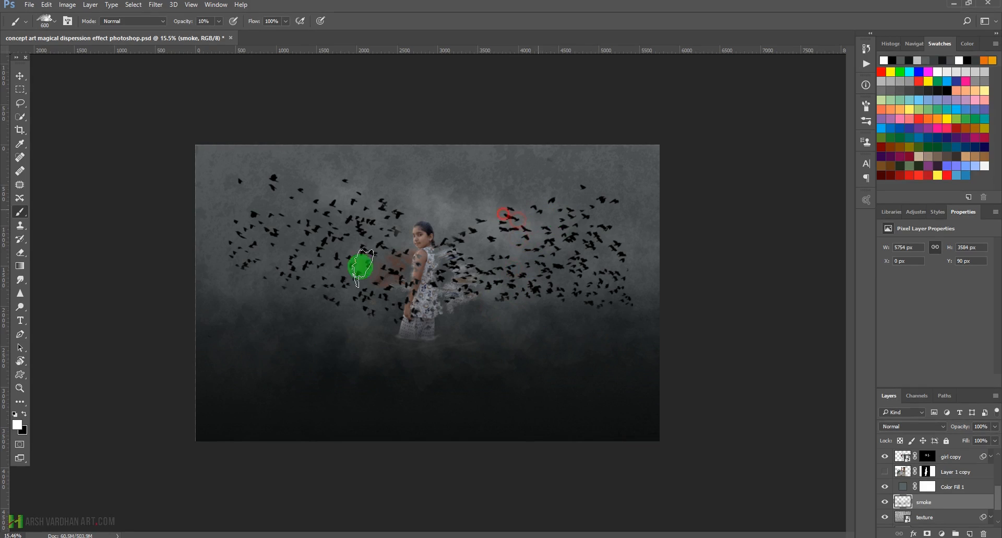
click(335, 297)
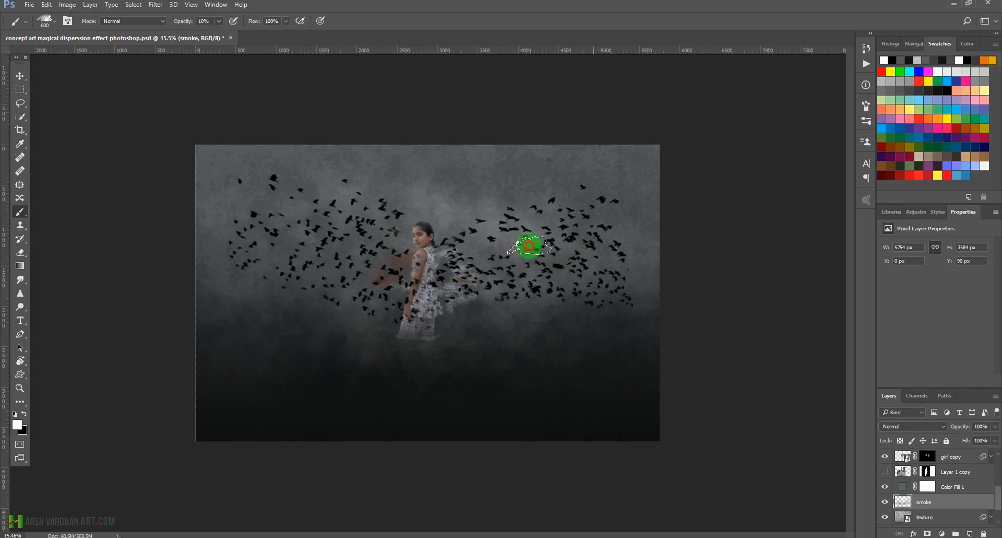
click(466, 239)
click(469, 250)
click(376, 211)
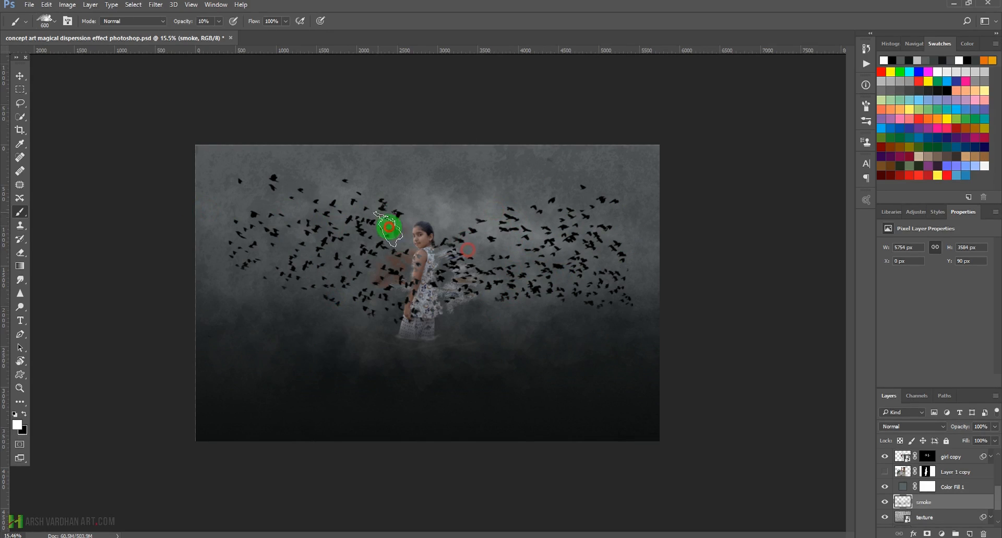
click(483, 313)
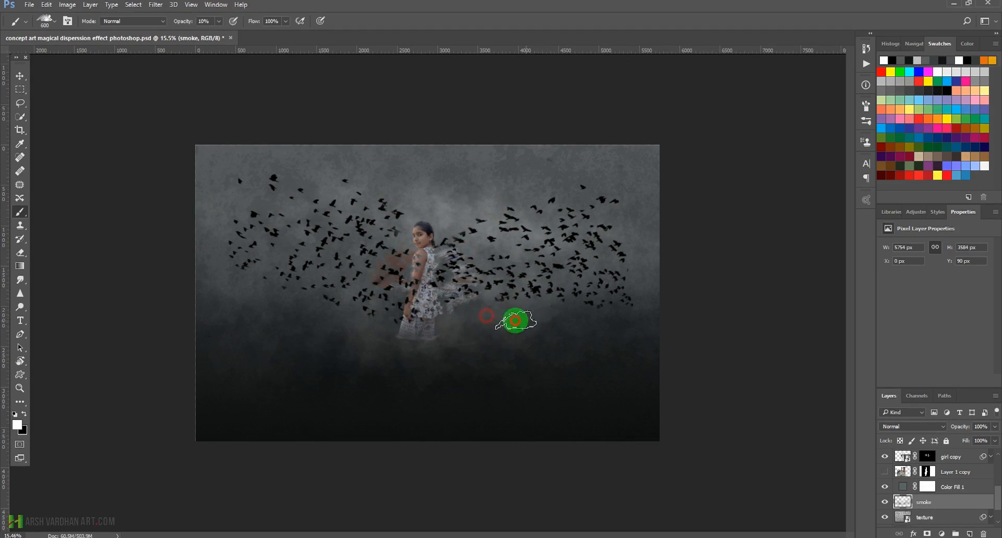